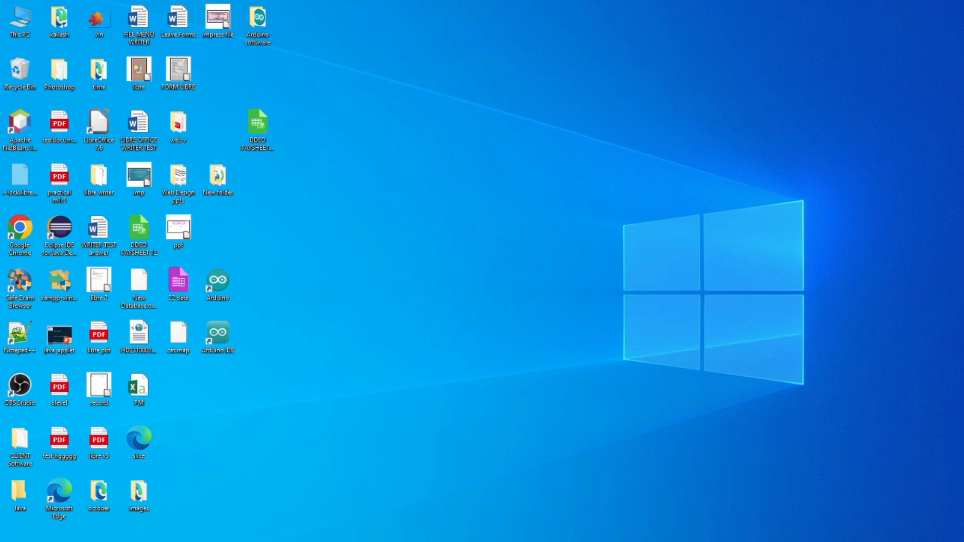
- Switch to the libre.odt document in LibreOffice Writer and look over the formatting commands for text boxes, shapes, frames and objects
{"action": "mouse_move", "coordinate": [369, 541]}
{"action": "left_click", "coordinate": [369, 517]}
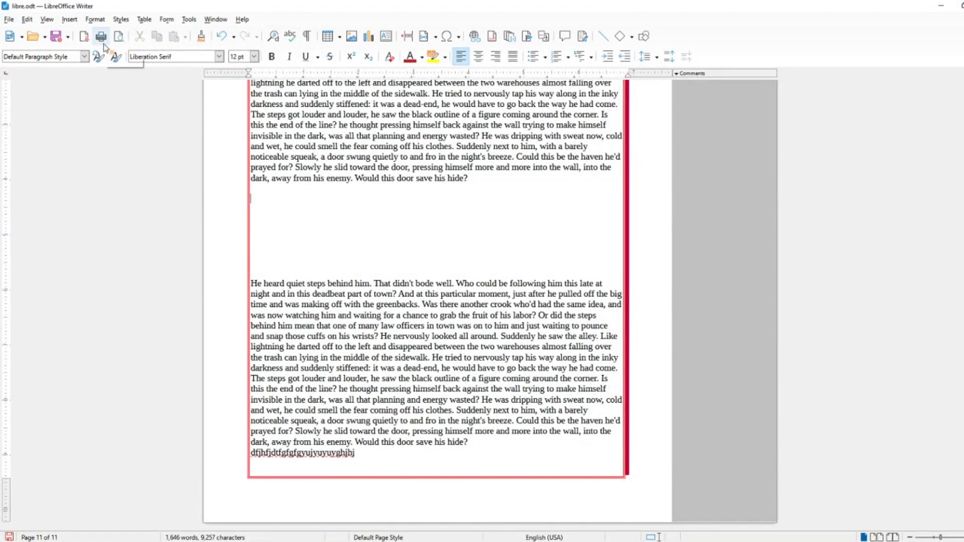
{"action": "left_click", "coordinate": [100, 20]}
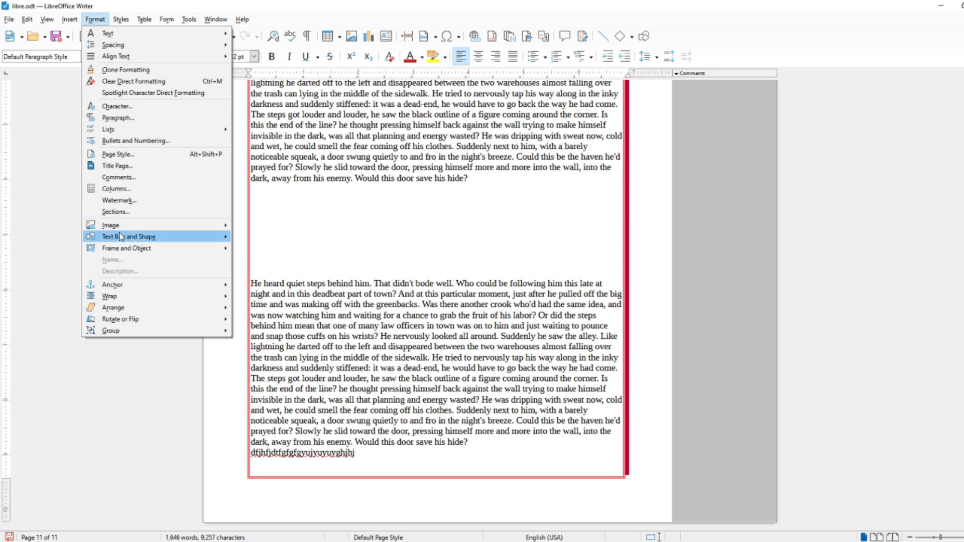
{"action": "mouse_move", "coordinate": [210, 237]}
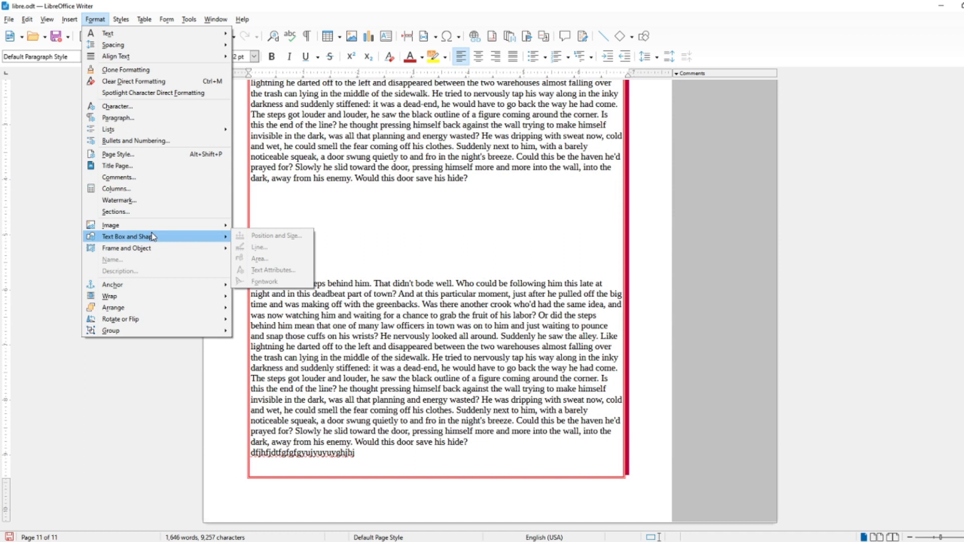
{"action": "mouse_move", "coordinate": [170, 253]}
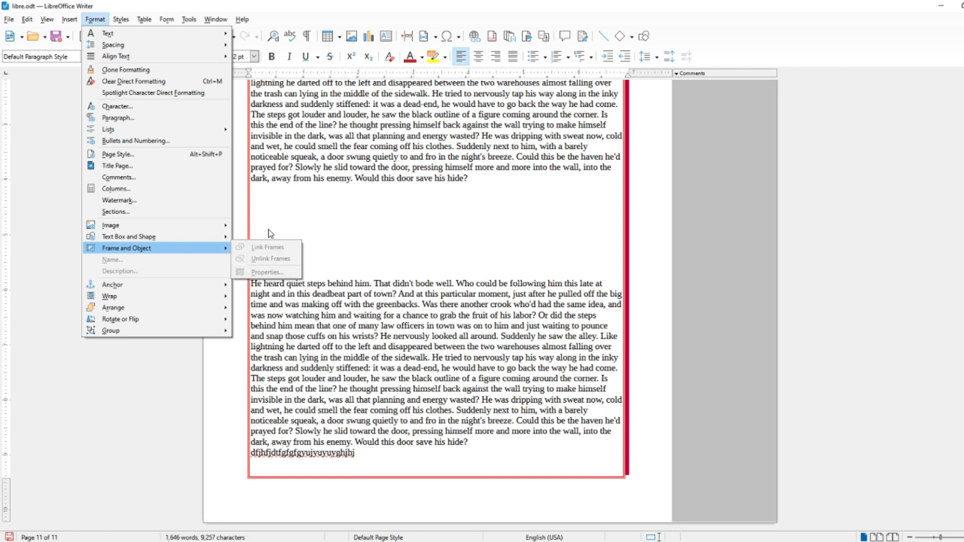
{"action": "left_click", "coordinate": [277, 203]}
- Insert a frame about 1.6 by 1.0 inches in the blank area between the paragraphs and enter "What Is computer?" in it
{"action": "left_click", "coordinate": [69, 19]}
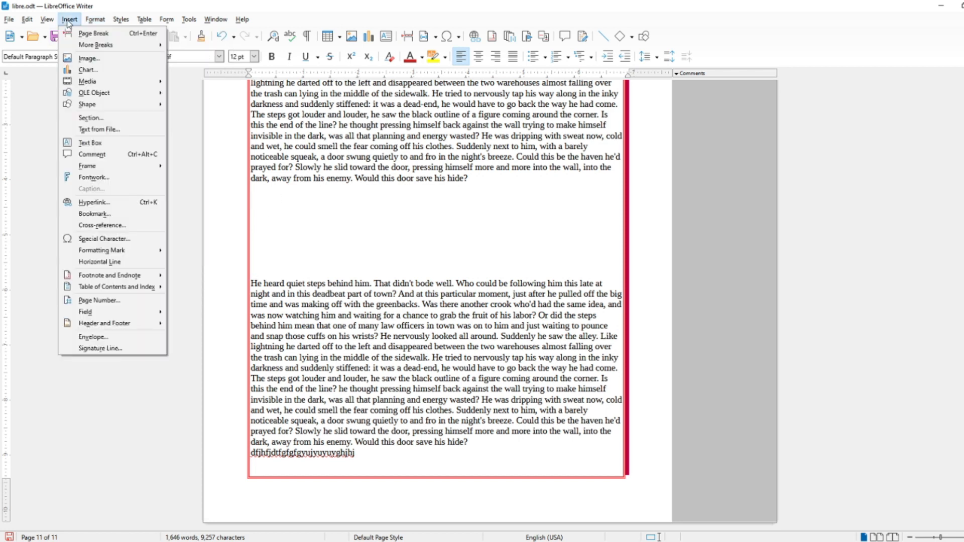
{"action": "mouse_move", "coordinate": [106, 166]}
{"action": "left_click", "coordinate": [194, 164]}
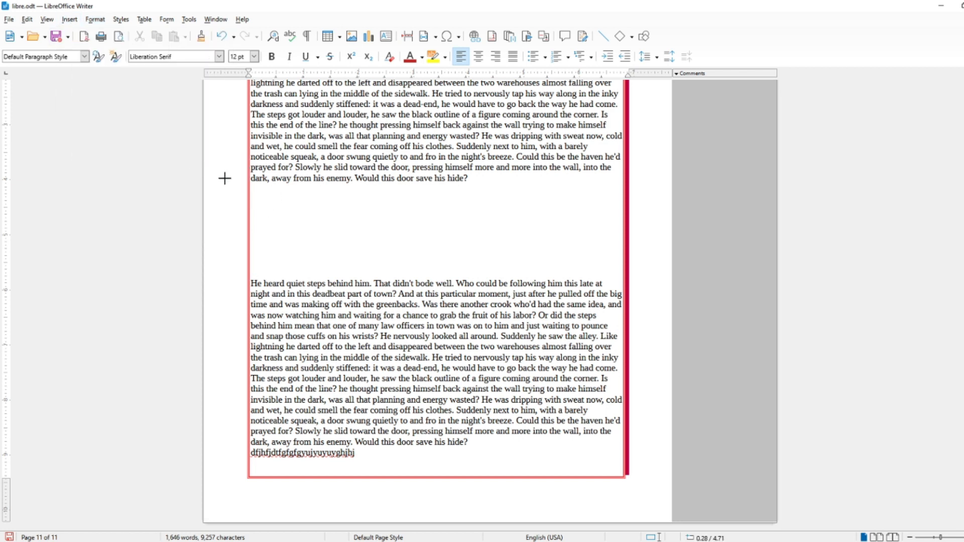
{"action": "left_click_drag", "start_coordinate": [258, 193], "coordinate": [346, 248]}
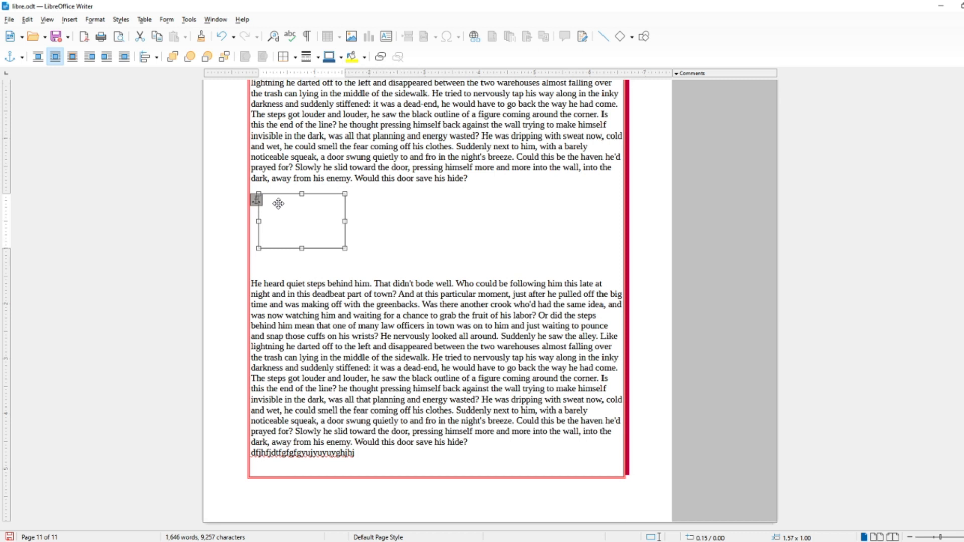
{"action": "left_click", "coordinate": [278, 204]}
{"action": "type", "text": "What Is computer?"}
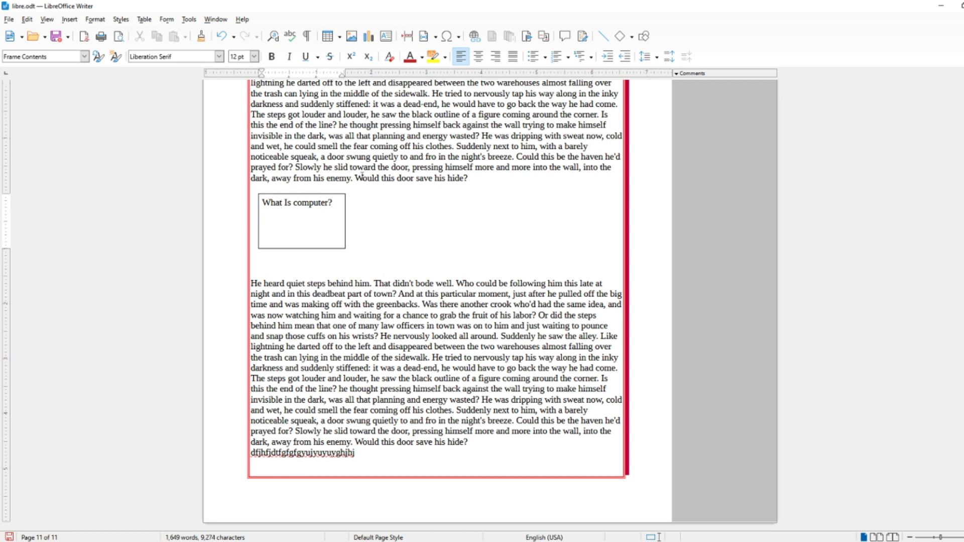
{"action": "left_click", "coordinate": [404, 209]}
- Insert a second frame about 2.3 by 1.1 inches to the right of the first and move it up slightly
{"action": "left_click", "coordinate": [70, 20]}
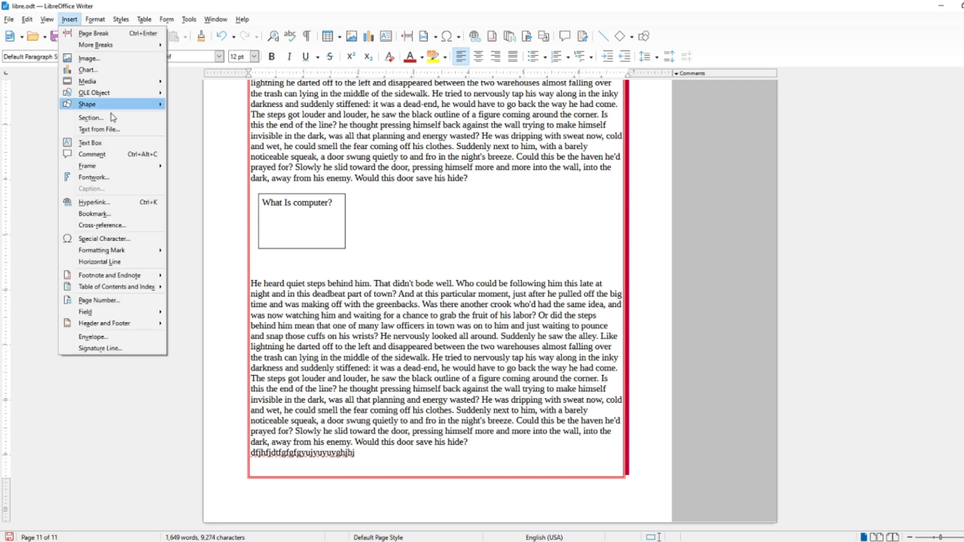
{"action": "mouse_move", "coordinate": [122, 168]}
{"action": "left_click", "coordinate": [187, 165]}
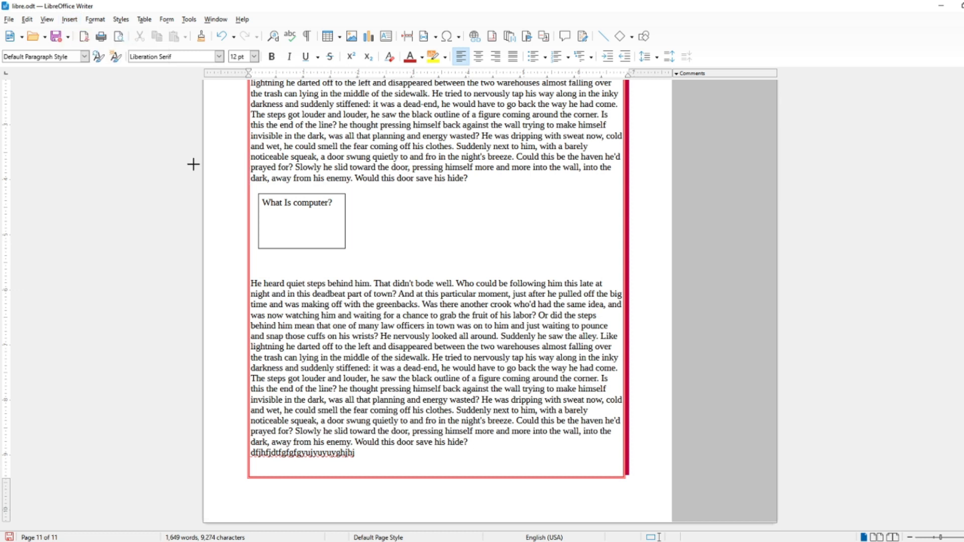
{"action": "left_click_drag", "start_coordinate": [415, 201], "coordinate": [544, 258]}
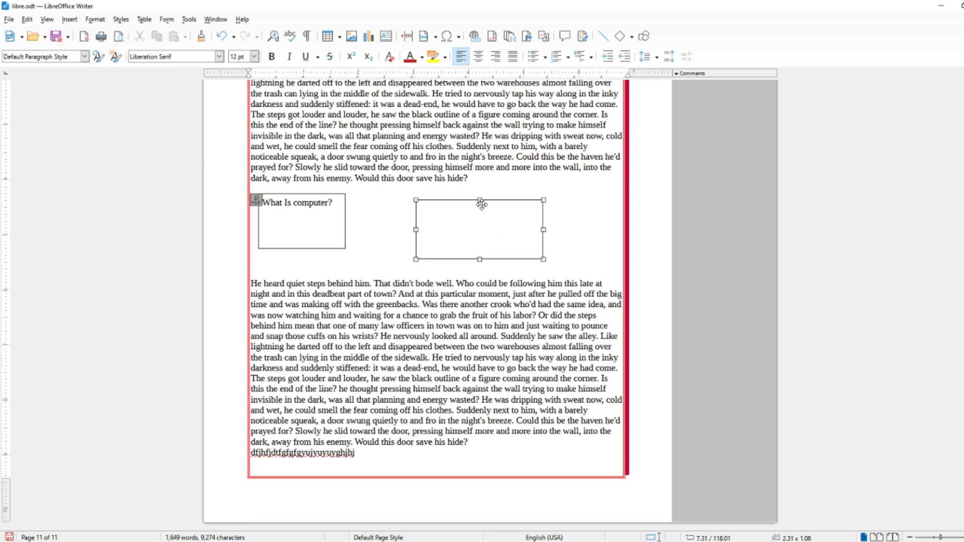
{"action": "left_click_drag", "start_coordinate": [482, 205], "coordinate": [482, 195]}
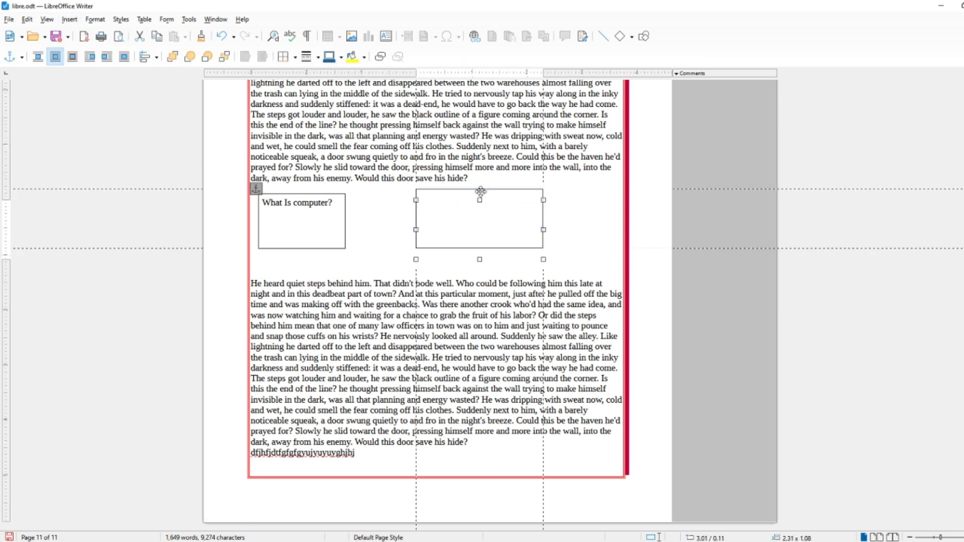
- Link the "What Is computer?" frame to the empty frame beside it
{"action": "left_click", "coordinate": [346, 200]}
{"action": "left_click", "coordinate": [96, 20]}
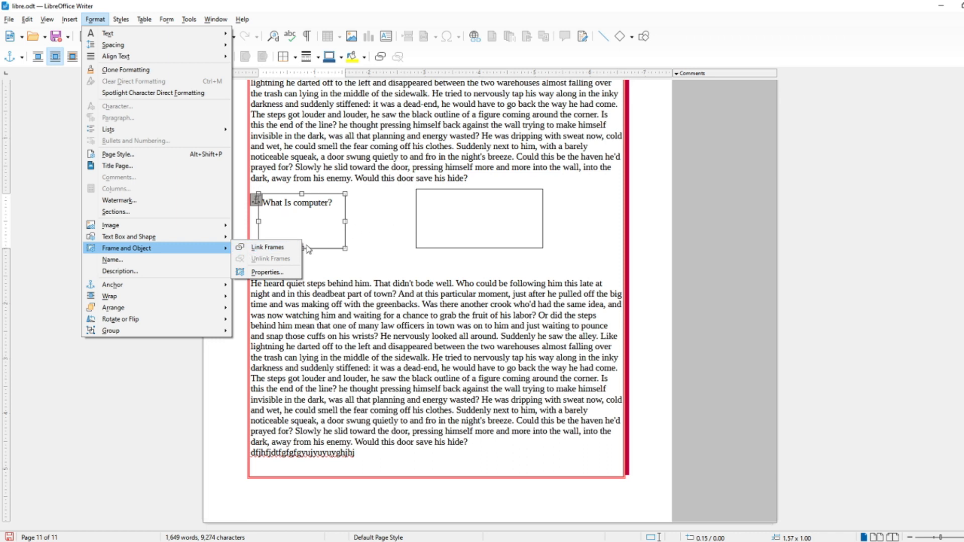
{"action": "left_click", "coordinate": [281, 248]}
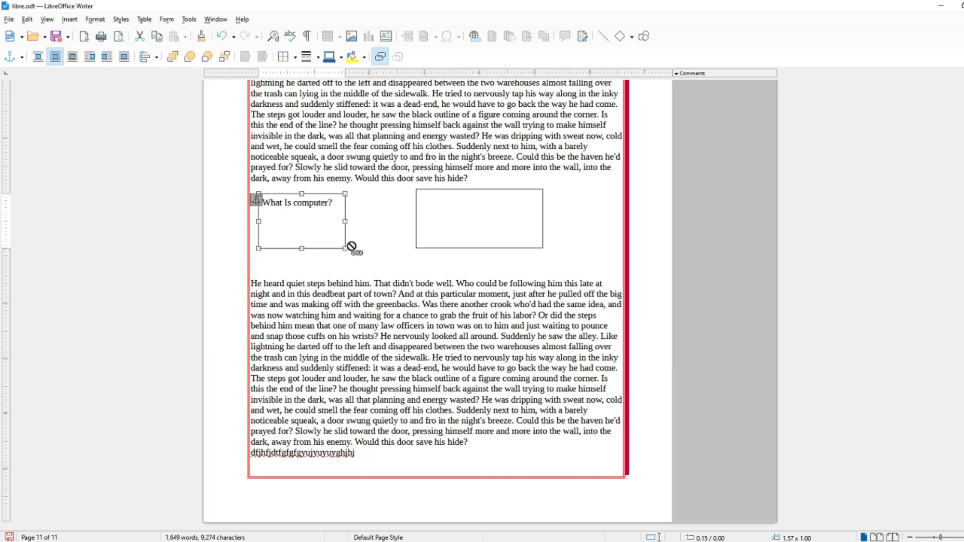
{"action": "left_click", "coordinate": [420, 248]}
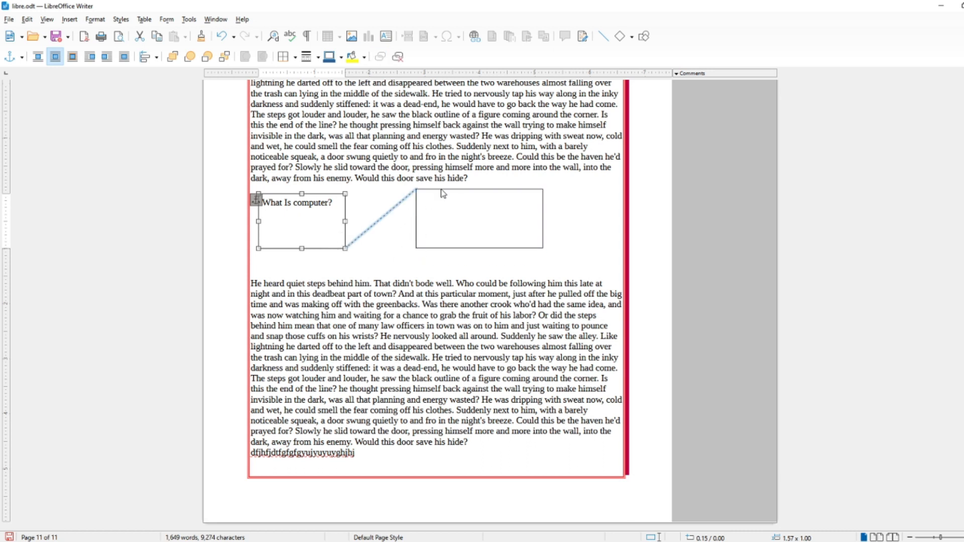
{"action": "left_click", "coordinate": [390, 239]}
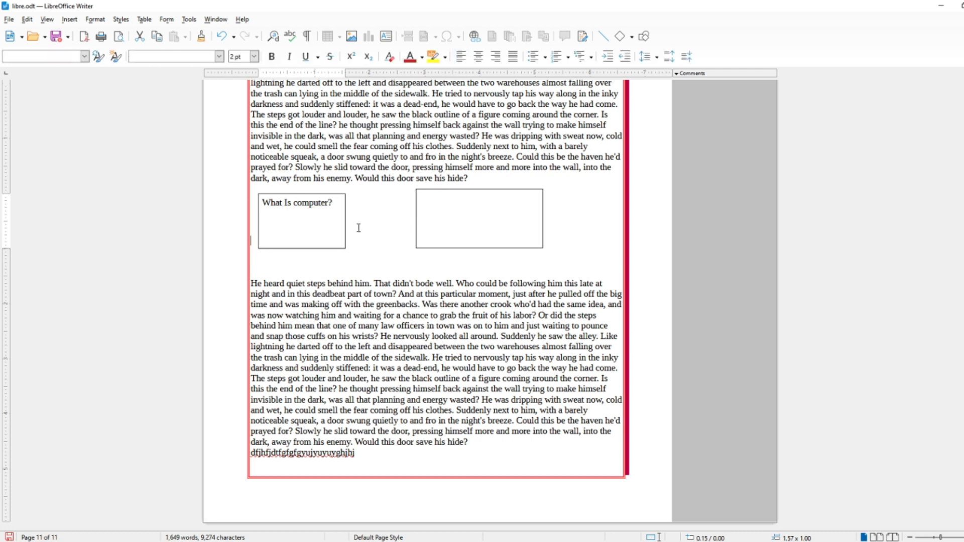
- Below the question in the first frame, enter "Computer is an electronic device that takes the data & instruction"
{"action": "left_click", "coordinate": [338, 204]}
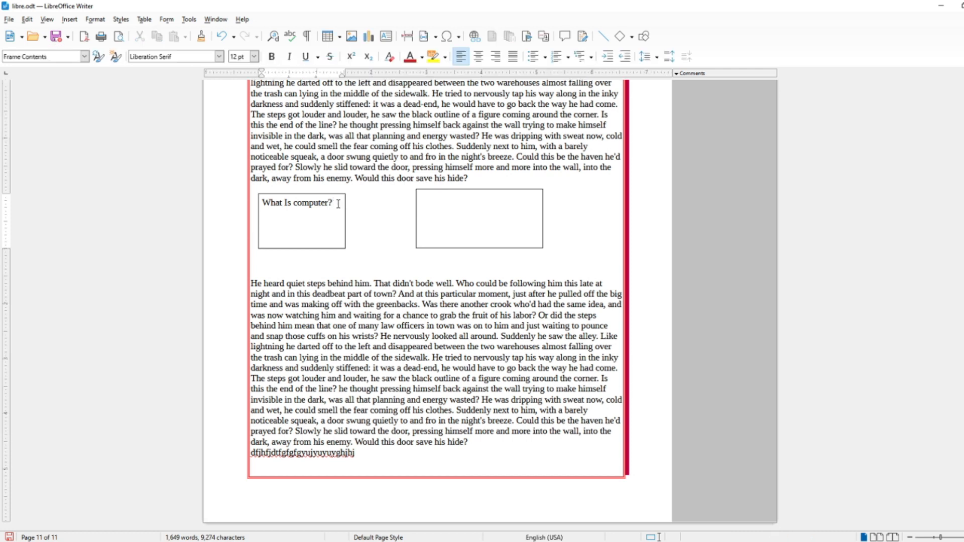
{"action": "type", "text": "compu"}
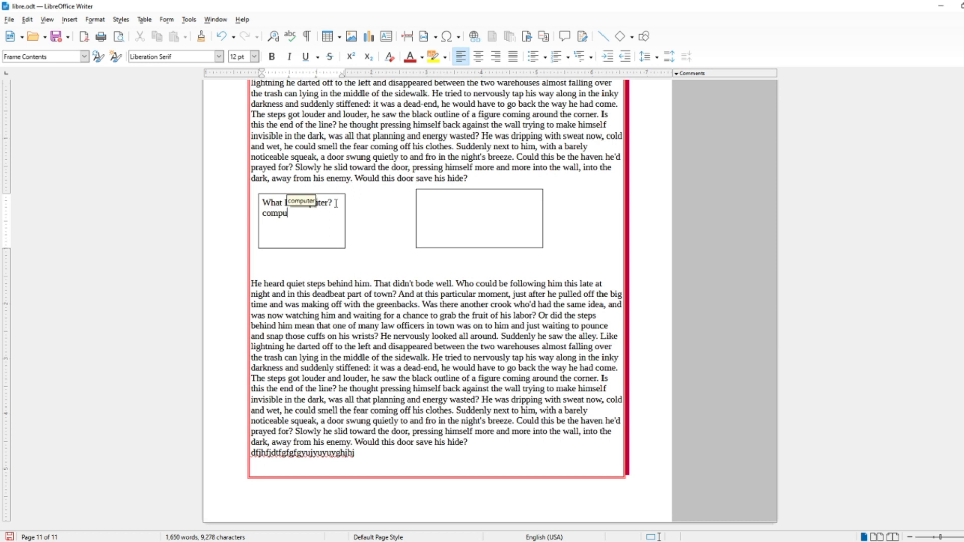
{"action": "type", "text": "ter? Computer is an electy"}
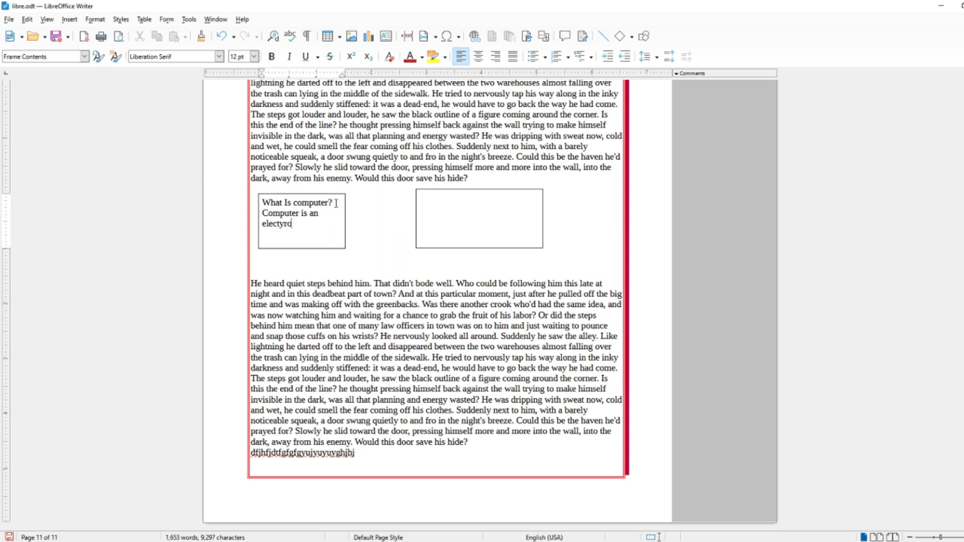
{"action": "key", "text": "BackSpace"}
{"action": "type", "text": "ronic device that take"}
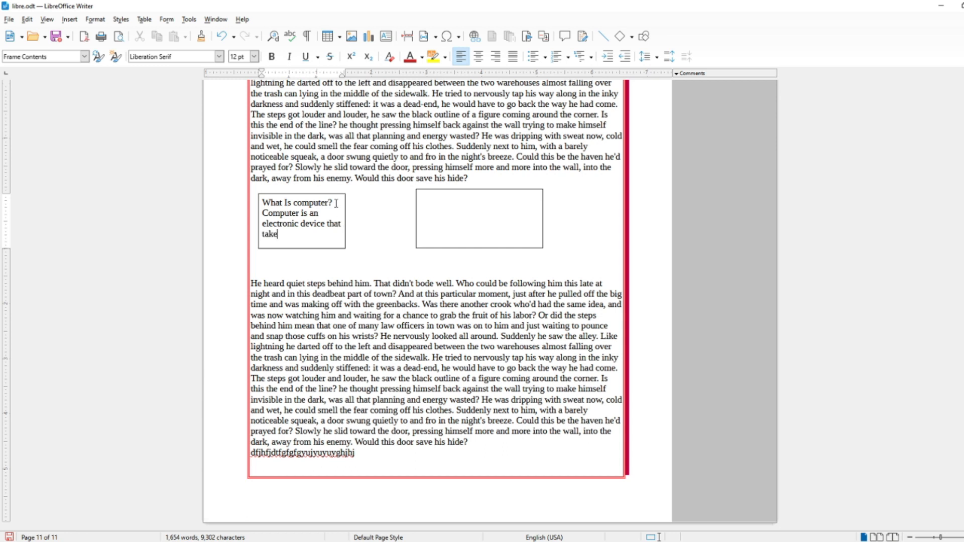
{"action": "type", "text": "s the dat"}
{"action": "type", "text": "ta "}
{"action": "type", "text": "& ins"}
{"action": "type", "text": "truction"}
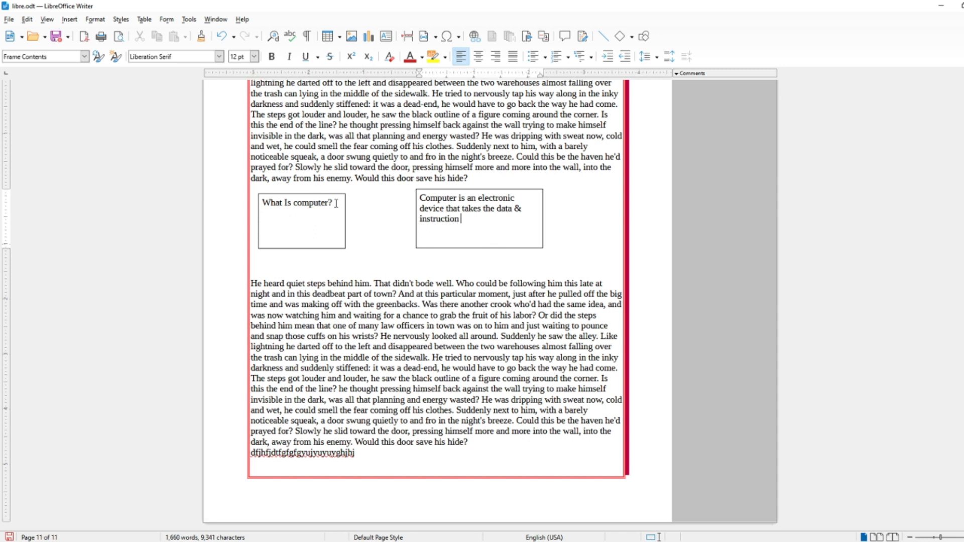
- Widen the first frame to about 2.3 by 1.0 inches
{"action": "left_click", "coordinate": [344, 248]}
{"action": "left_click_drag", "start_coordinate": [345, 248], "coordinate": [385, 249]}
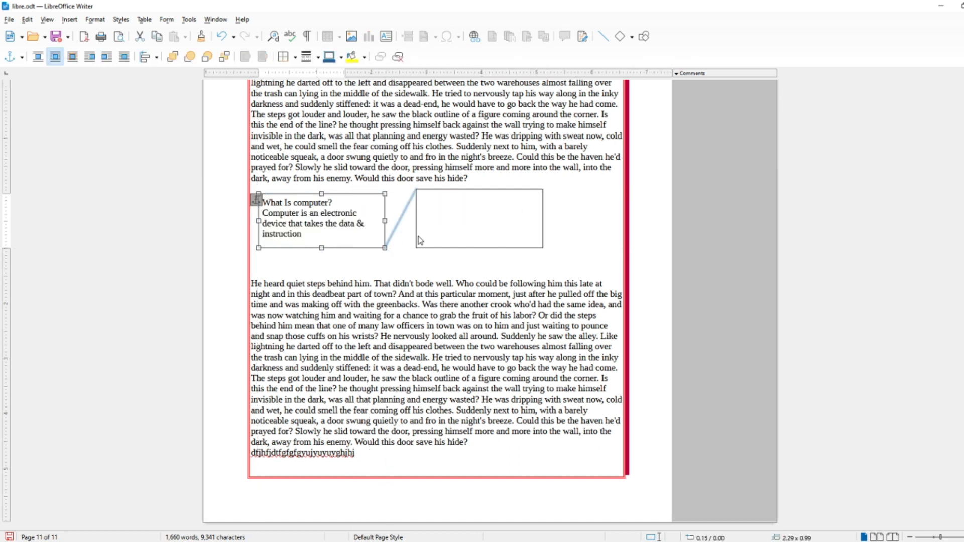
{"action": "double_click", "coordinate": [301, 234]}
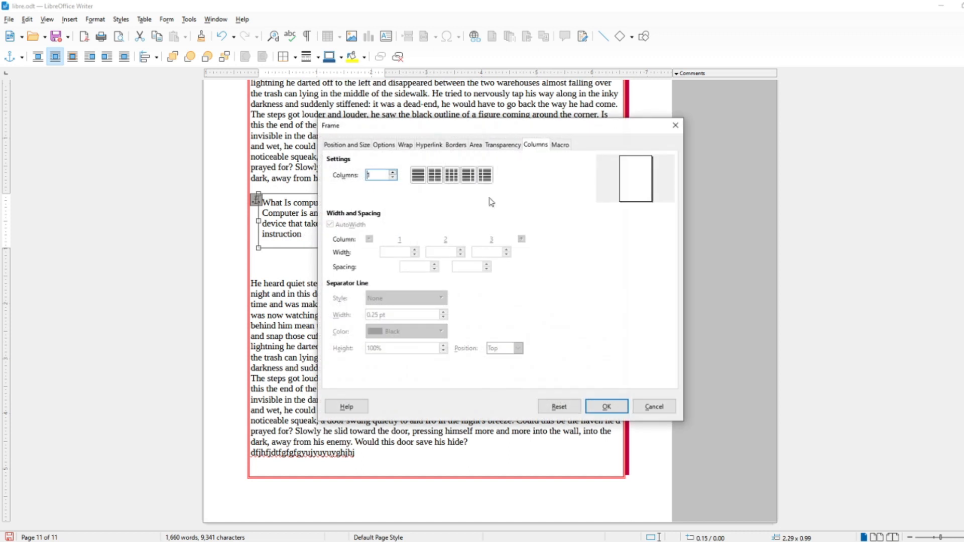
{"action": "left_click", "coordinate": [674, 125]}
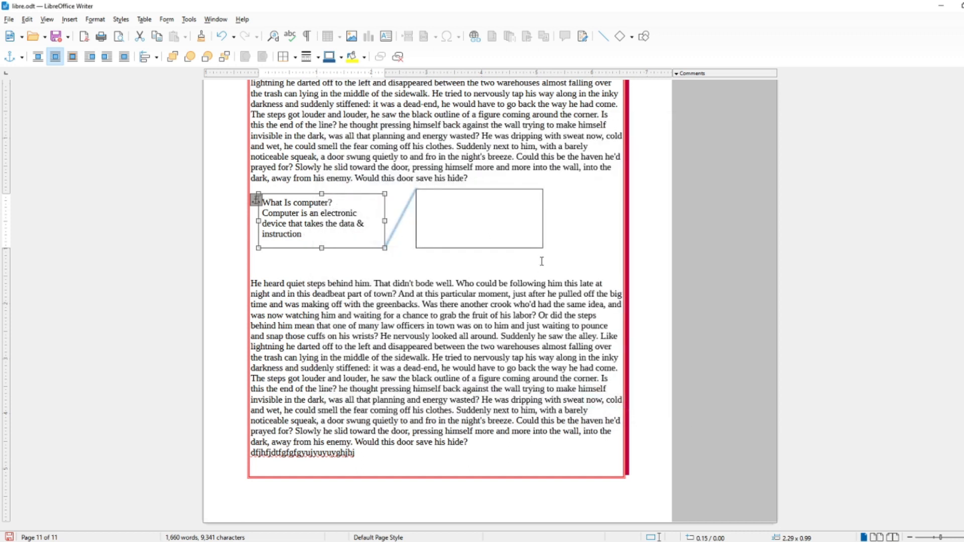
- Continue the linked frame text after "instruction" with "and after processing give the desire resutl according to instruction."
{"action": "left_click", "coordinate": [312, 234]}
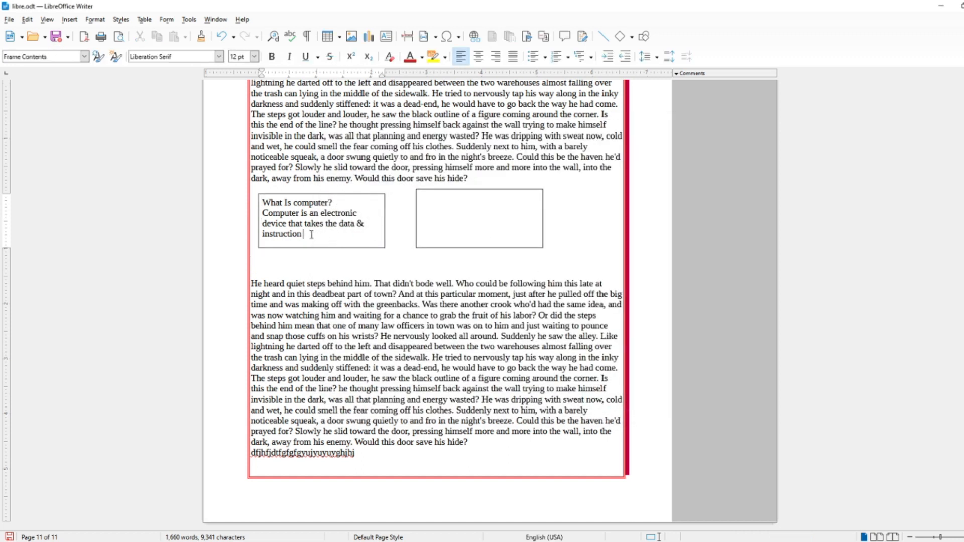
{"action": "type", "text": "and after por"}
{"action": "key", "text": "BackSpace"}
{"action": "key", "text": "BackSpace"}
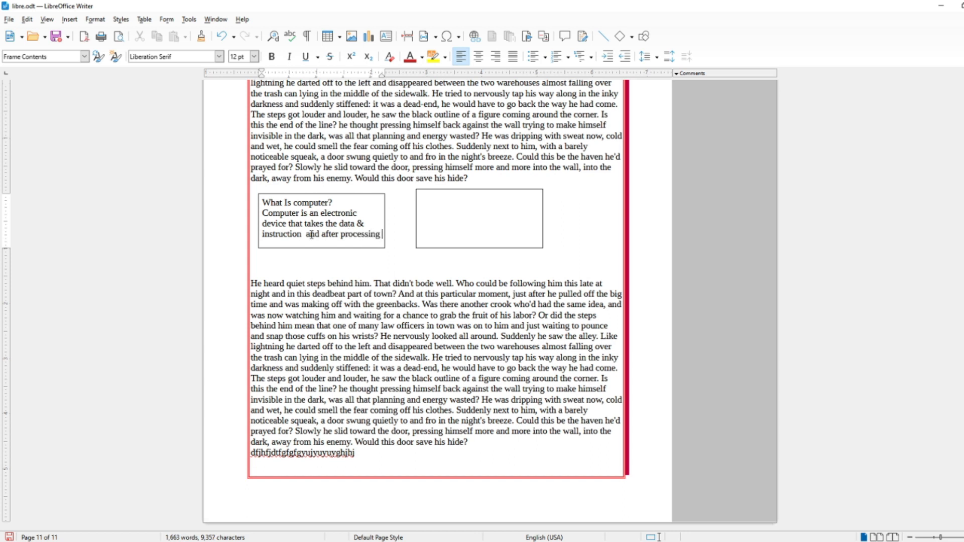
{"action": "key", "text": "Return"}
{"action": "type", "text": "give"}
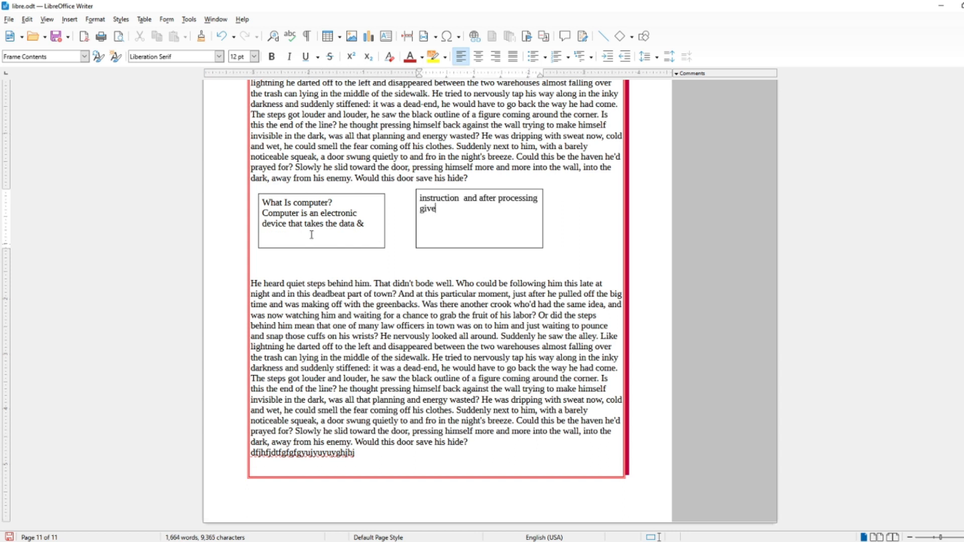
{"action": "type", "text": " the des"}
{"action": "type", "text": "ui"}
{"action": "type", "text": "re "}
{"action": "type", "text": "resutl "}
{"action": "type", "text": "acco"}
{"action": "type", "text": "rding to inst"}
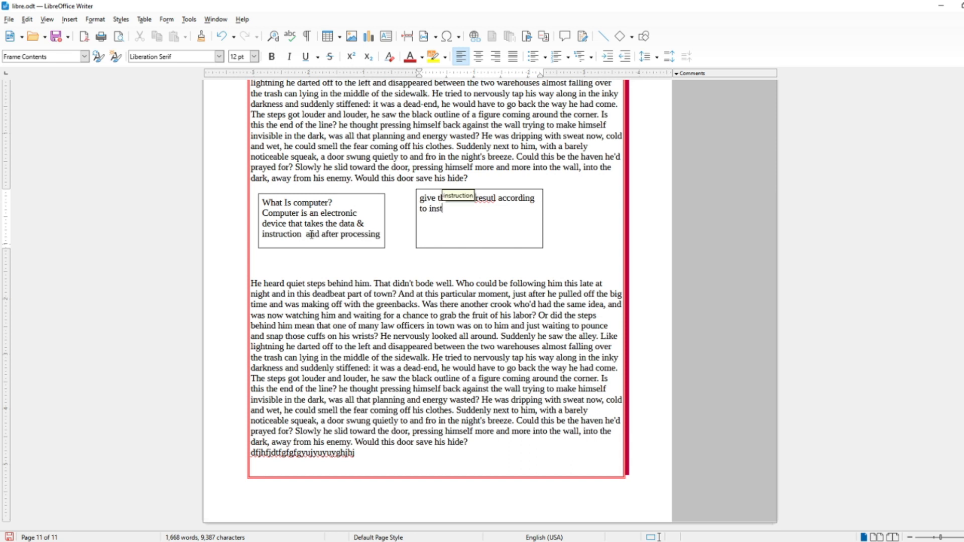
{"action": "key", "text": "Return"}
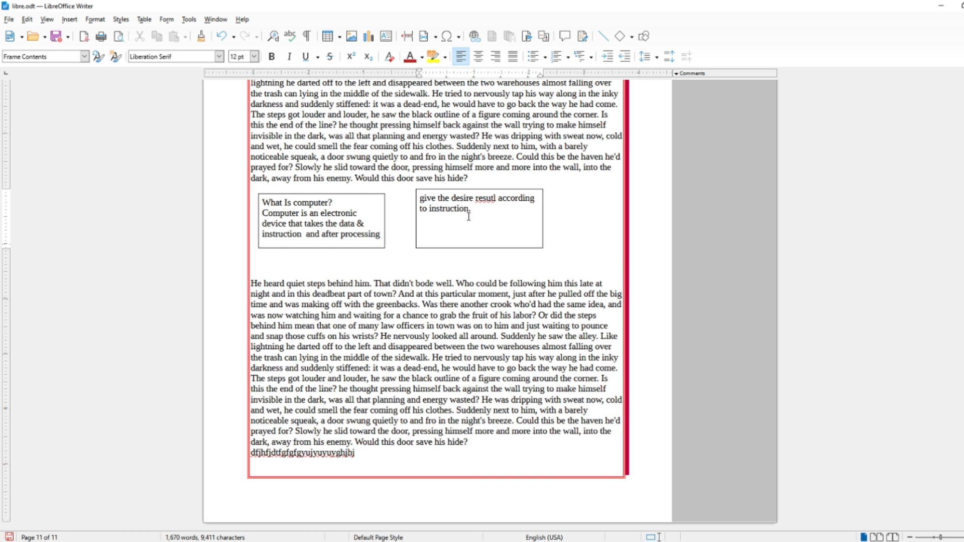
- Unlink the first frame from the second frame
{"action": "left_click", "coordinate": [384, 227]}
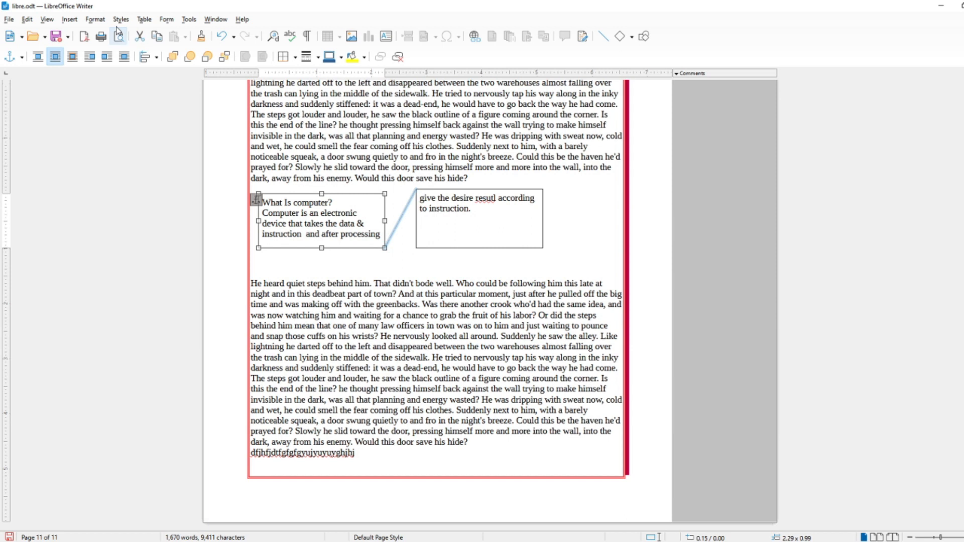
{"action": "left_click", "coordinate": [95, 19]}
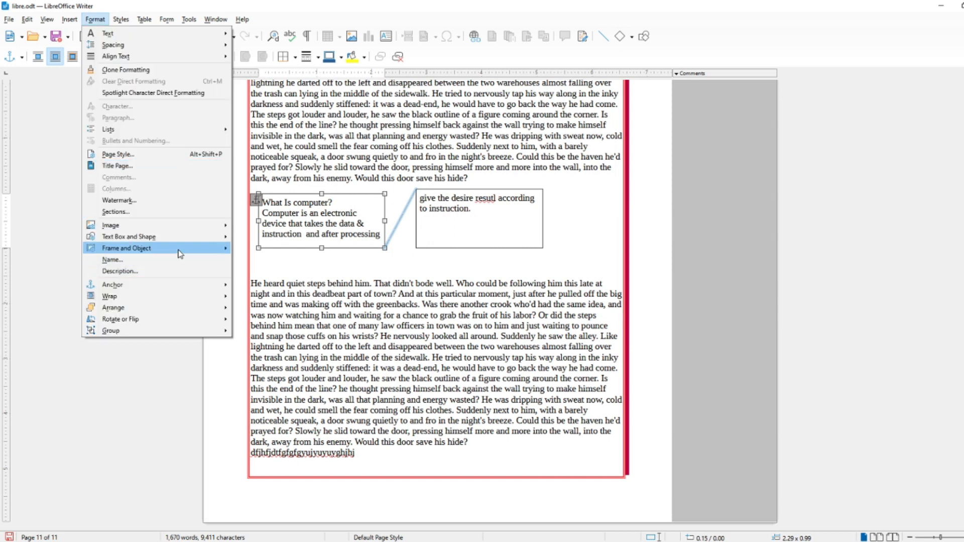
{"action": "mouse_move", "coordinate": [195, 248]}
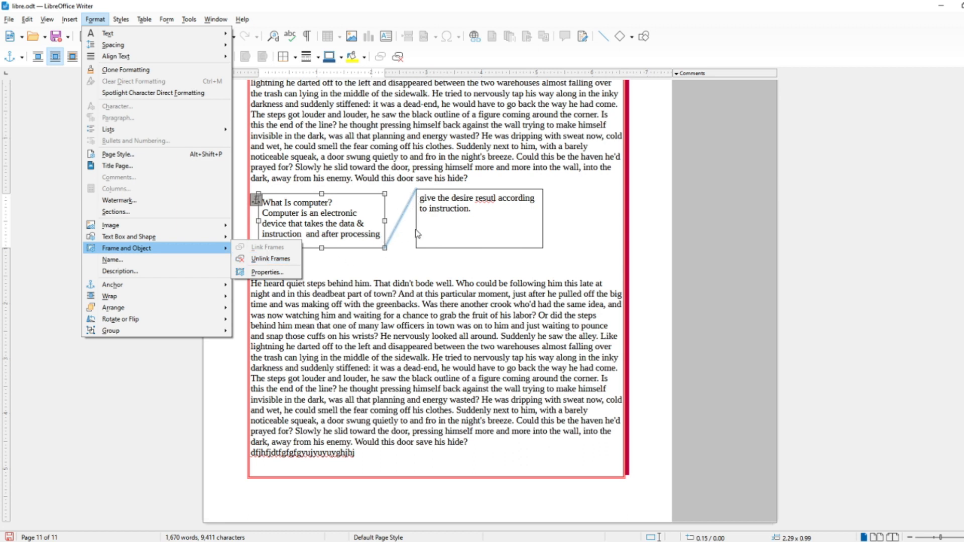
{"action": "left_click", "coordinate": [271, 258]}
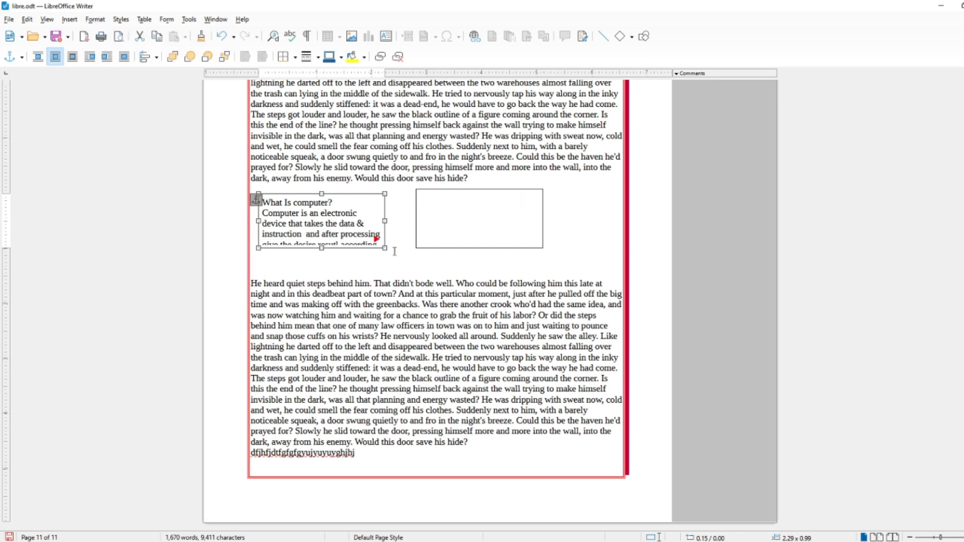
- Enlarge the first frame to about 2.7 by 1.5 inches and select the empty second frame
{"action": "left_click_drag", "start_coordinate": [385, 248], "coordinate": [407, 277]}
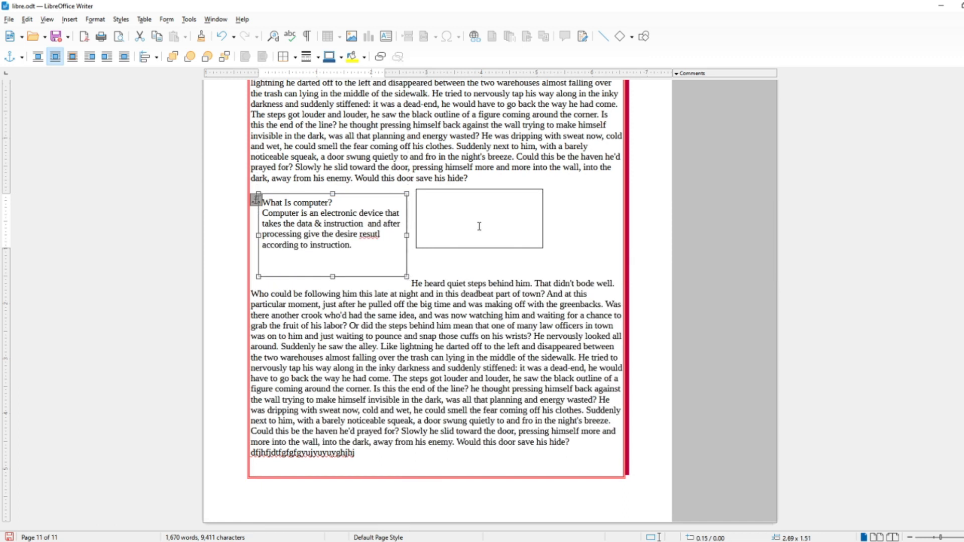
{"action": "left_click", "coordinate": [471, 191]}
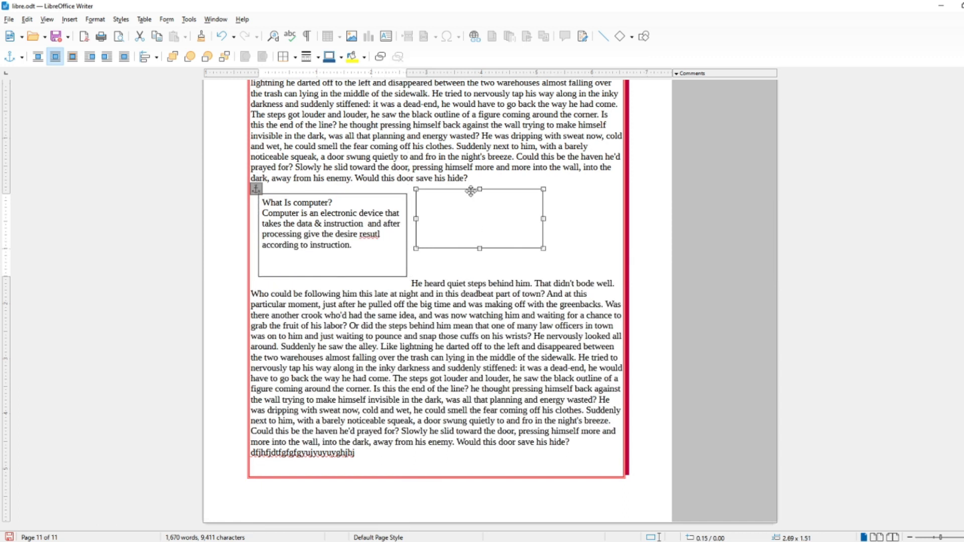
- Set the empty second frame to two columns in its frame properties
{"action": "left_click", "coordinate": [96, 19]}
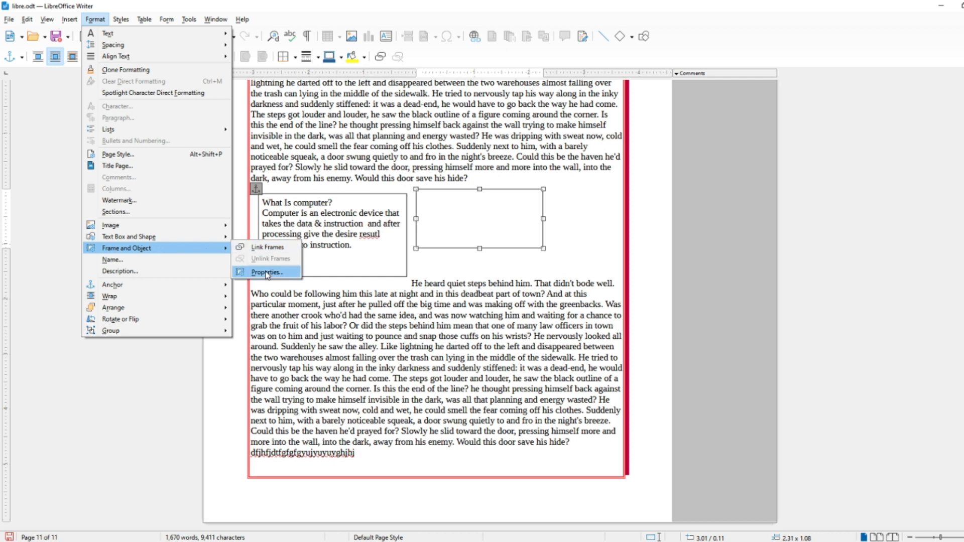
{"action": "left_click", "coordinate": [267, 273]}
{"action": "left_click_drag", "start_coordinate": [492, 133], "coordinate": [768, 140]}
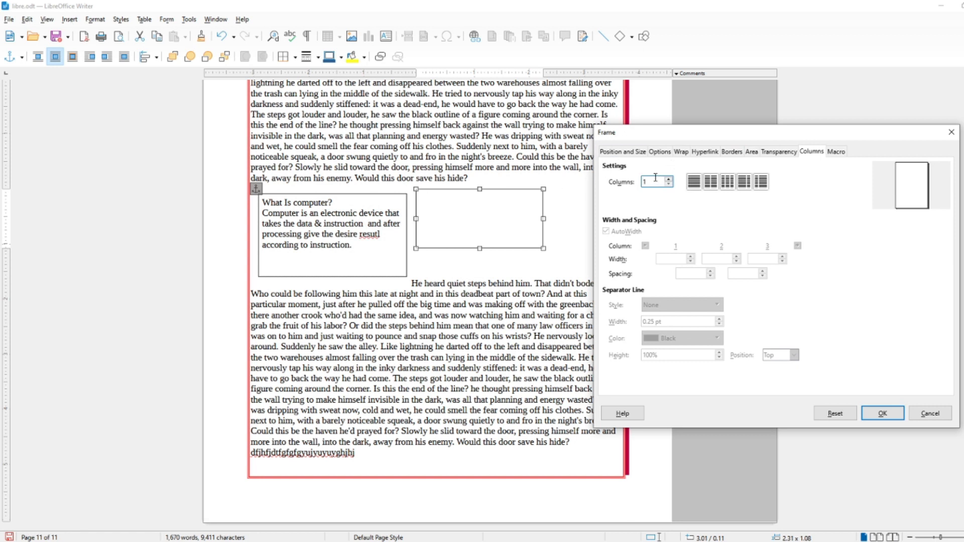
{"action": "left_click", "coordinate": [709, 183]}
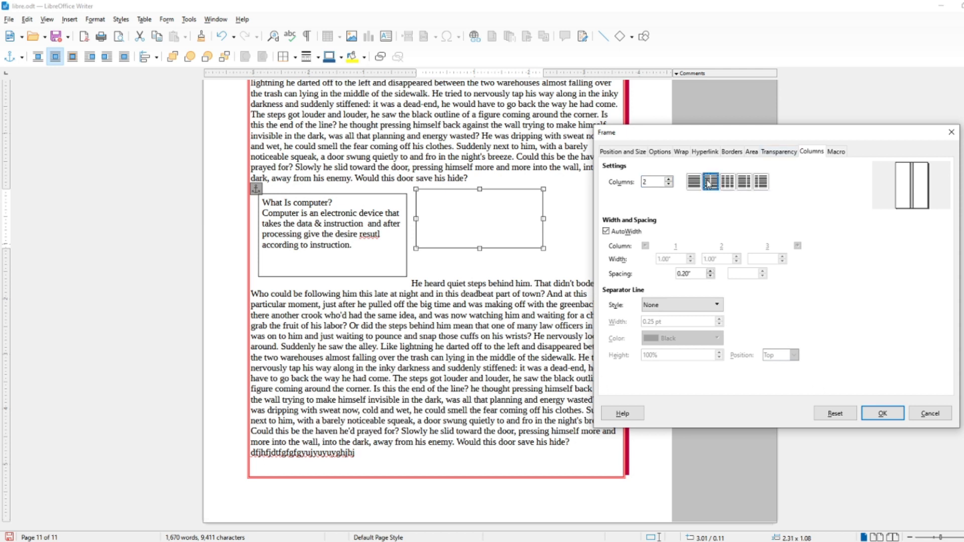
{"action": "left_click", "coordinate": [883, 413]}
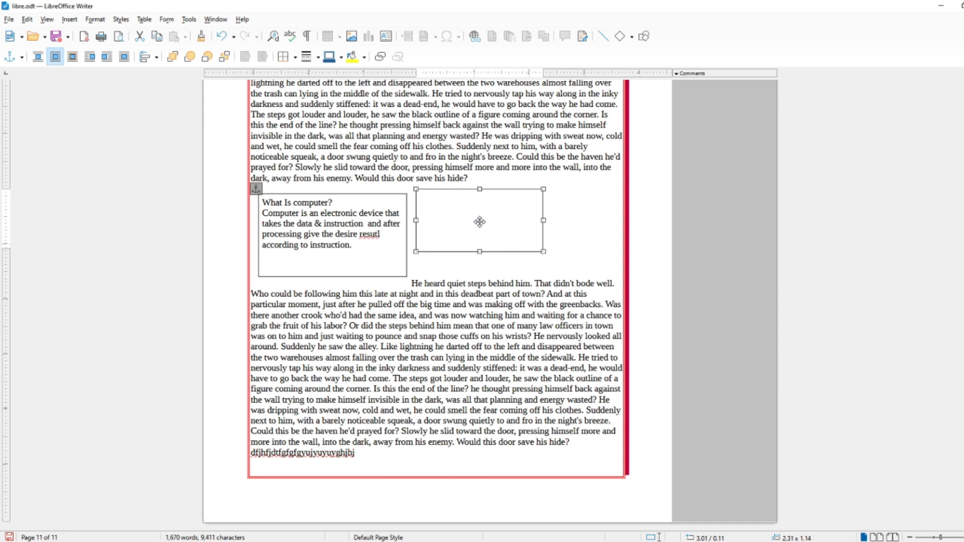
- Fill the second frame with filler text starting "Sdkfjk jjkdfjkdfjkjfk jkfj" until it runs into the second column
{"action": "double_click", "coordinate": [444, 200]}
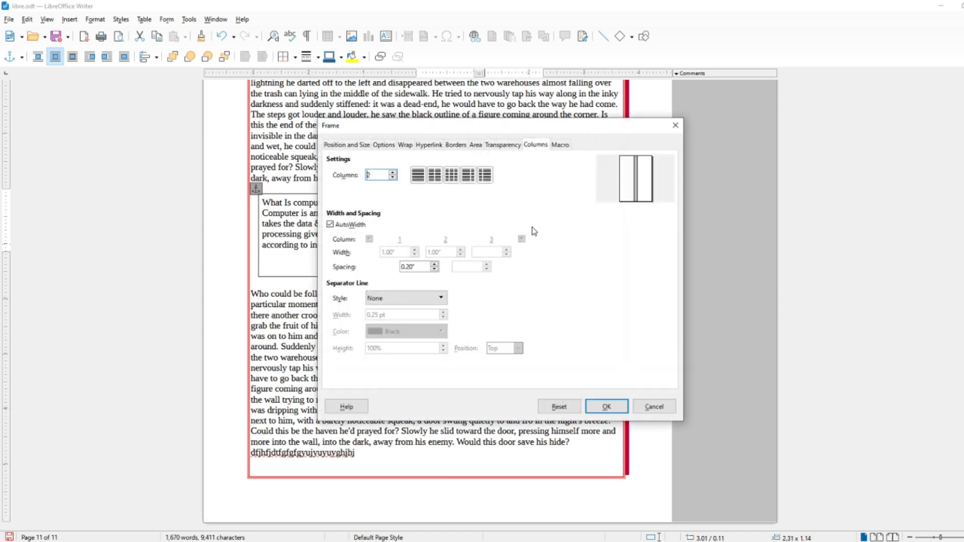
{"action": "left_click", "coordinate": [674, 125]}
{"action": "left_click", "coordinate": [497, 199]}
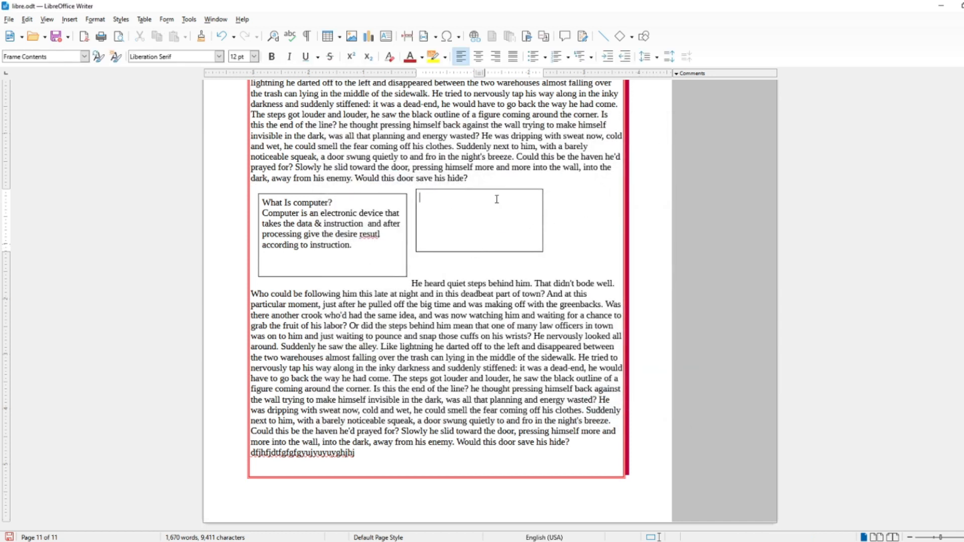
{"action": "type", "text": "Sdkfjk jjkdfjkdfjkjfk jkfj jfkjdkfjkfkfjkd jfkfjkfjkfjkfjkjfkfjkdjfkjfkdsfjkdfjkdfjklfjkdfjkfjkfkjfkdlfj"}
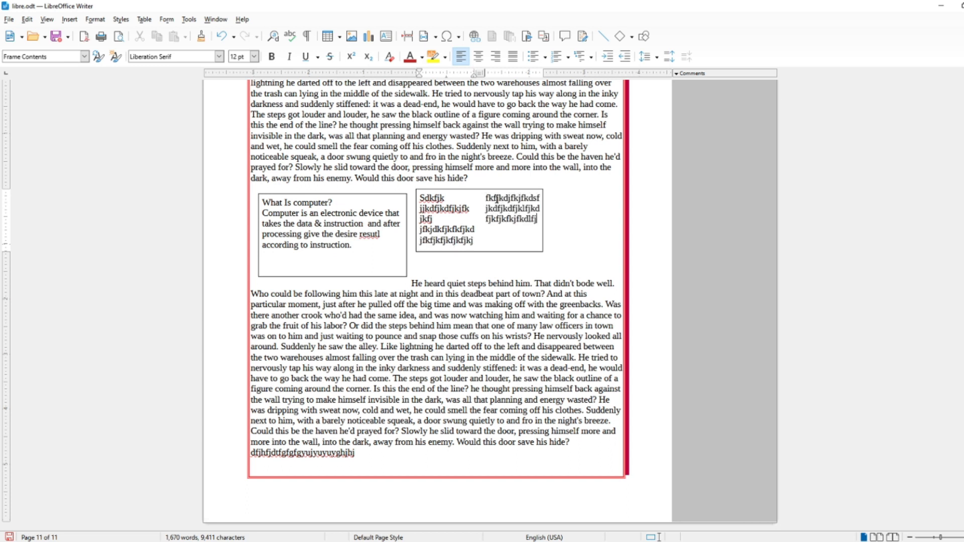
- Open the position and size properties of the two-column frame and increase its width to 2.42"
{"action": "left_click", "coordinate": [490, 195]}
{"action": "left_click", "coordinate": [95, 19]}
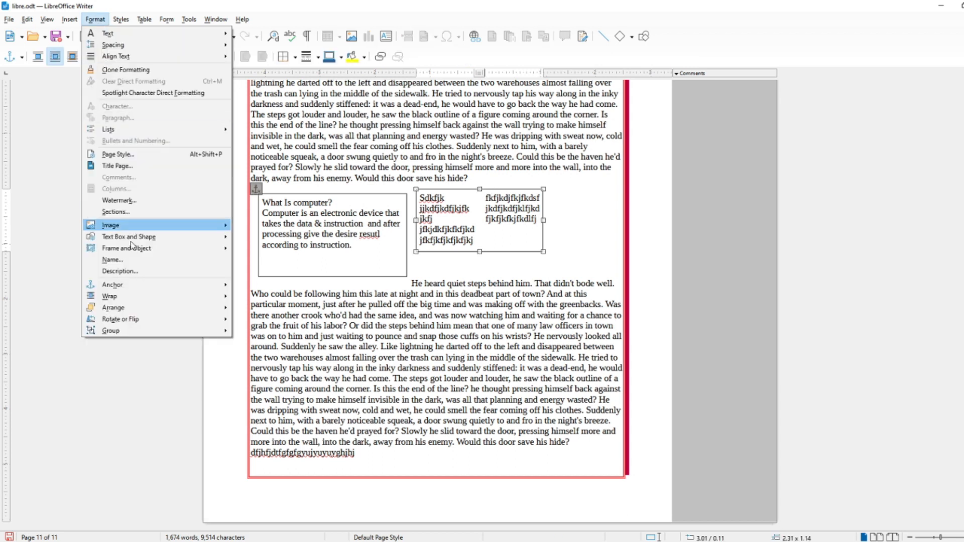
{"action": "mouse_move", "coordinate": [133, 254]}
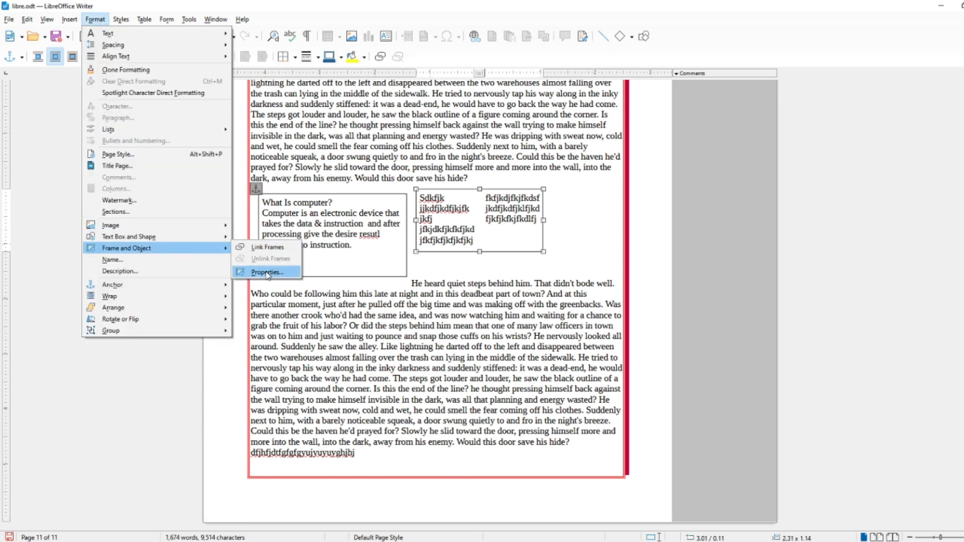
{"action": "left_click", "coordinate": [267, 272]}
{"action": "left_click_drag", "start_coordinate": [536, 132], "coordinate": [717, 120]}
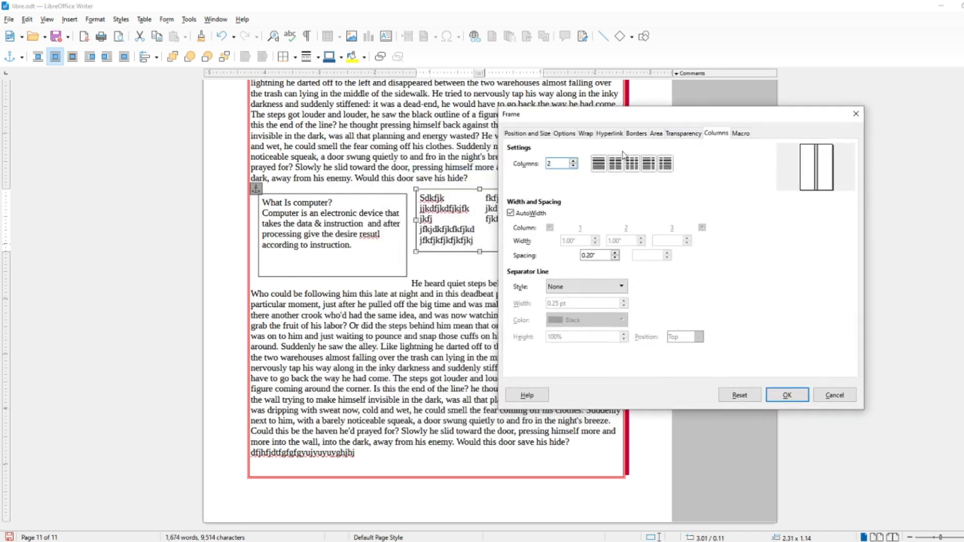
{"action": "left_click", "coordinate": [524, 135]}
{"action": "left_click_drag", "start_coordinate": [578, 117], "coordinate": [682, 117]}
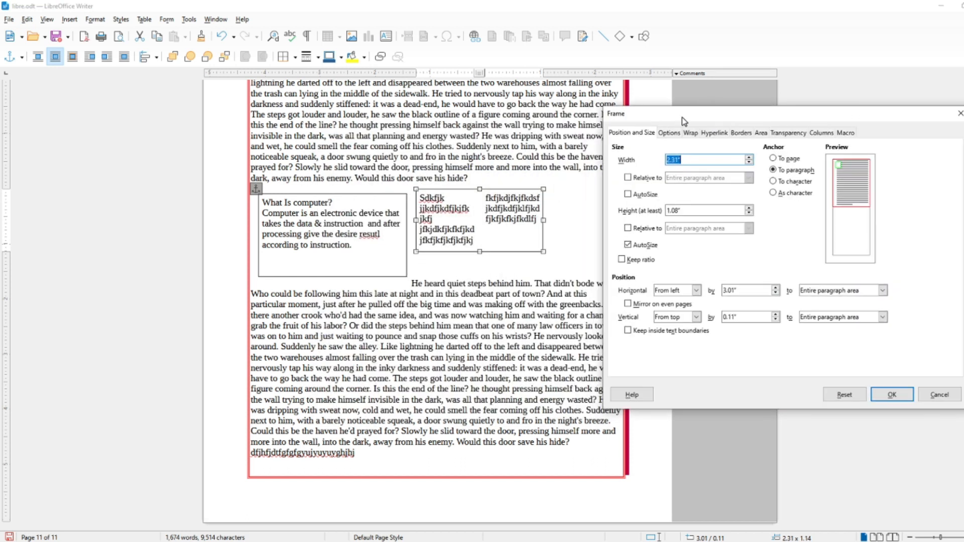
{"action": "left_click", "coordinate": [749, 158]}
{"action": "left_click_drag", "start_coordinate": [726, 119], "coordinate": [518, 118]}
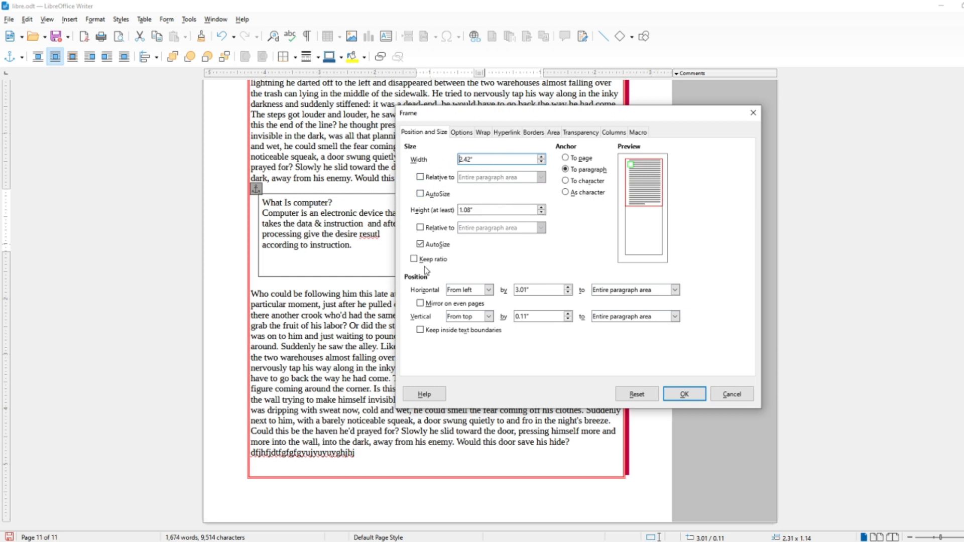
- Enable Keep ratio for the frame and increase its width to 2.56", scaling the height along to 1.14"
{"action": "left_click_drag", "start_coordinate": [478, 160], "coordinate": [445, 159]}
{"action": "left_click_drag", "start_coordinate": [477, 210], "coordinate": [448, 208]}
{"action": "left_click_drag", "start_coordinate": [476, 158], "coordinate": [439, 157]}
{"action": "left_click_drag", "start_coordinate": [478, 212], "coordinate": [449, 211]}
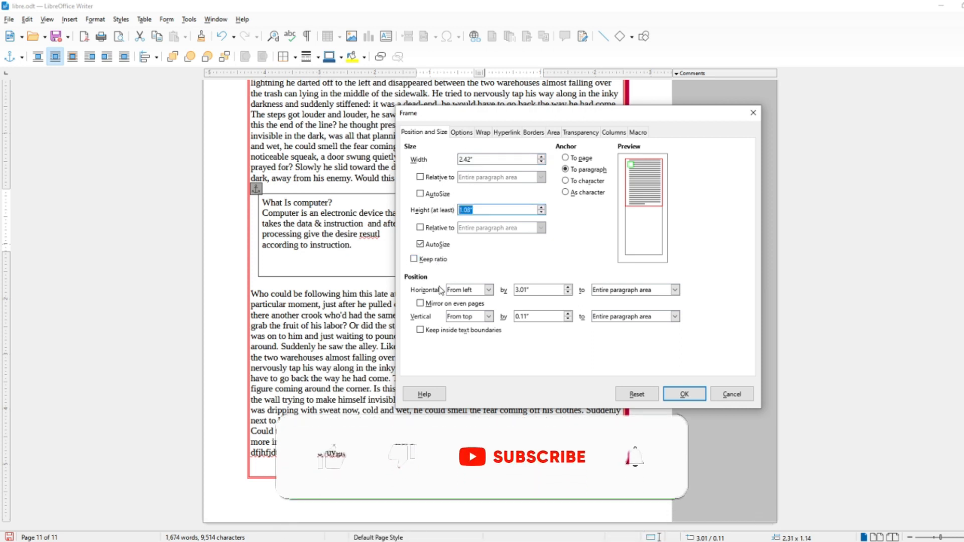
{"action": "left_click", "coordinate": [441, 260]}
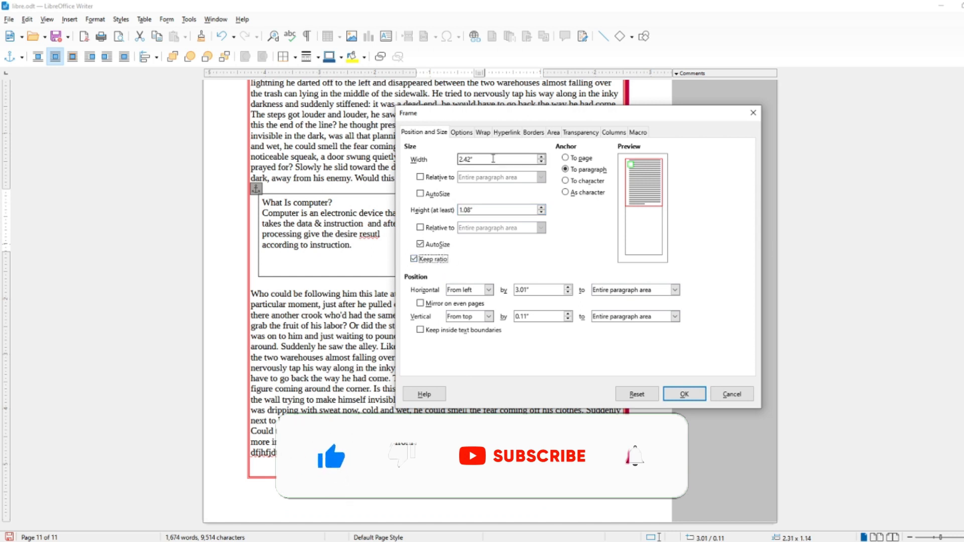
{"action": "left_click", "coordinate": [540, 156]}
{"action": "left_click", "coordinate": [541, 157]}
{"action": "left_click", "coordinate": [541, 157]}
{"action": "left_click", "coordinate": [541, 156]}
{"action": "left_click", "coordinate": [541, 156]}
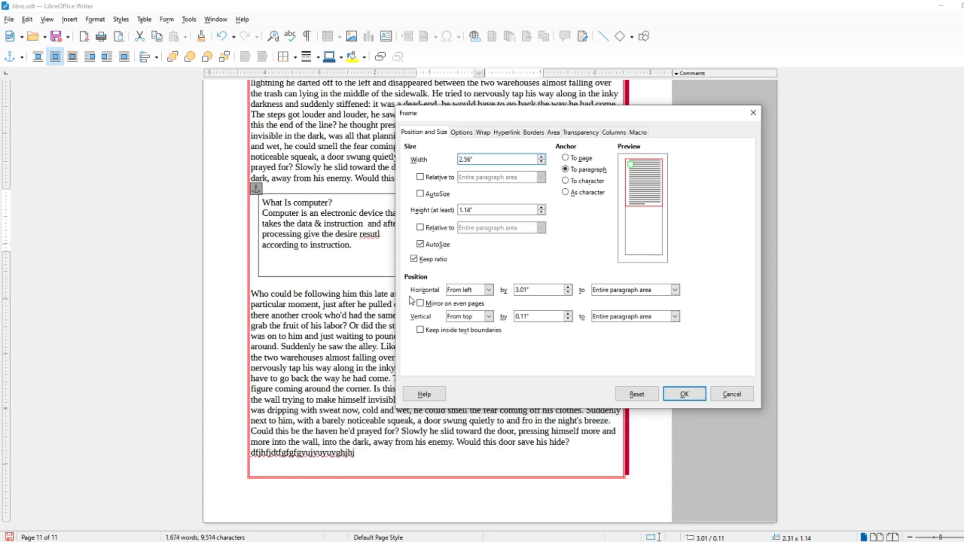
- Examine the available horizontal and vertical position choices for the frame
{"action": "left_click", "coordinate": [489, 290]}
{"action": "left_click", "coordinate": [501, 306]}
{"action": "left_click", "coordinate": [490, 317]}
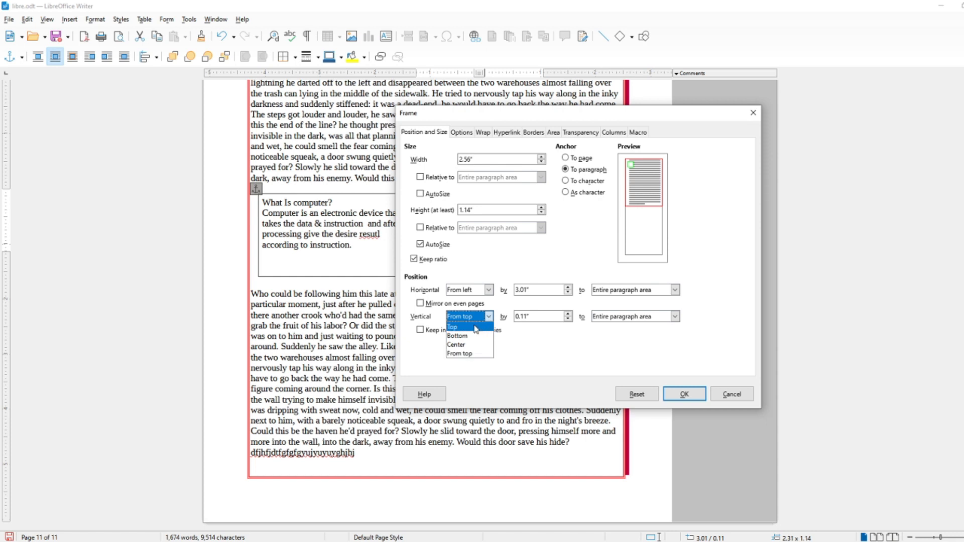
{"action": "left_click", "coordinate": [503, 358]}
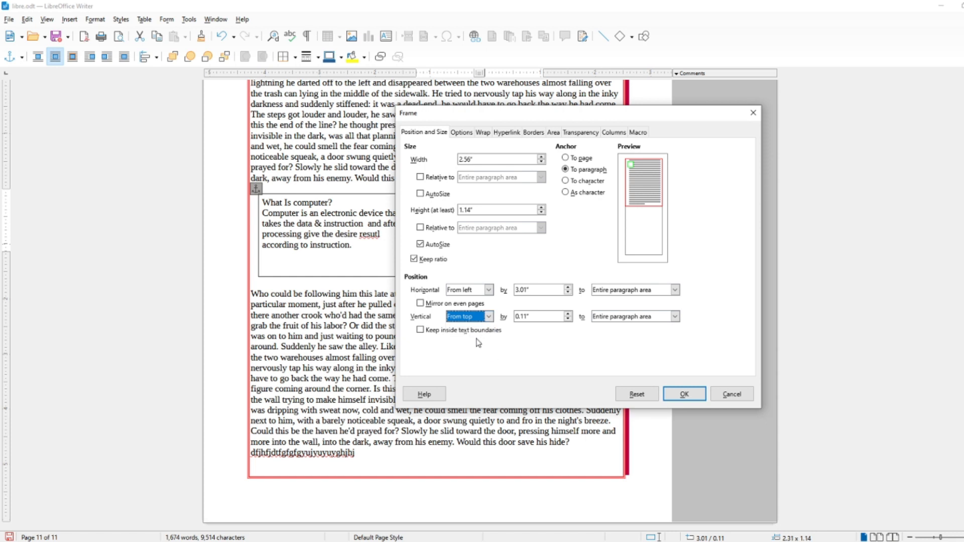
- Name the frame "computer" and give it the description "definiation of computer"
{"action": "left_click", "coordinate": [462, 132]}
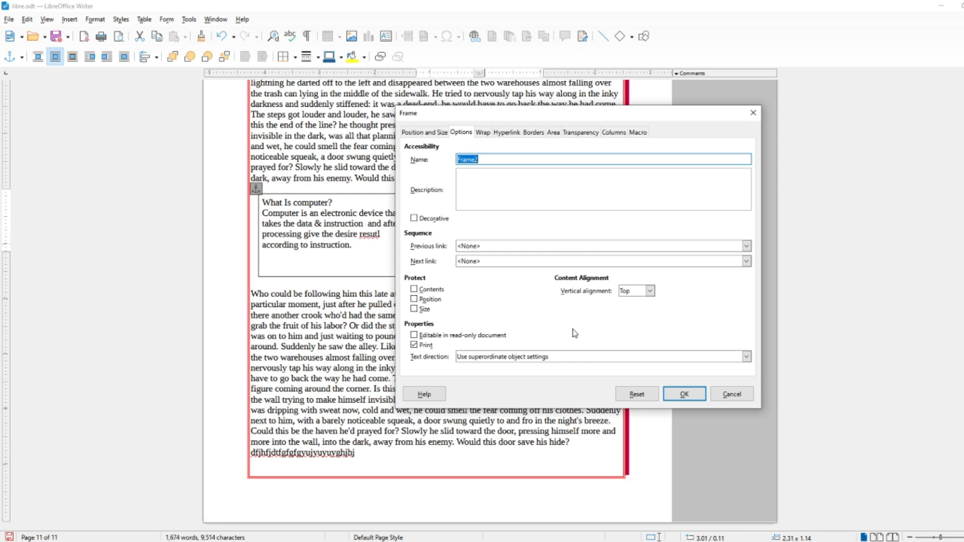
{"action": "left_click", "coordinate": [497, 160]}
{"action": "left_click_drag", "start_coordinate": [484, 157], "coordinate": [435, 156]}
{"action": "type", "text": "computer"}
{"action": "left_click", "coordinate": [492, 181]}
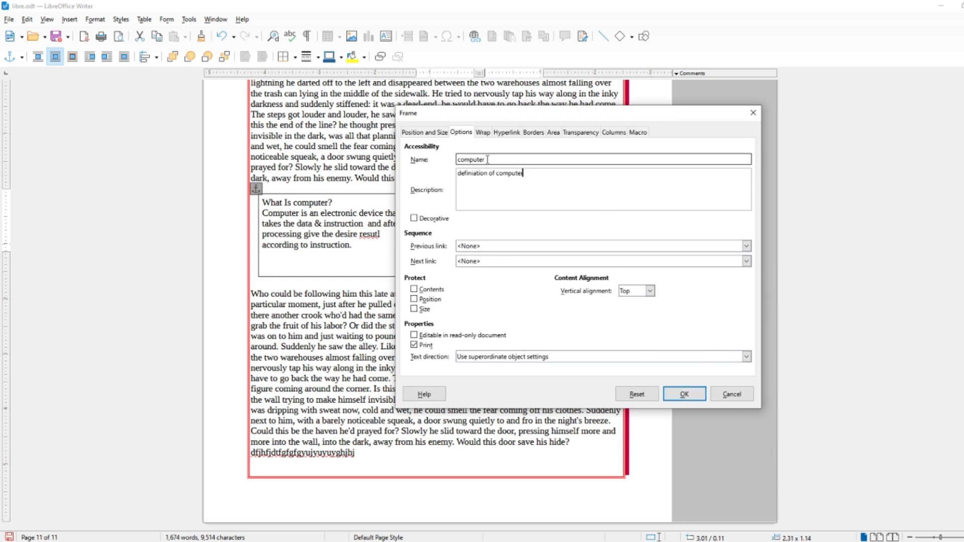
- Review the wrap settings, apply the frame properties, and move the frame up into the paragraph above, at about 2.84 / 2.02 inches
{"action": "left_click", "coordinate": [483, 133]}
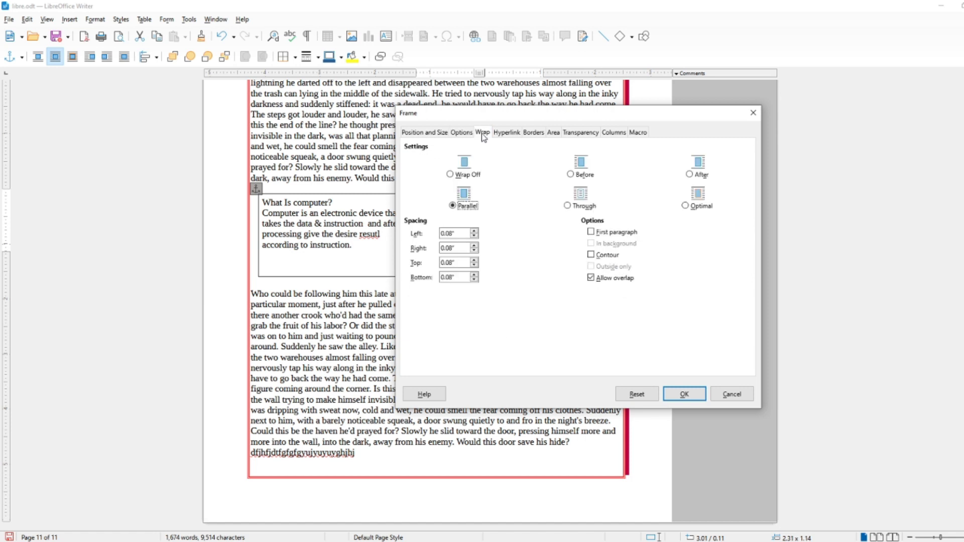
{"action": "left_click_drag", "start_coordinate": [525, 117], "coordinate": [643, 132]}
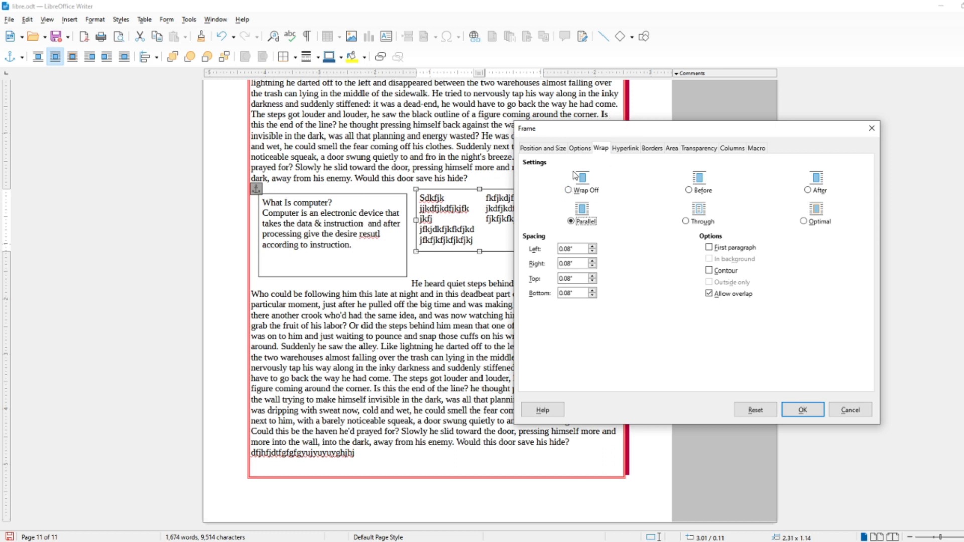
{"action": "left_click", "coordinate": [813, 415]}
{"action": "left_click_drag", "start_coordinate": [508, 195], "coordinate": [496, 126]}
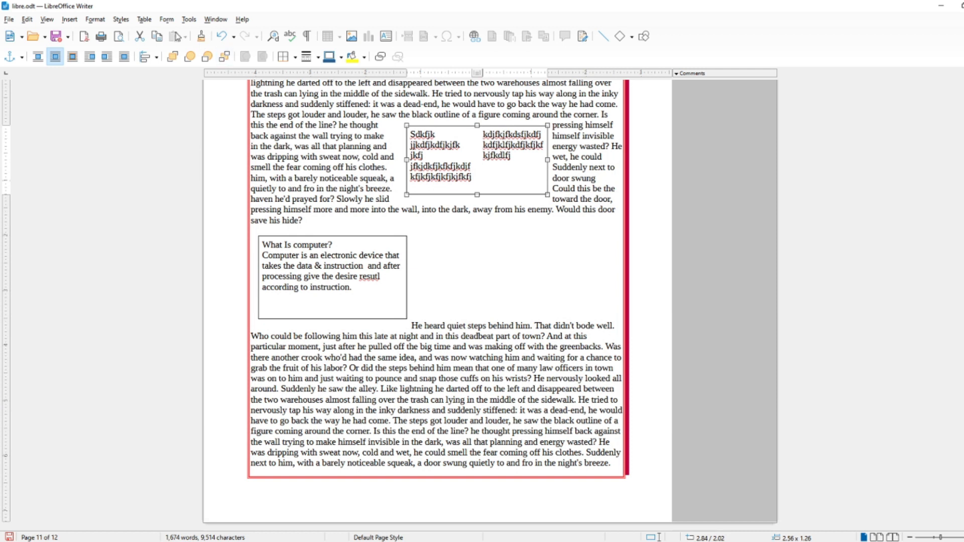
- Set the two-column frame's text wrap to Before
{"action": "left_click", "coordinate": [95, 19]}
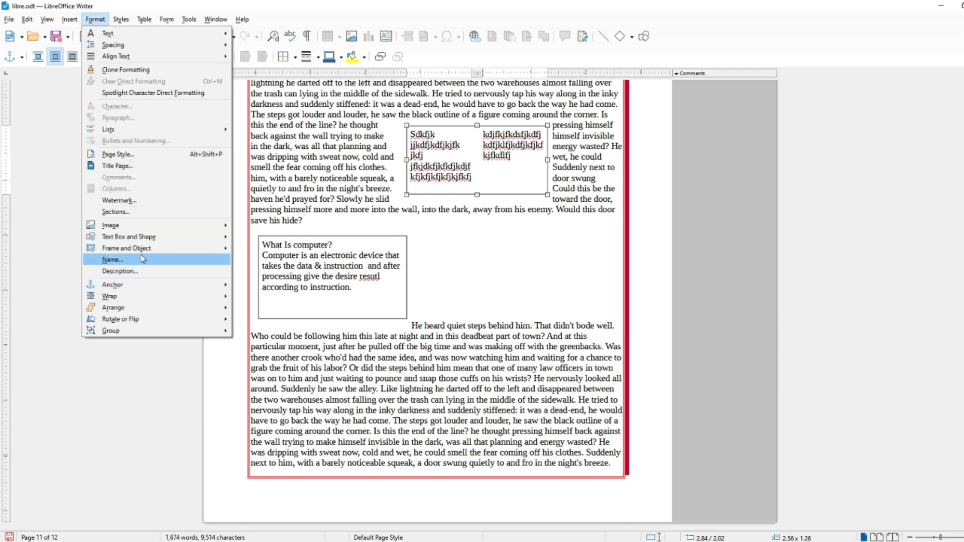
{"action": "mouse_move", "coordinate": [142, 249]}
{"action": "left_click", "coordinate": [248, 271]}
{"action": "left_click_drag", "start_coordinate": [497, 125], "coordinate": [805, 127]}
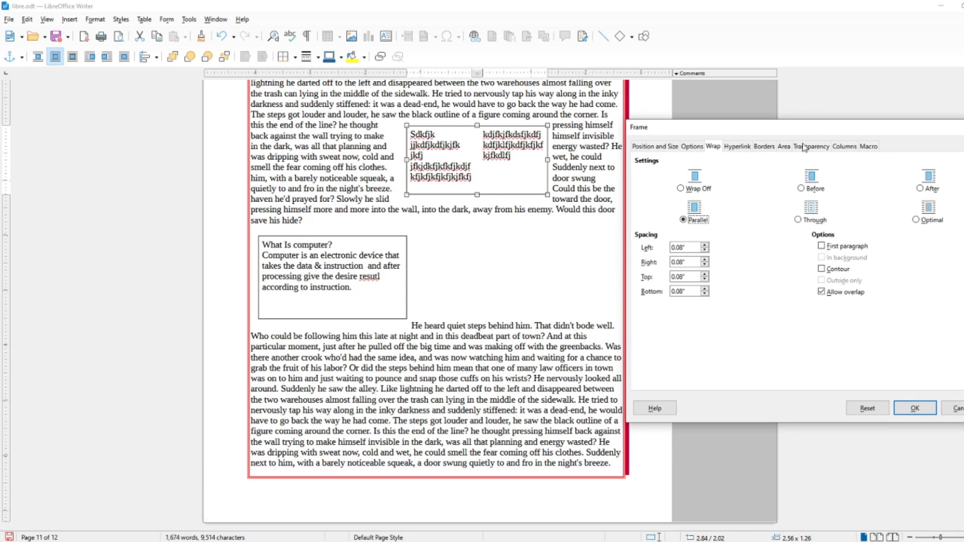
{"action": "left_click", "coordinate": [693, 192]}
{"action": "left_click", "coordinate": [802, 189]}
{"action": "left_click", "coordinate": [915, 409]}
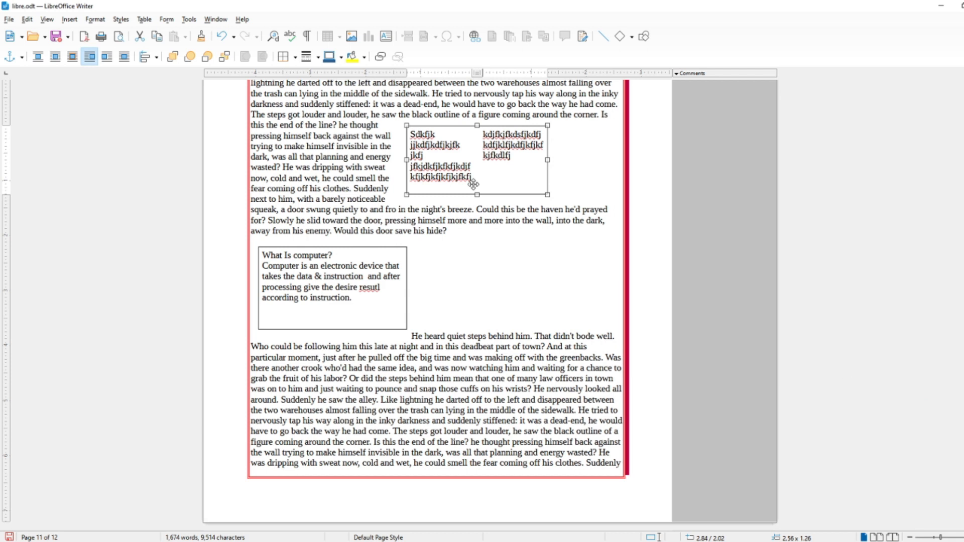
- Change the two-column frame's text wrap to After
{"action": "left_click", "coordinate": [96, 20]}
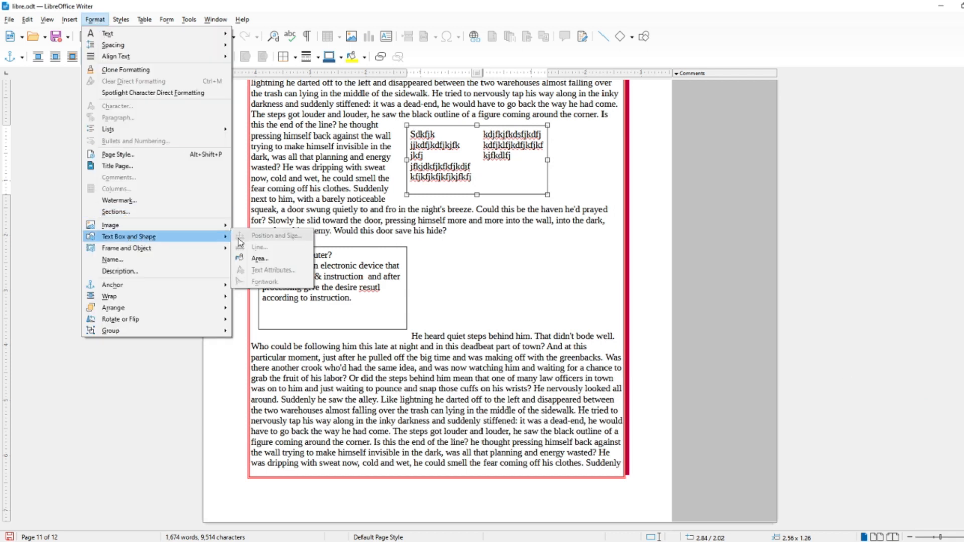
{"action": "mouse_move", "coordinate": [200, 252]}
{"action": "left_click", "coordinate": [263, 273]}
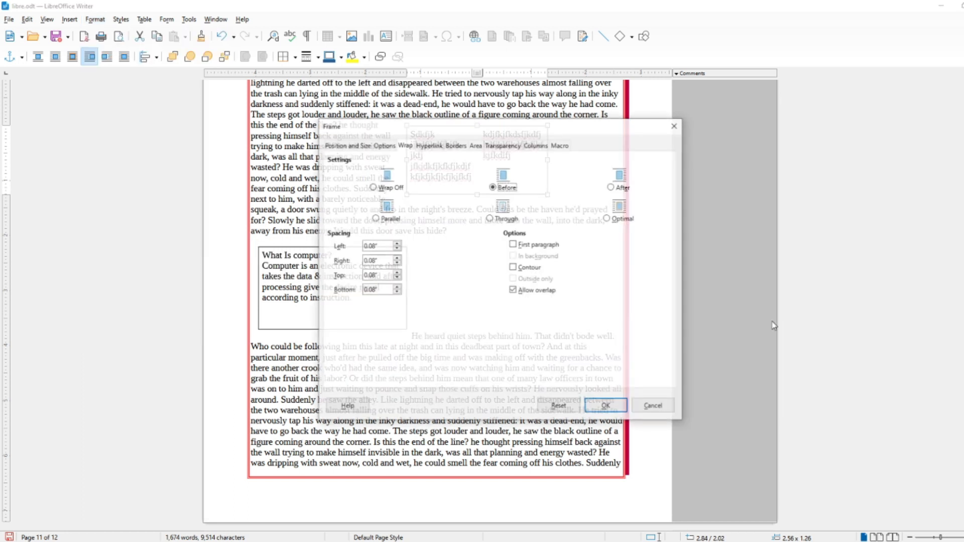
{"action": "left_click_drag", "start_coordinate": [548, 130], "coordinate": [720, 132]}
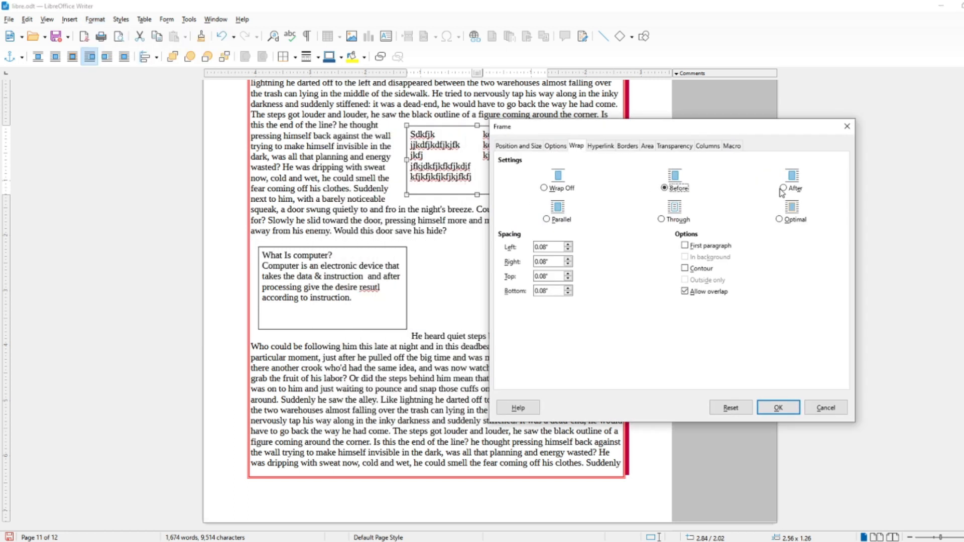
{"action": "left_click", "coordinate": [783, 189]}
{"action": "left_click", "coordinate": [782, 407]}
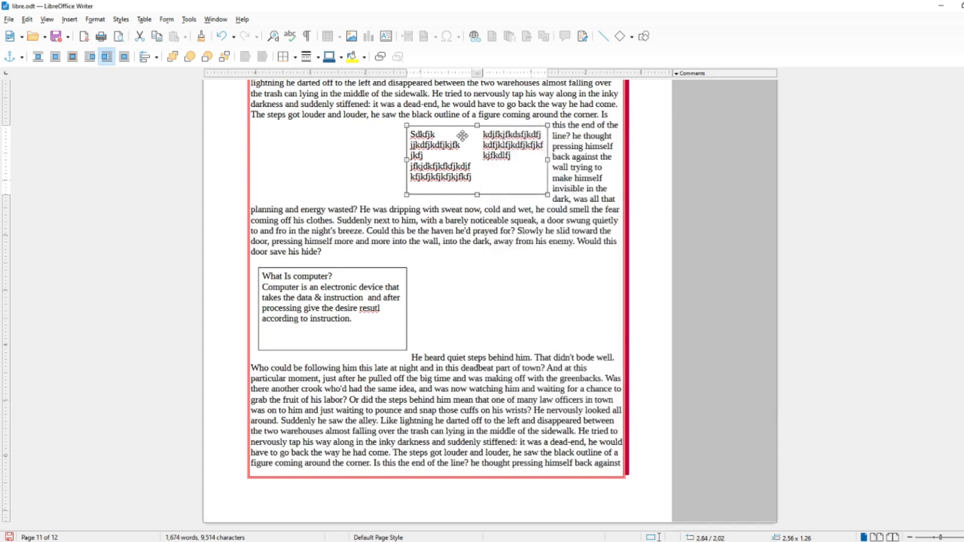
- Set the two-column frame's text wrap to Parallel and shift the frame left within the paragraph to about 2.05 inches
{"action": "left_click", "coordinate": [95, 19]}
{"action": "mouse_move", "coordinate": [139, 253]}
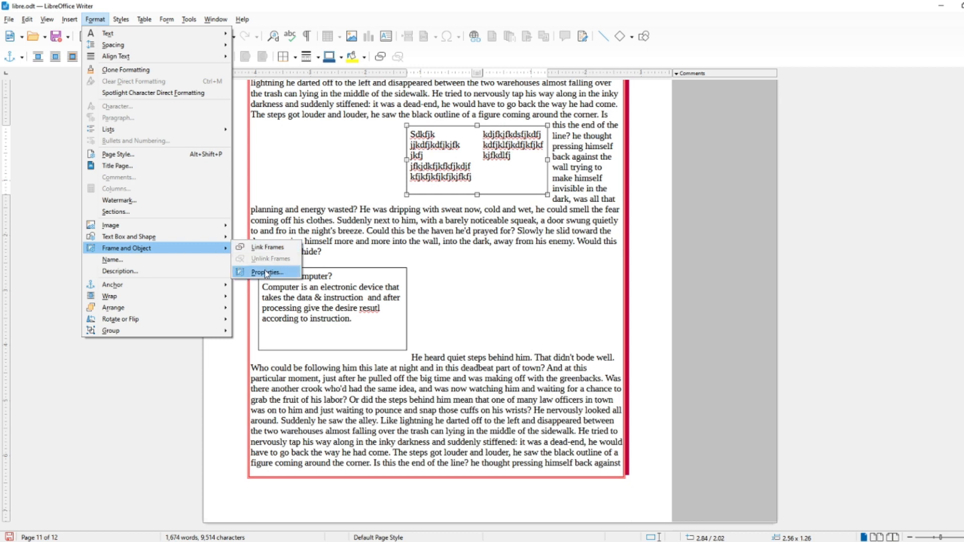
{"action": "left_click", "coordinate": [264, 270]}
{"action": "left_click_drag", "start_coordinate": [611, 130], "coordinate": [831, 128]}
{"action": "left_click", "coordinate": [611, 216]}
{"action": "left_click", "coordinate": [823, 403]}
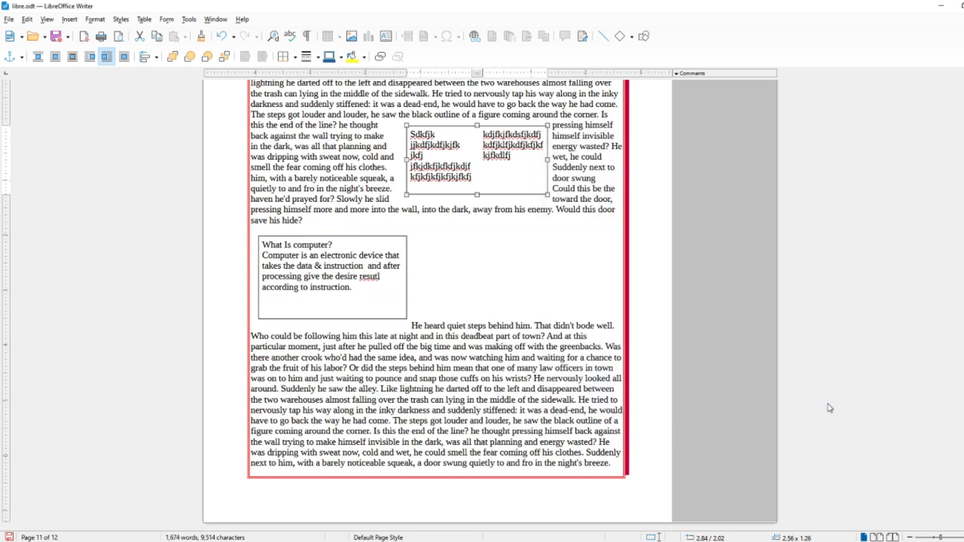
{"action": "left_click_drag", "start_coordinate": [463, 131], "coordinate": [420, 130]}
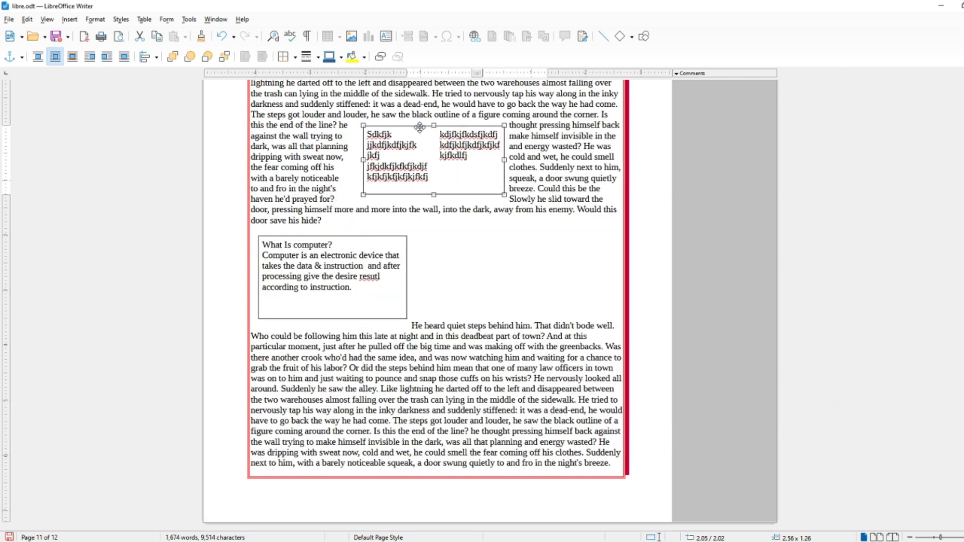
- Open the two-column frame's properties and review its hyperlink settings
{"action": "left_click", "coordinate": [95, 19]}
{"action": "mouse_move", "coordinate": [185, 249]}
{"action": "left_click", "coordinate": [284, 272]}
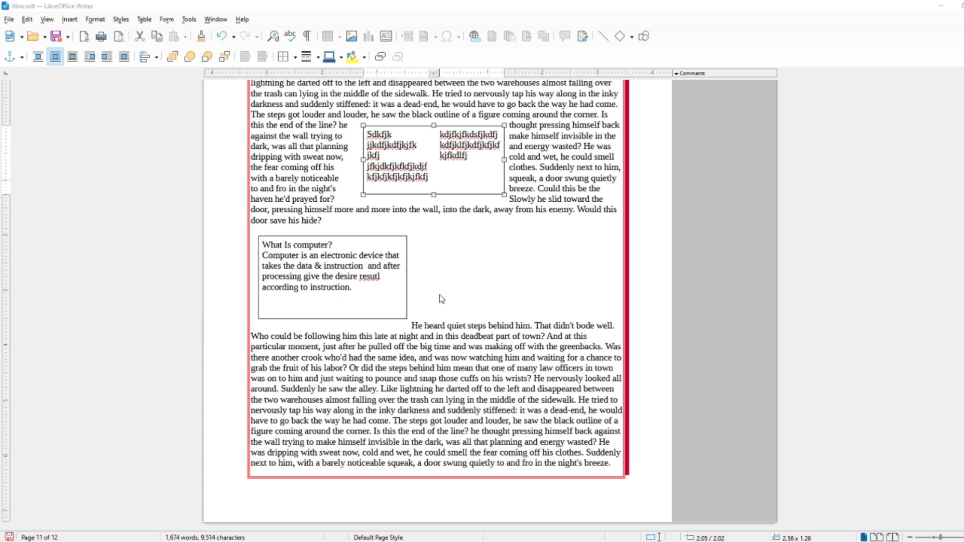
{"action": "left_click_drag", "start_coordinate": [528, 127], "coordinate": [728, 131]}
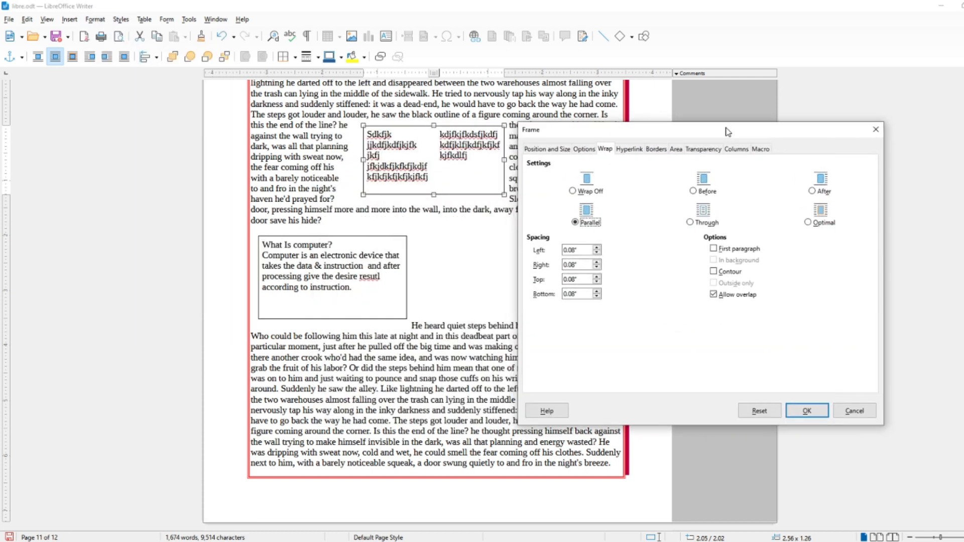
{"action": "left_click", "coordinate": [627, 149]}
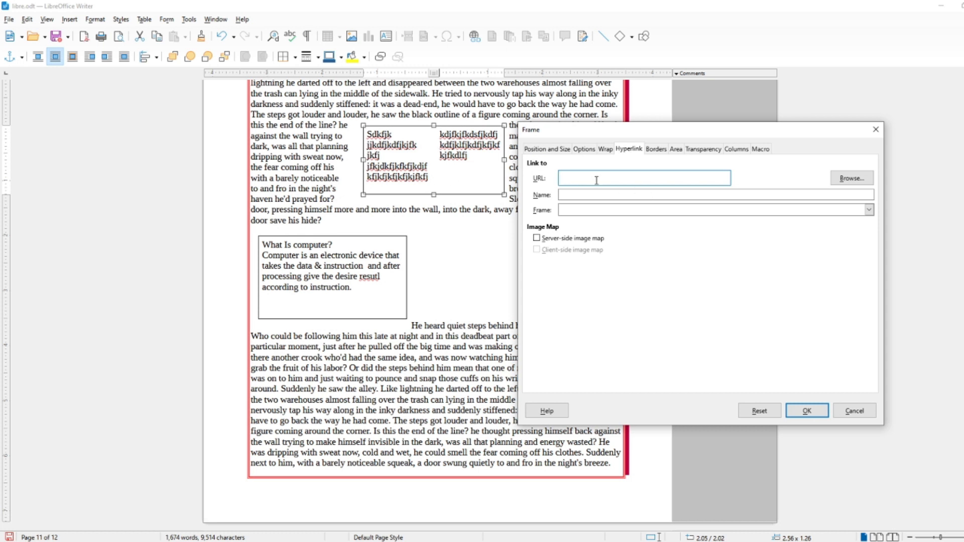
- Give the two-column frame an Orange 3 border with Medium (1.5pt) width and a shadow cast to the bottom right
{"action": "left_click", "coordinate": [654, 150]}
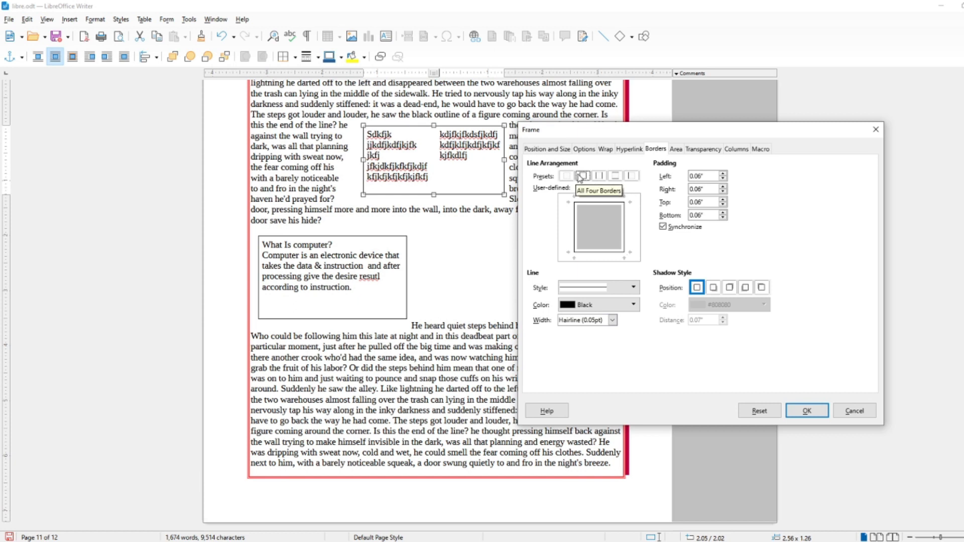
{"action": "left_click", "coordinate": [597, 288]}
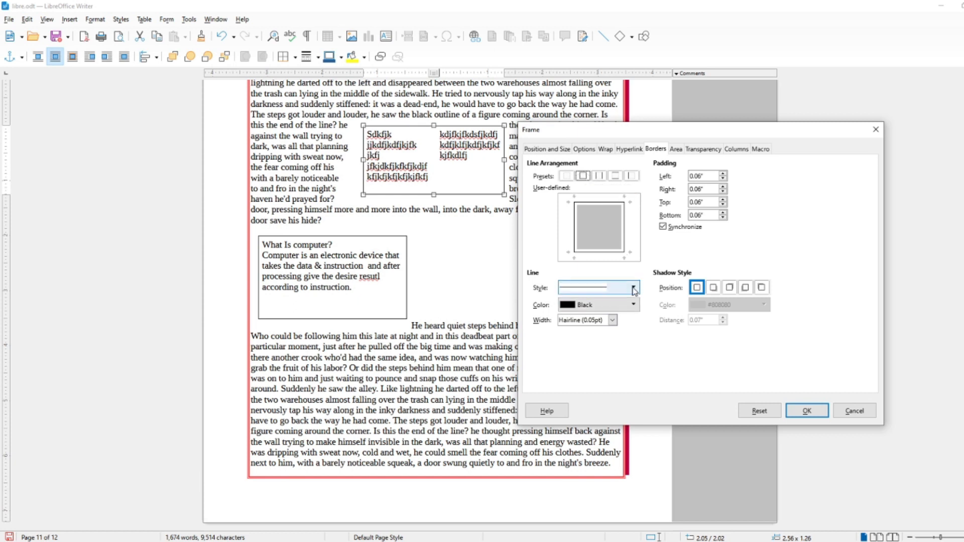
{"action": "left_click", "coordinate": [584, 328]}
{"action": "left_click", "coordinate": [609, 305]}
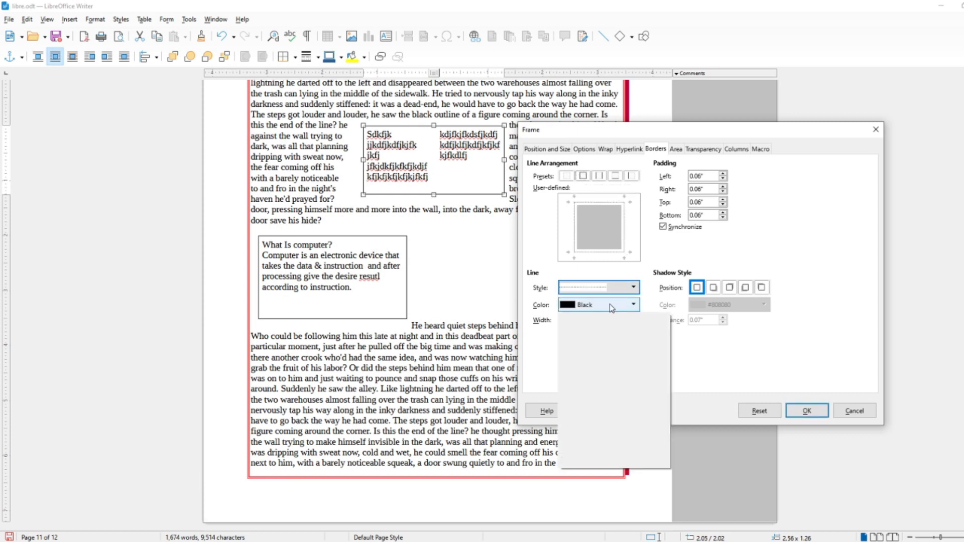
{"action": "left_click", "coordinate": [598, 341]}
{"action": "left_click", "coordinate": [612, 321]}
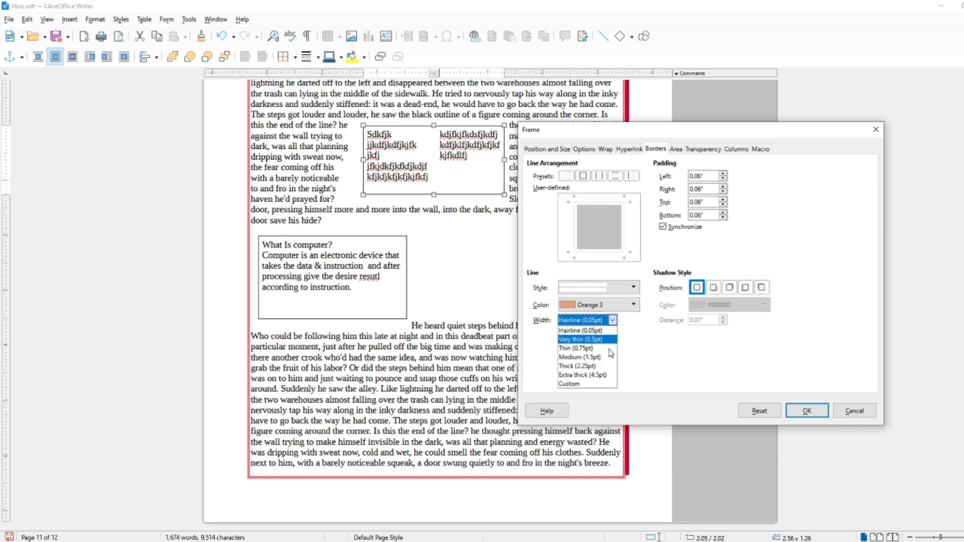
{"action": "left_click", "coordinate": [582, 357]}
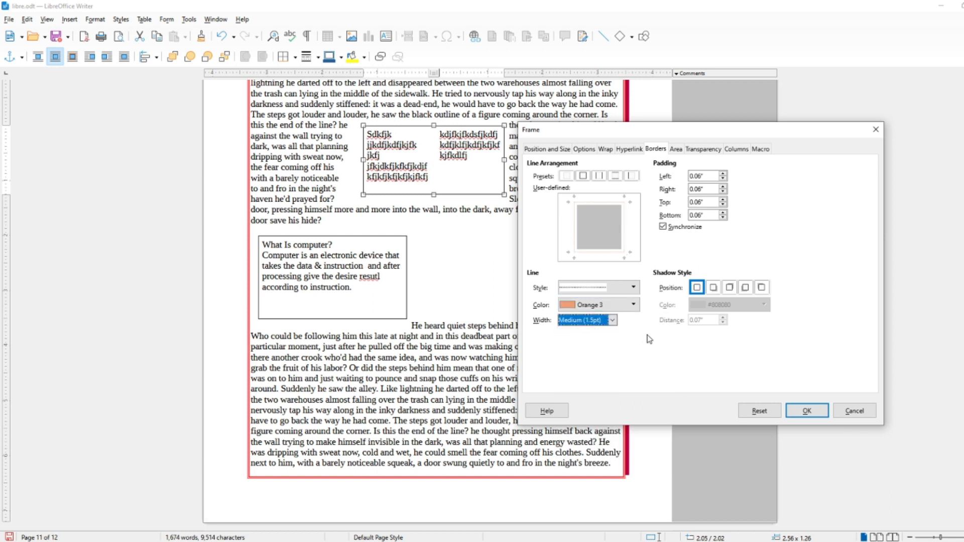
{"action": "left_click", "coordinate": [713, 288]}
- Fill the frame with the linear gradient from #B4C7DC to #DEE6EF and shift the frame to about 1.83 / 2.08 inches
{"action": "left_click", "coordinate": [676, 149]}
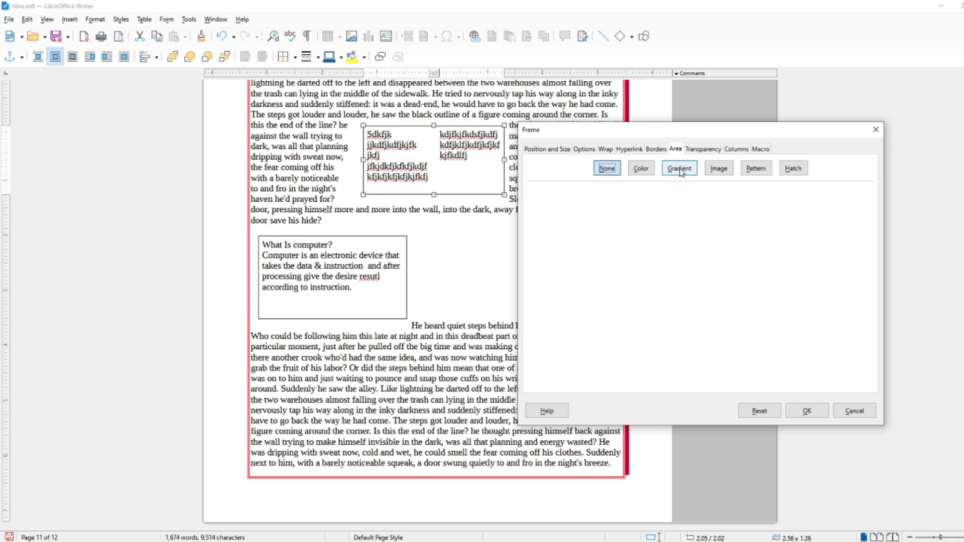
{"action": "left_click", "coordinate": [642, 168]}
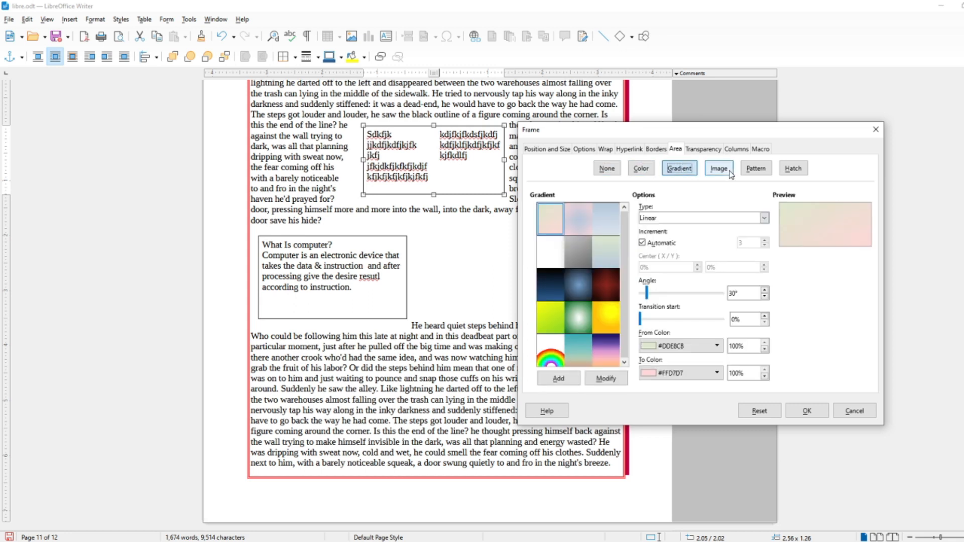
{"action": "left_click", "coordinate": [606, 219]}
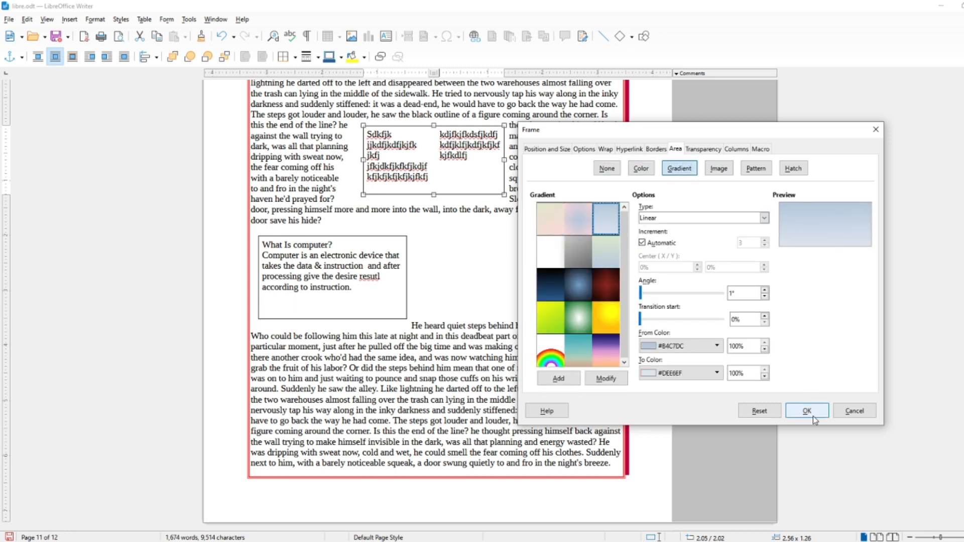
{"action": "left_click", "coordinate": [703, 149]}
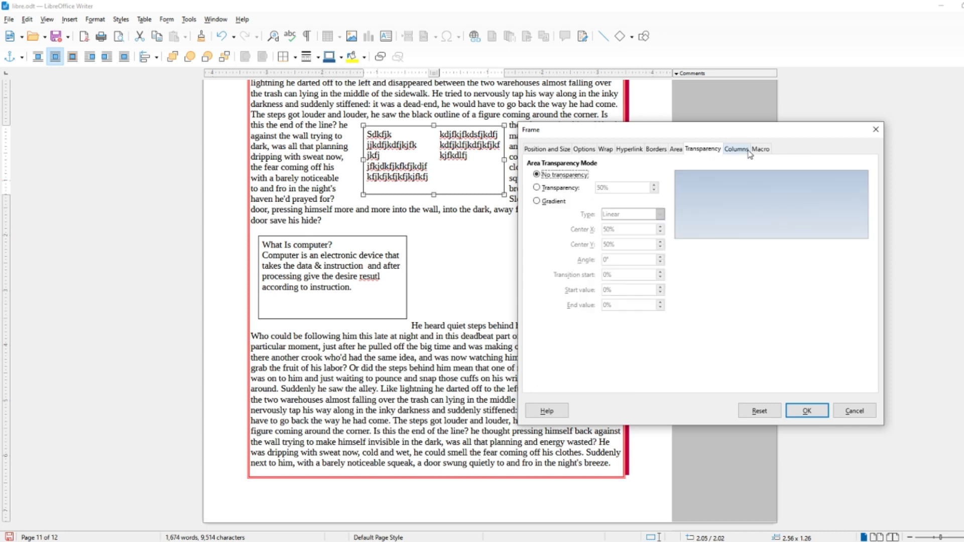
{"action": "left_click", "coordinate": [807, 411]}
{"action": "mouse_move", "coordinate": [478, 125]}
{"action": "left_mouse_down"}
{"action": "mouse_move", "coordinate": [502, 131]}
{"action": "mouse_move", "coordinate": [467, 129]}
{"action": "left_mouse_up"}
- Add an empty line below the last line of text on page 12
{"action": "left_click", "coordinate": [106, 24]}
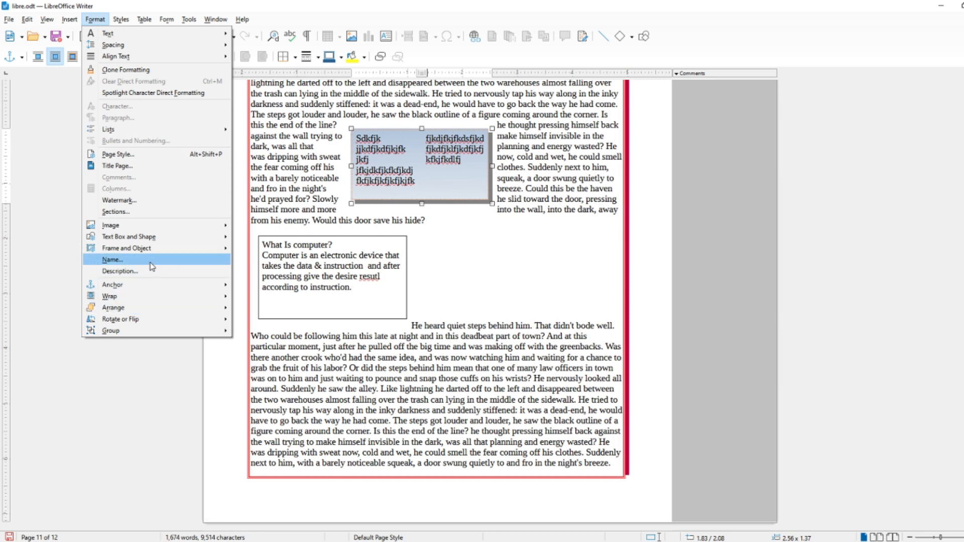
{"action": "left_click", "coordinate": [449, 285]}
{"action": "scroll", "coordinate": [450, 283], "scroll_direction": "up", "scroll_amount": 15}
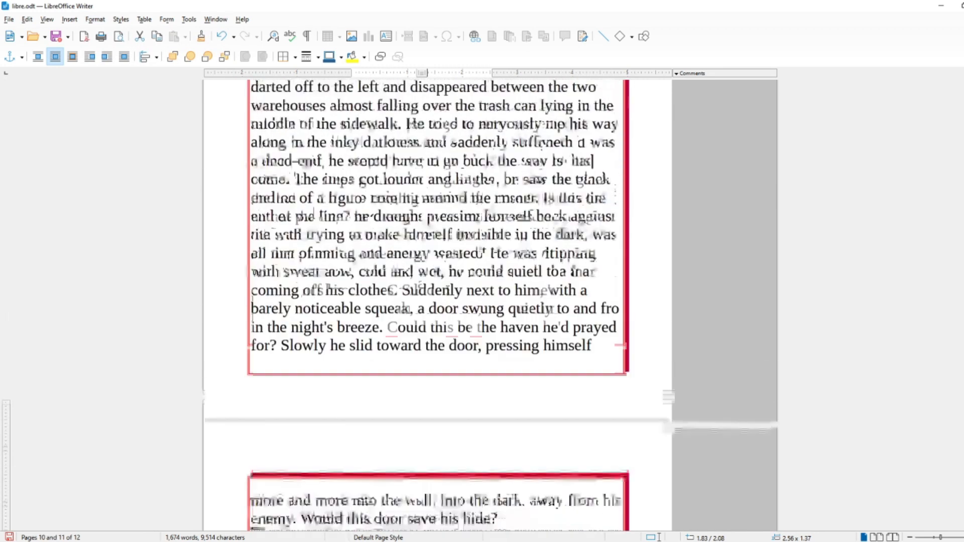
{"action": "scroll", "coordinate": [448, 260], "scroll_direction": "down", "scroll_amount": 8}
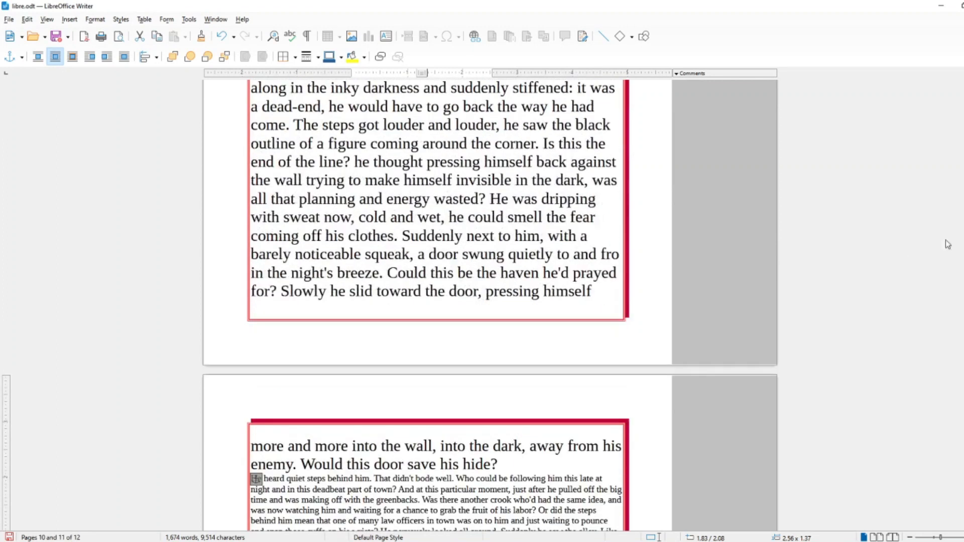
{"action": "left_click_drag", "start_coordinate": [963, 428], "coordinate": [962, 455]}
{"action": "left_click", "coordinate": [381, 369]}
{"action": "key", "text": "Return"}
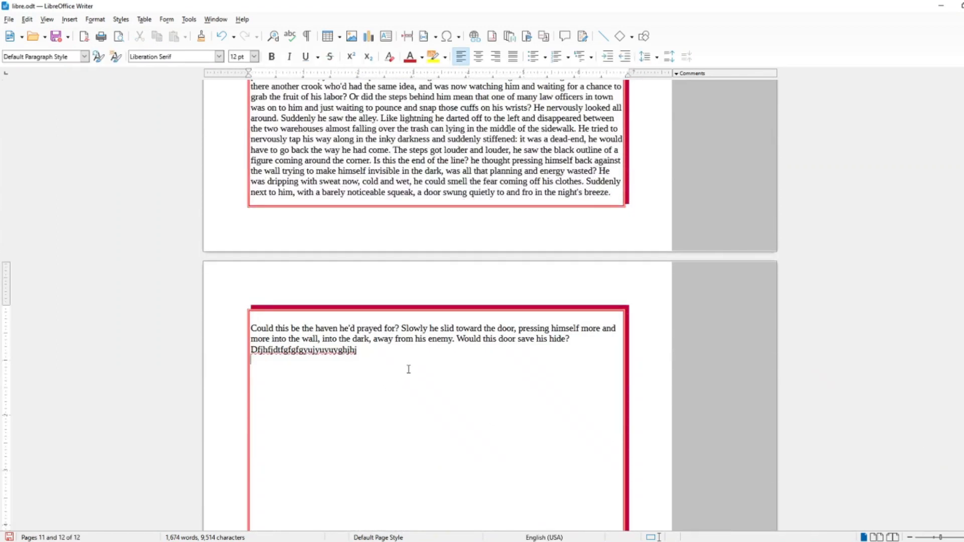
- Insert the image 3d-photoshop-backgrounds-nature-landscape-wallpaper-preview on the empty line and shrink it to about 4.44 x 2.78 inches
{"action": "left_click", "coordinate": [69, 19]}
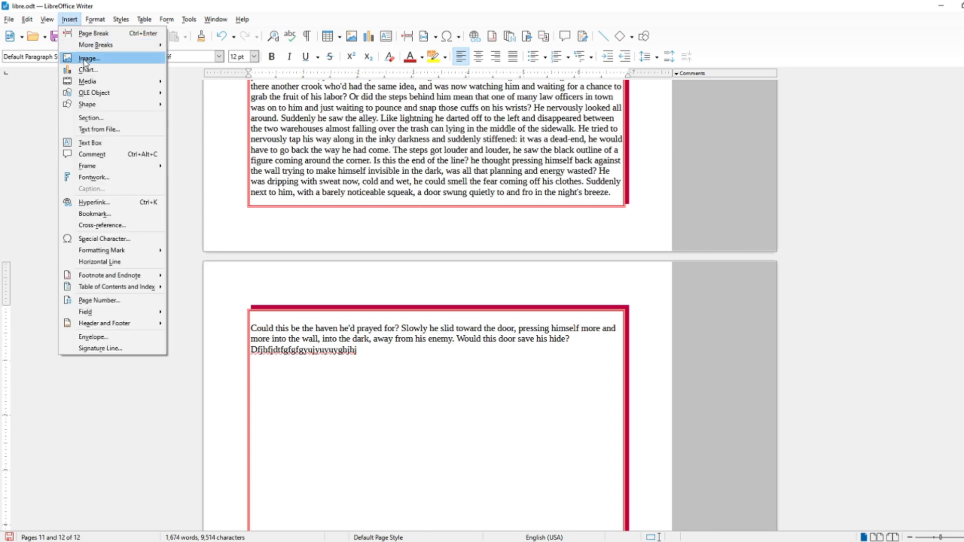
{"action": "key", "text": "Escape"}
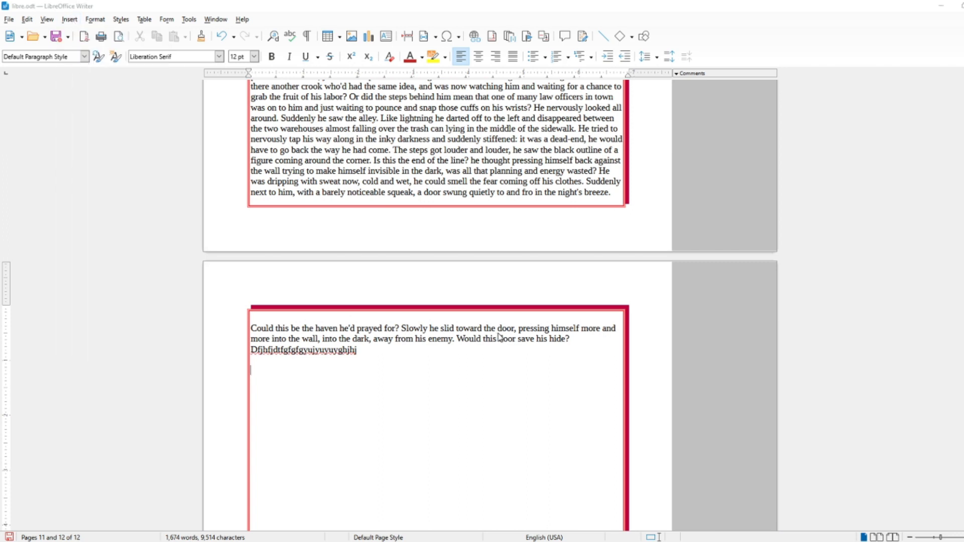
{"action": "left_click", "coordinate": [342, 131]}
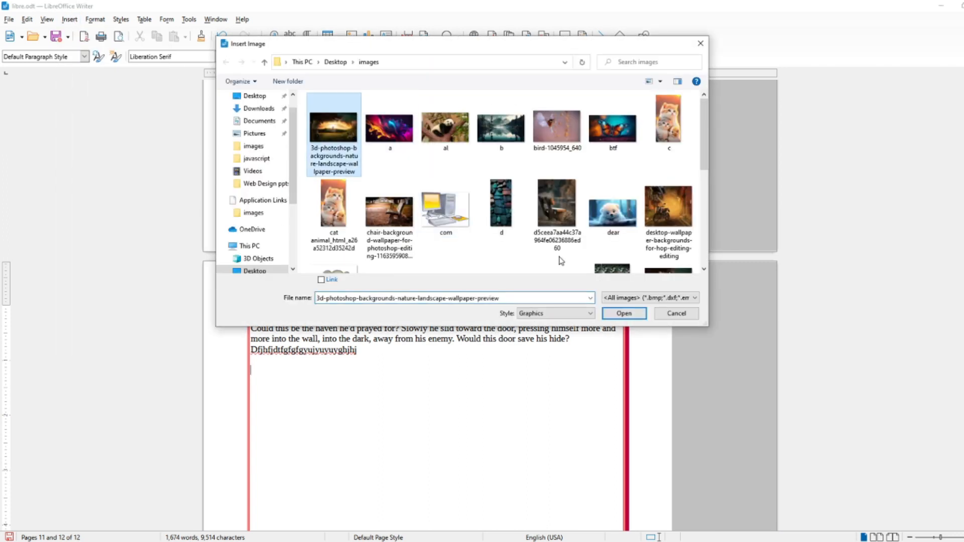
{"action": "left_click", "coordinate": [627, 316]}
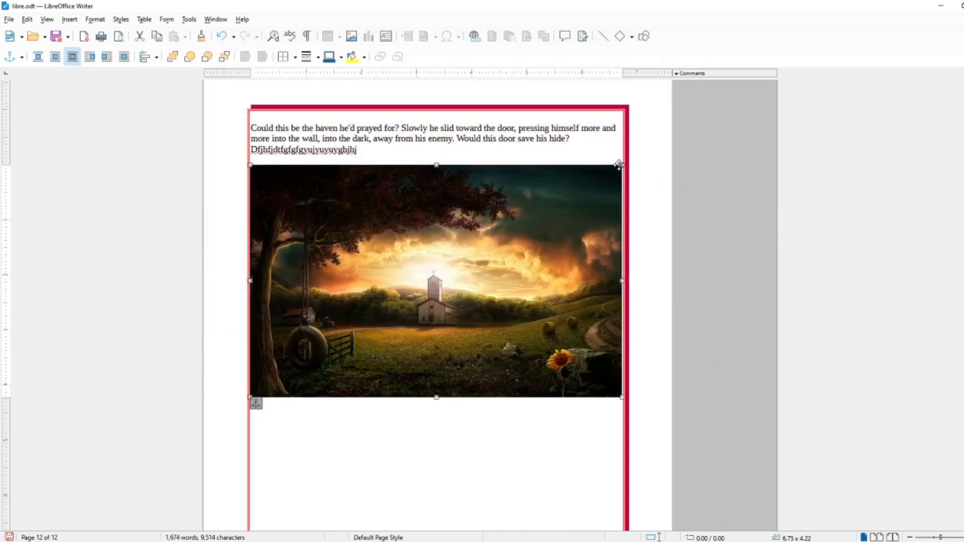
{"action": "left_click_drag", "start_coordinate": [623, 164], "coordinate": [496, 216]}
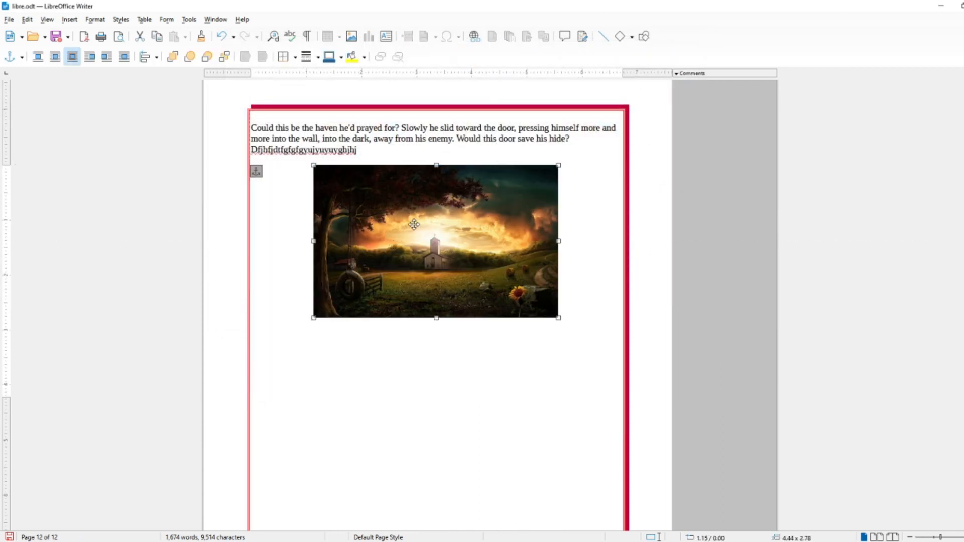
- Name the inserted landscape image "light house"
{"action": "left_click", "coordinate": [90, 20]}
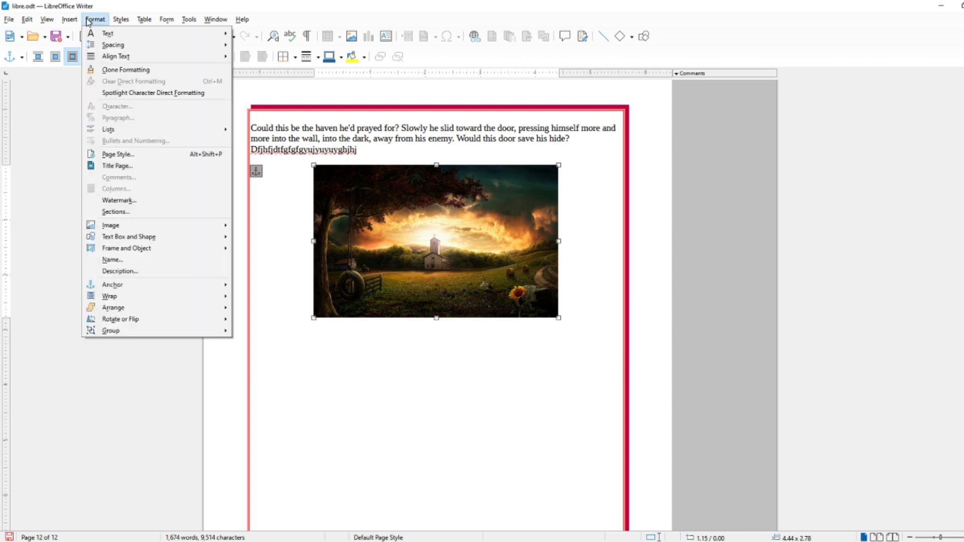
{"action": "left_click", "coordinate": [123, 259]}
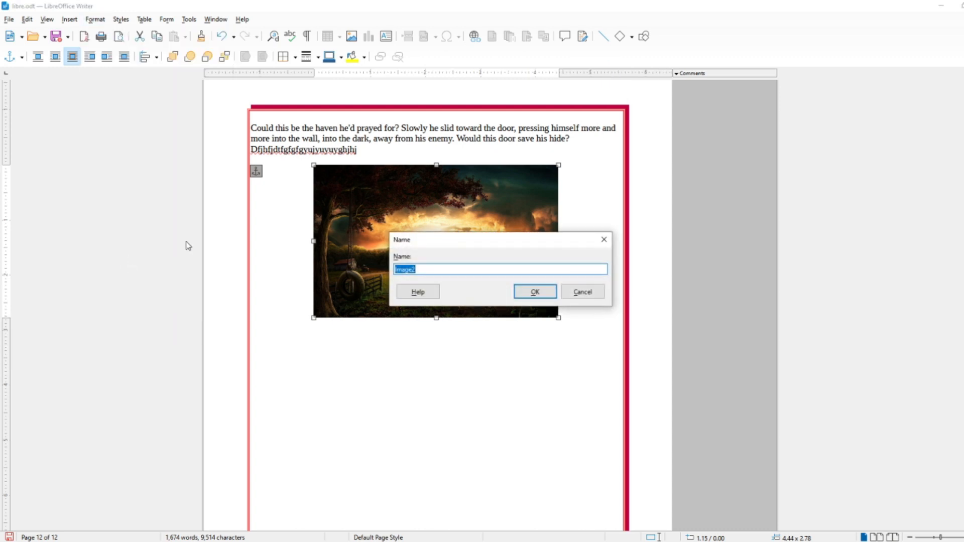
{"action": "left_click_drag", "start_coordinate": [457, 235], "coordinate": [604, 221]}
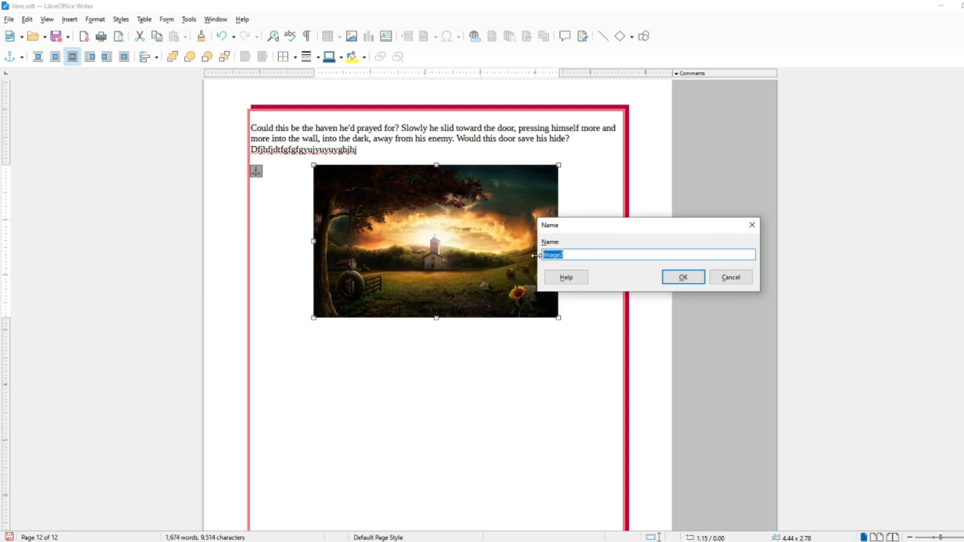
{"action": "key", "text": "BackSpace"}
{"action": "type", "text": "light huse"}
{"action": "left_click", "coordinate": [678, 279]}
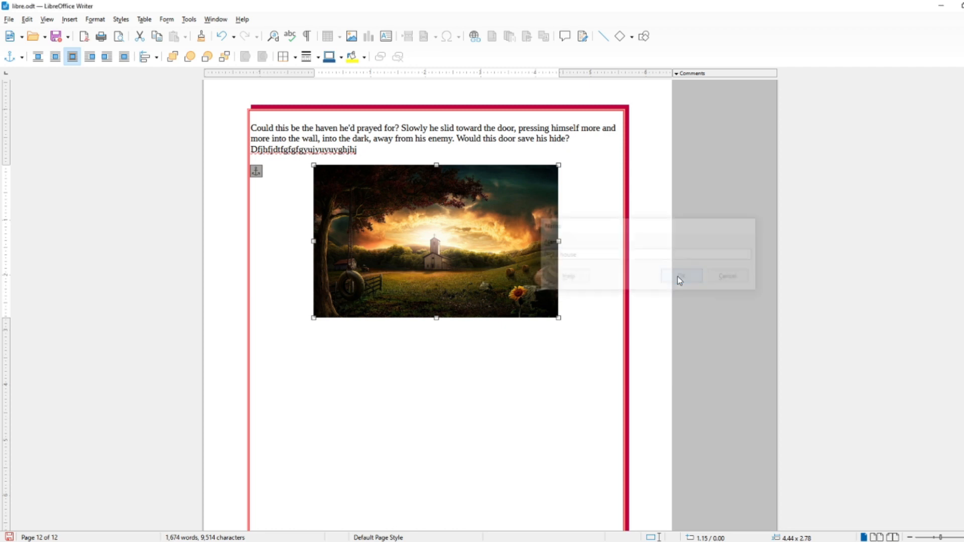
- Set the image's text alternative to "house" and its description to "my house"
{"action": "left_click", "coordinate": [95, 20]}
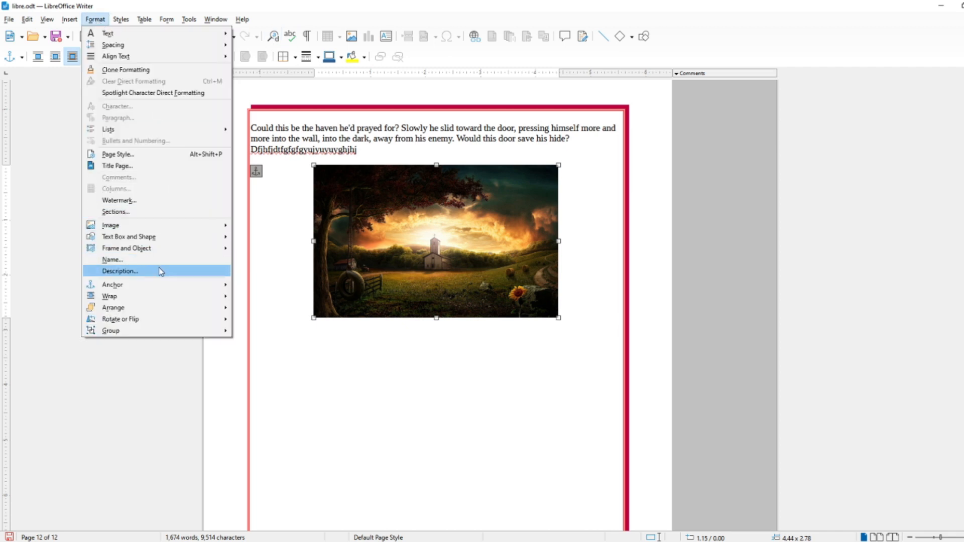
{"action": "left_click", "coordinate": [119, 271]}
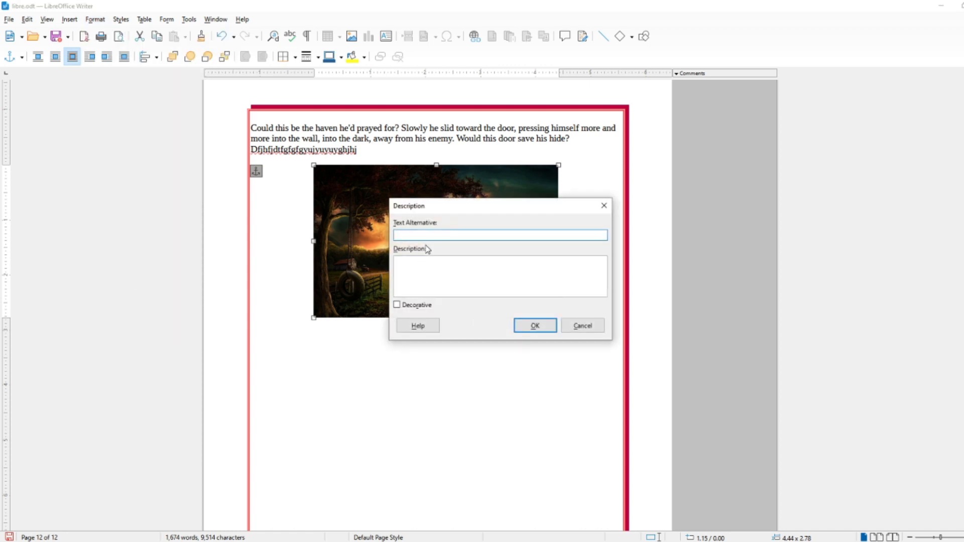
{"action": "left_click_drag", "start_coordinate": [519, 213], "coordinate": [648, 214]}
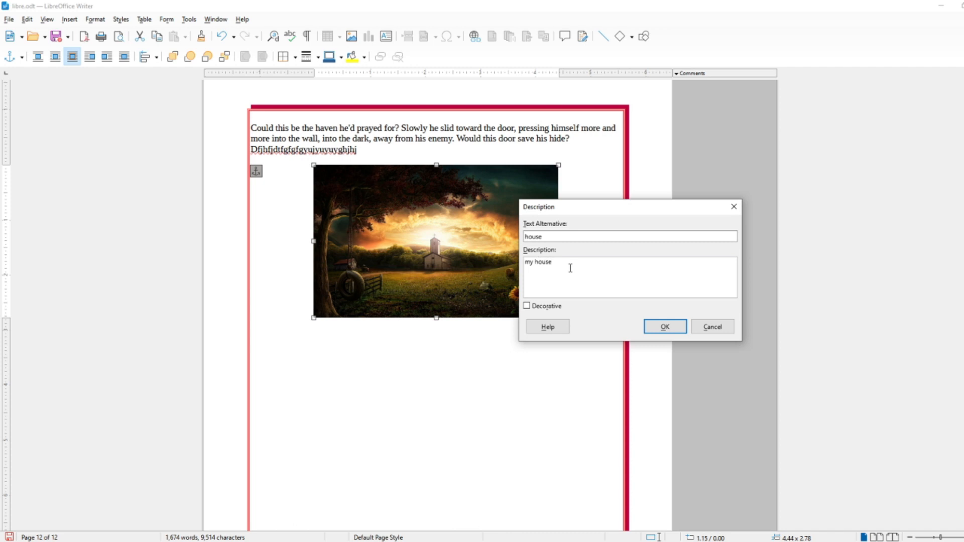
{"action": "left_click", "coordinate": [653, 324]}
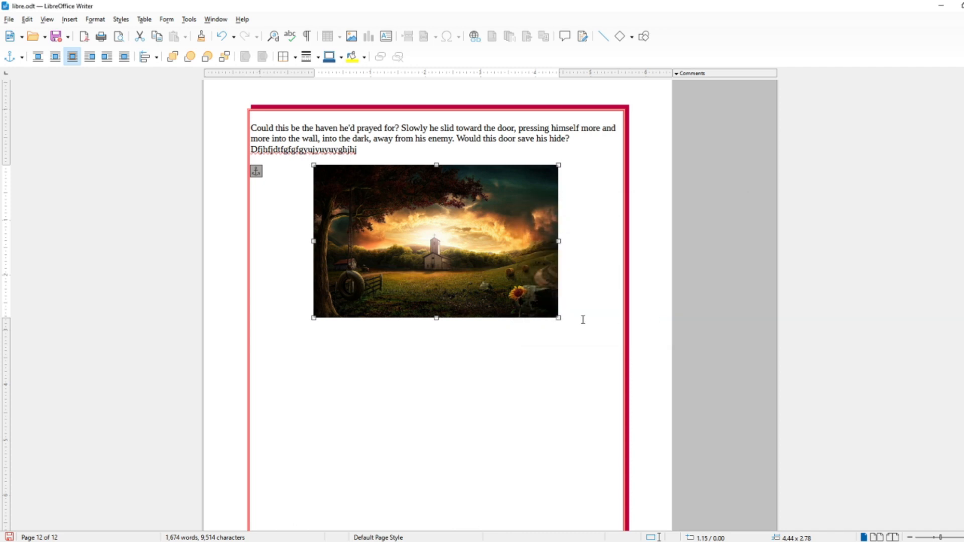
- Open the image's properties and check its name, text alternative and description
{"action": "left_click", "coordinate": [95, 20]}
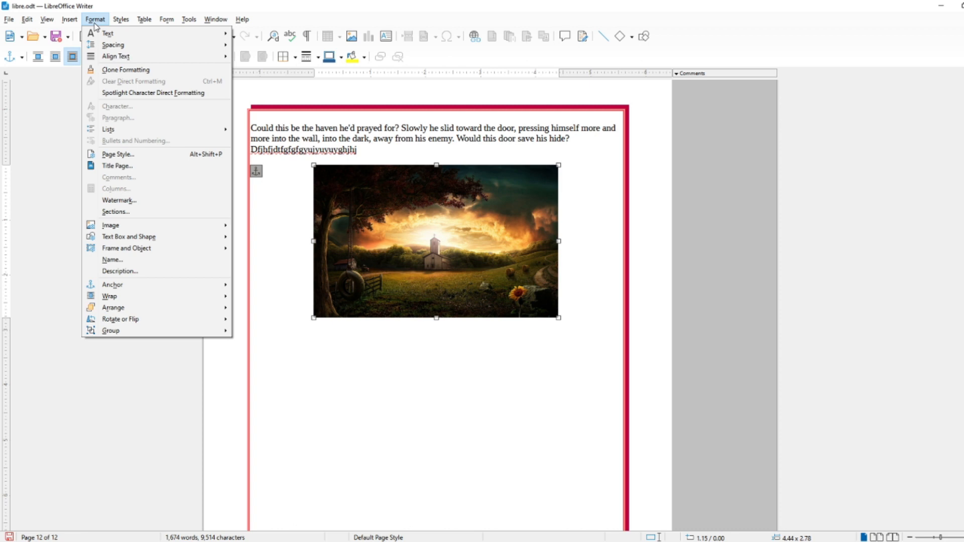
{"action": "mouse_move", "coordinate": [211, 225]}
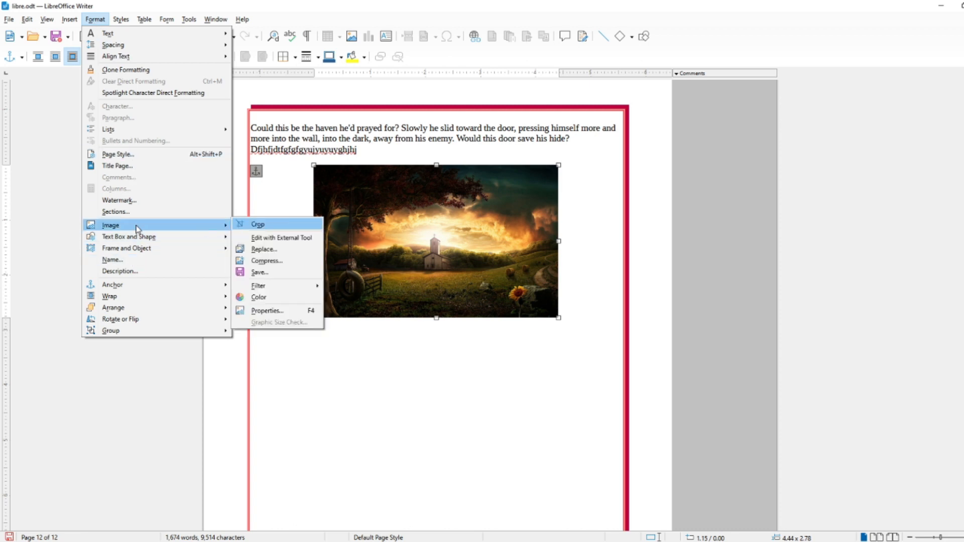
{"action": "left_click", "coordinate": [266, 311]}
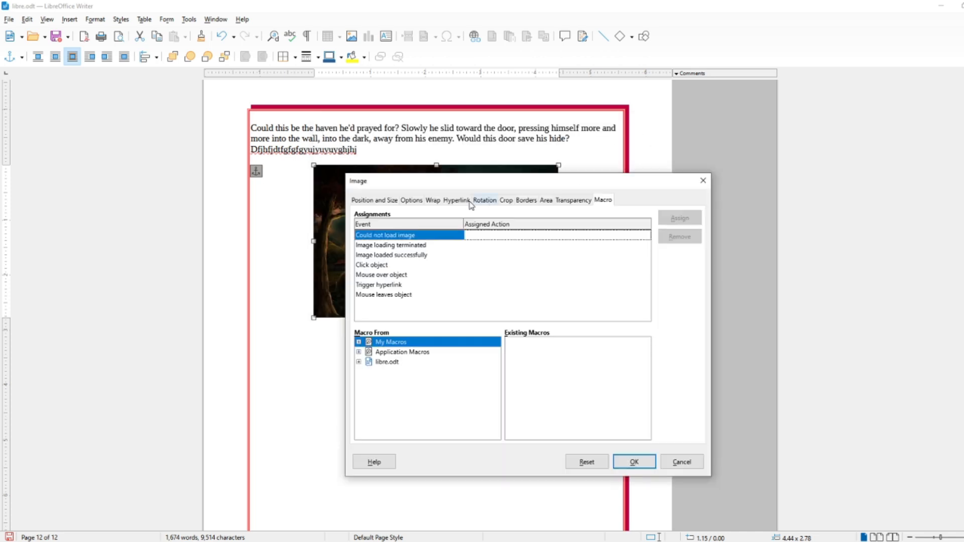
{"action": "left_click", "coordinate": [385, 204]}
{"action": "left_click", "coordinate": [421, 202]}
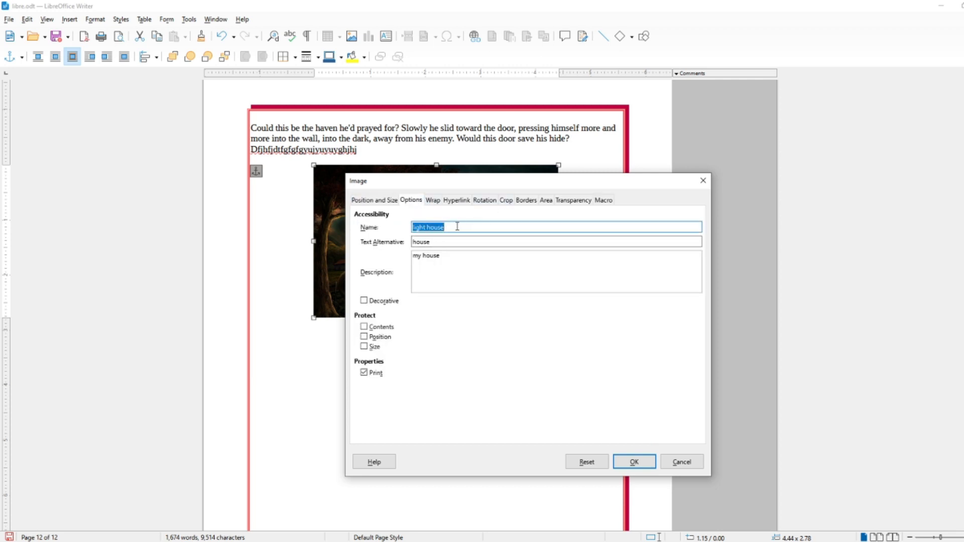
{"action": "left_click_drag", "start_coordinate": [454, 241], "coordinate": [412, 242]}
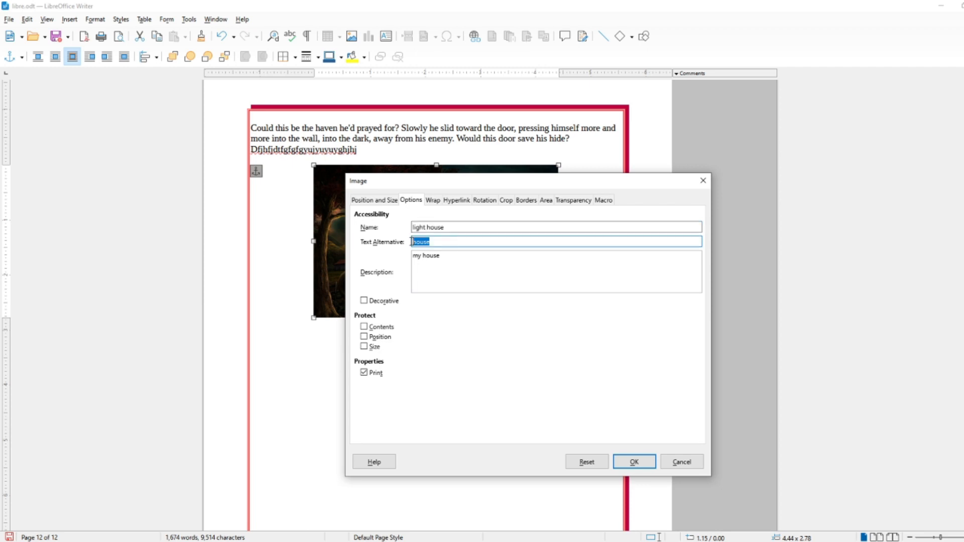
{"action": "left_click_drag", "start_coordinate": [466, 261], "coordinate": [414, 257]}
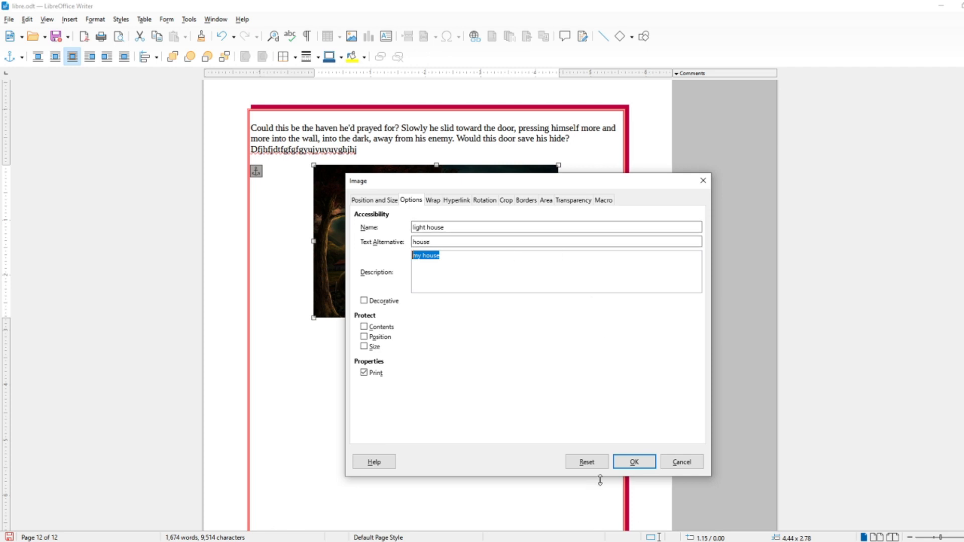
- Close the image properties, anchor the image to paragraph, and move it up to page 11, directly below the "What Is computer?" frame
{"action": "left_click", "coordinate": [634, 462]}
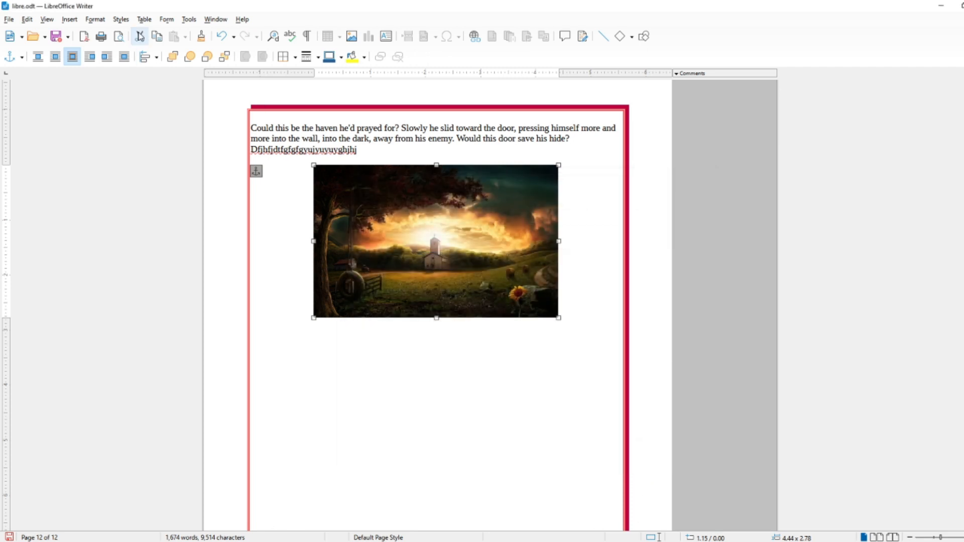
{"action": "left_click", "coordinate": [96, 20]}
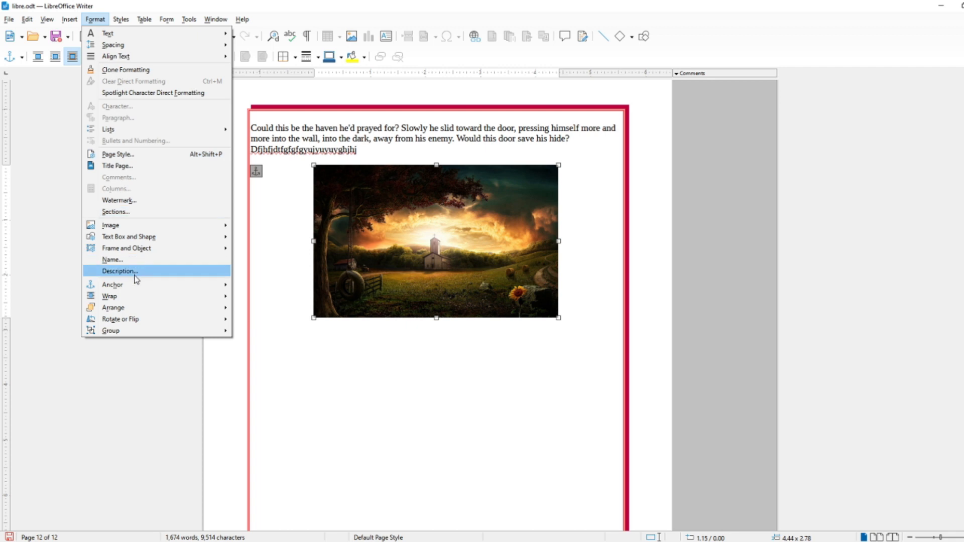
{"action": "mouse_move", "coordinate": [135, 288]}
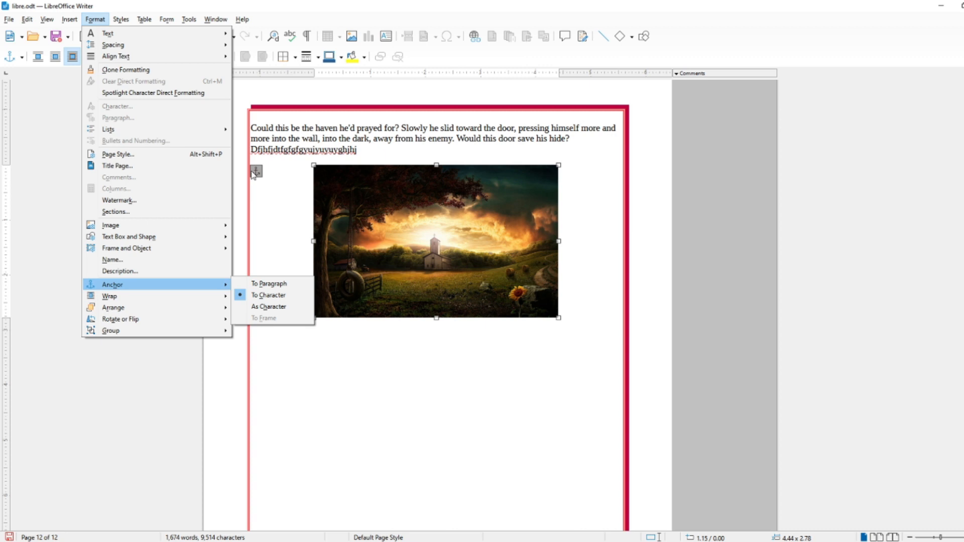
{"action": "left_click", "coordinate": [281, 284]}
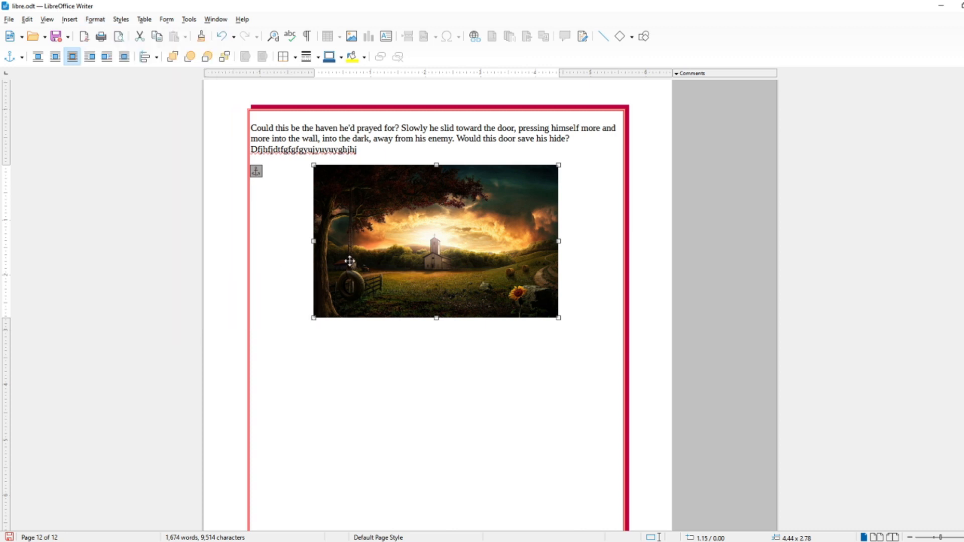
{"action": "left_click_drag", "start_coordinate": [379, 243], "coordinate": [350, 210]}
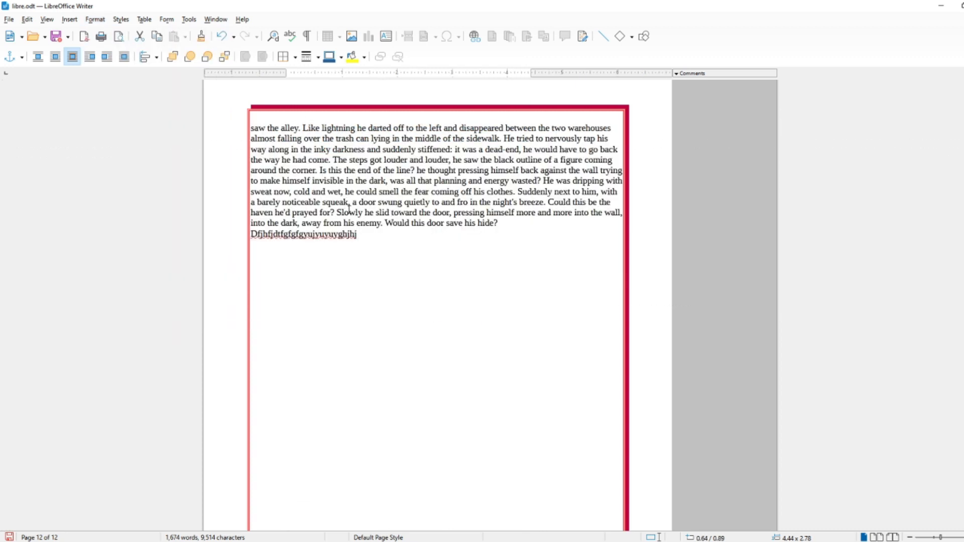
{"action": "scroll", "coordinate": [350, 210], "scroll_direction": "up", "scroll_amount": 10}
{"action": "left_click_drag", "start_coordinate": [352, 245], "coordinate": [333, 224]}
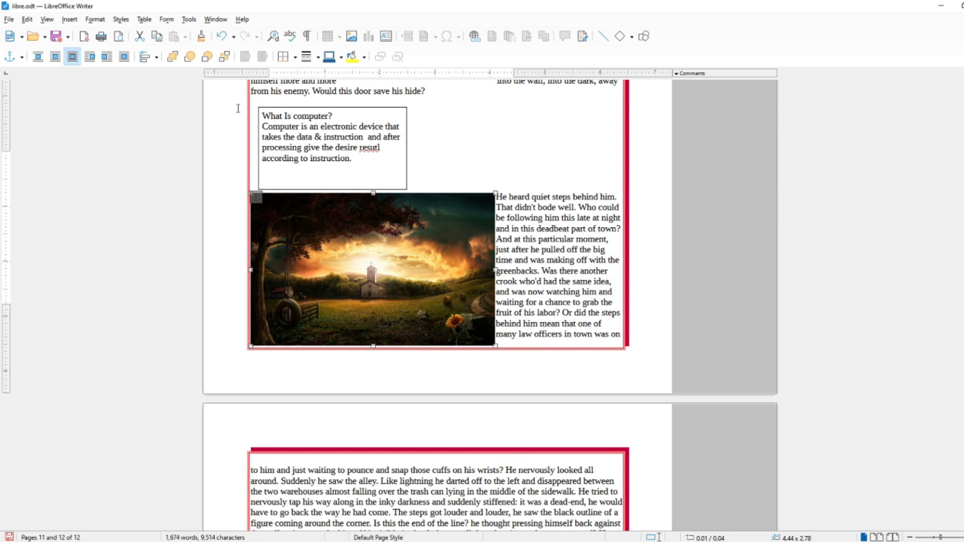
- Change the landscape image's anchor to As Character
{"action": "left_click", "coordinate": [95, 20]}
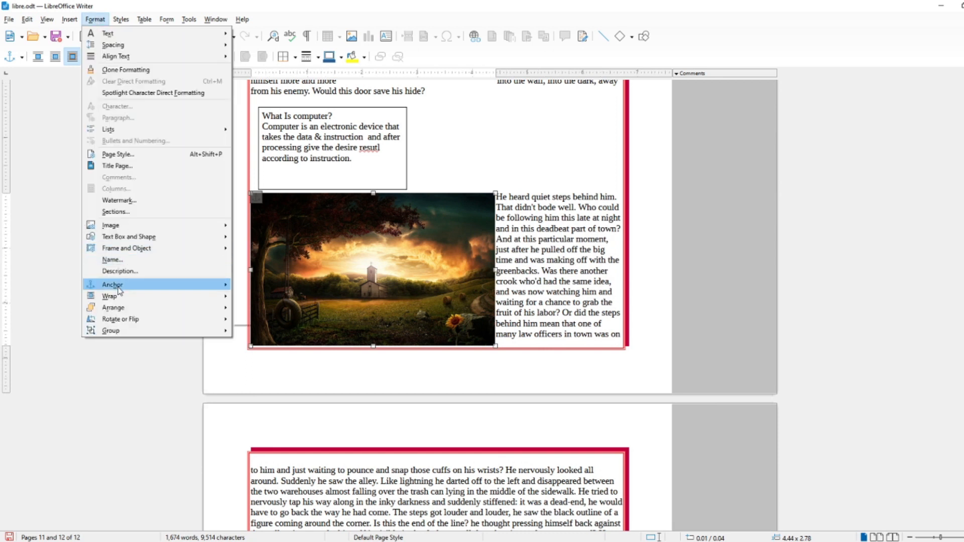
{"action": "mouse_move", "coordinate": [211, 285]}
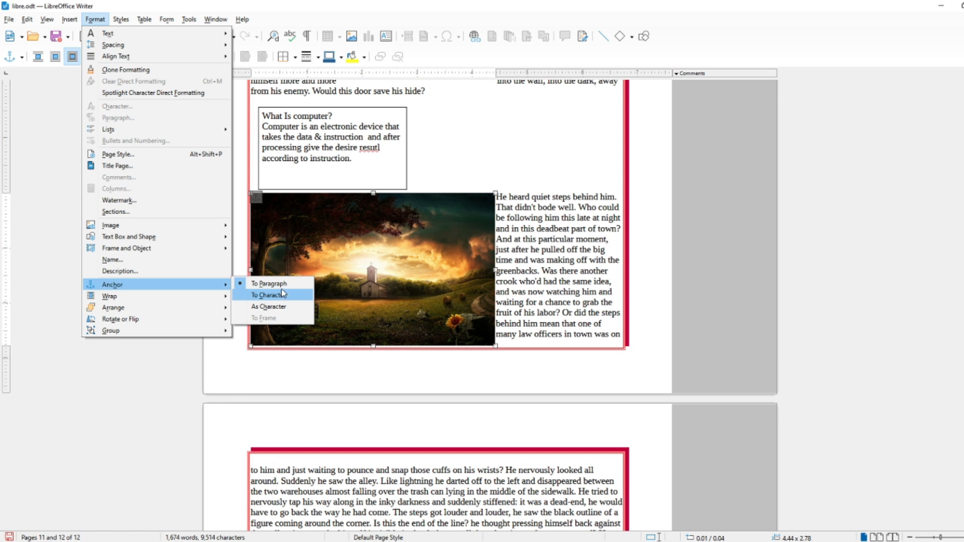
{"action": "left_click", "coordinate": [281, 295]}
{"action": "left_click_drag", "start_coordinate": [415, 326], "coordinate": [431, 339]}
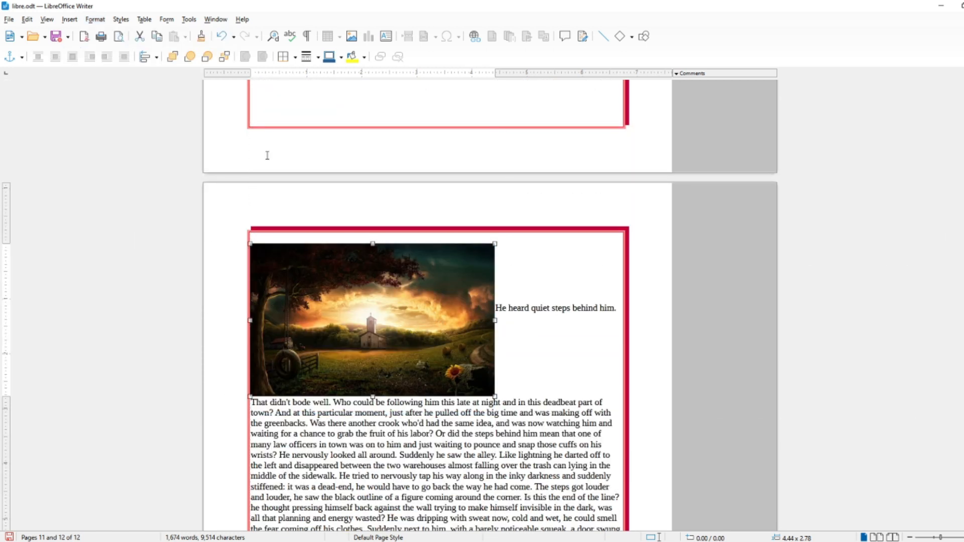
- Anchor the image to paragraph again and reposition it within the page 11 text, at about 2.26 / 0.89 inches
{"action": "left_click", "coordinate": [95, 19]}
{"action": "mouse_move", "coordinate": [190, 290]}
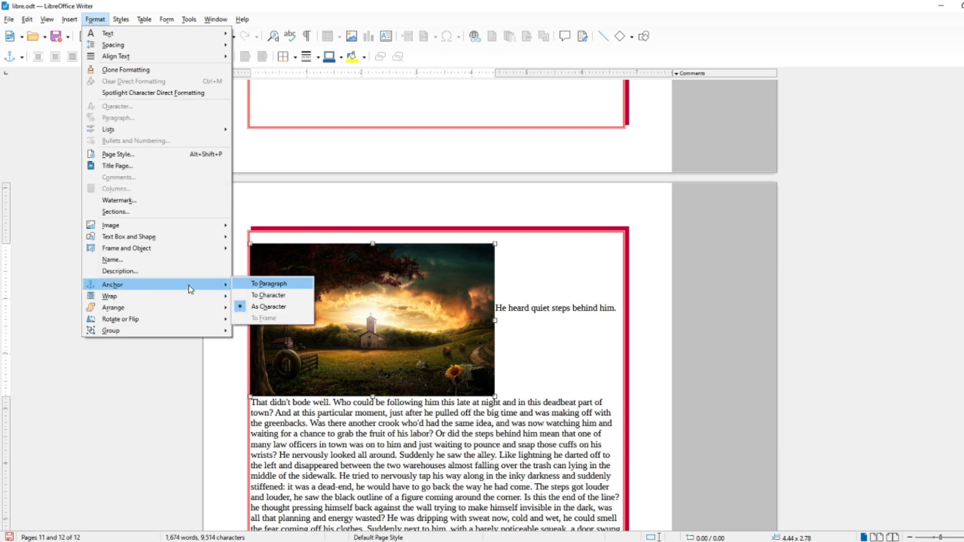
{"action": "left_click", "coordinate": [269, 285]}
{"action": "left_click_drag", "start_coordinate": [312, 248], "coordinate": [352, 377]}
{"action": "scroll", "coordinate": [350, 375], "scroll_direction": "down", "scroll_amount": 5}
{"action": "left_click_drag", "start_coordinate": [373, 274], "coordinate": [348, 407]}
{"action": "scroll", "coordinate": [374, 411], "scroll_direction": "down", "scroll_amount": 4}
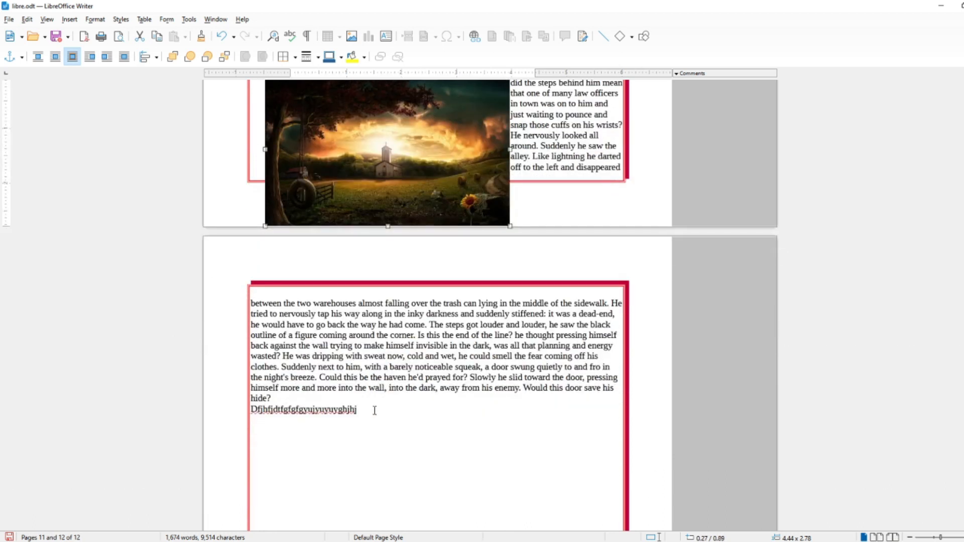
{"action": "left_click_drag", "start_coordinate": [345, 170], "coordinate": [336, 420]}
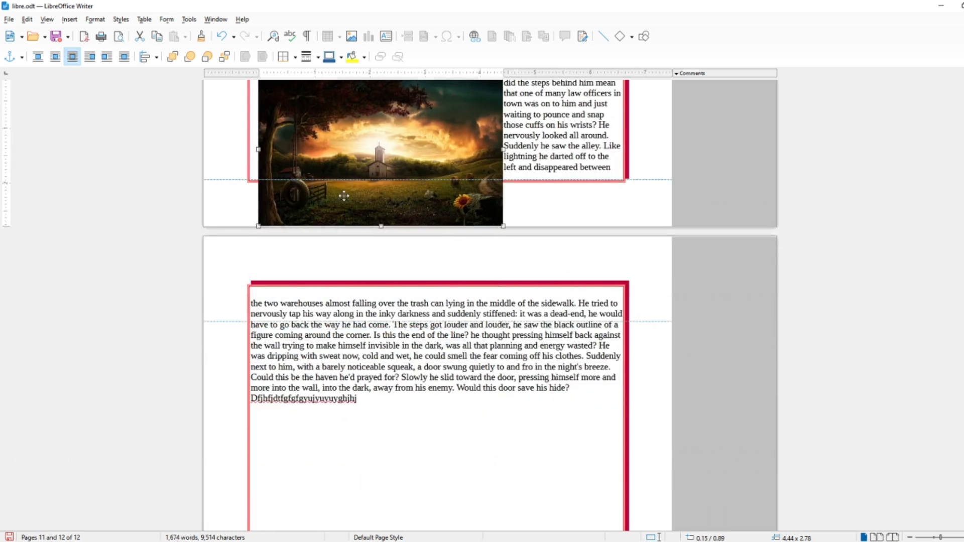
{"action": "scroll", "coordinate": [344, 195], "scroll_direction": "up", "scroll_amount": 5}
{"action": "left_click_drag", "start_coordinate": [269, 281], "coordinate": [377, 452]}
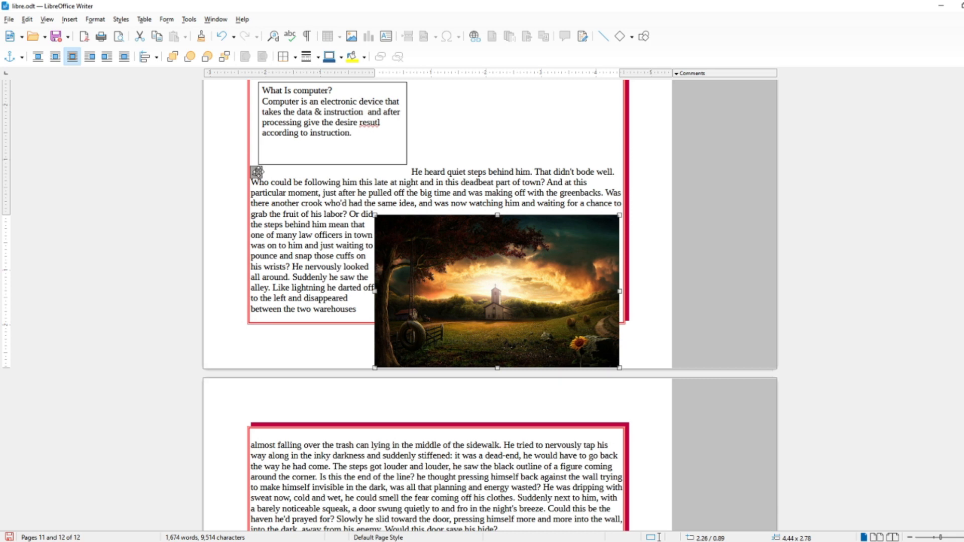
- Anchor the image to character and move it up against the "What Is computer?" frame, at about 0.78 / 0.04 inches
{"action": "left_click", "coordinate": [95, 19]}
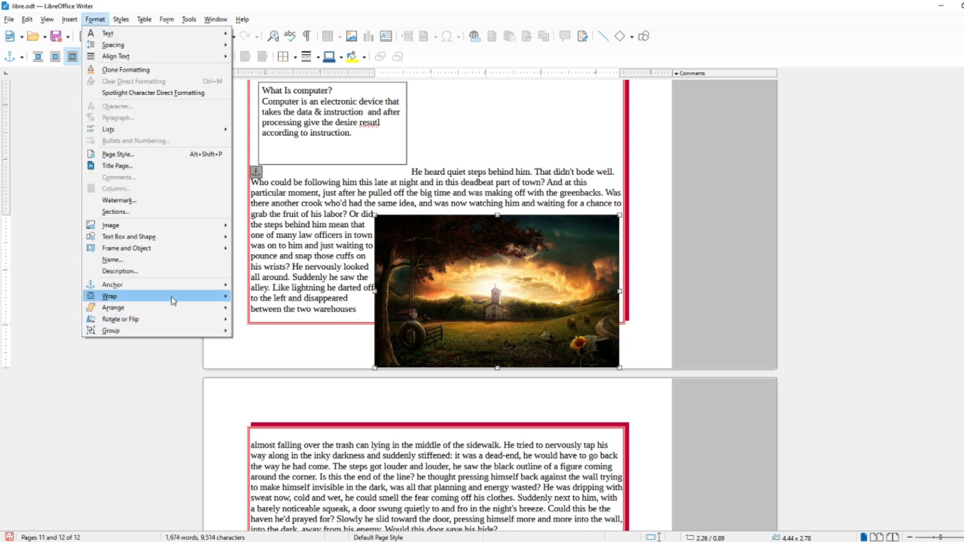
{"action": "mouse_move", "coordinate": [223, 284]}
{"action": "left_click", "coordinate": [269, 296]}
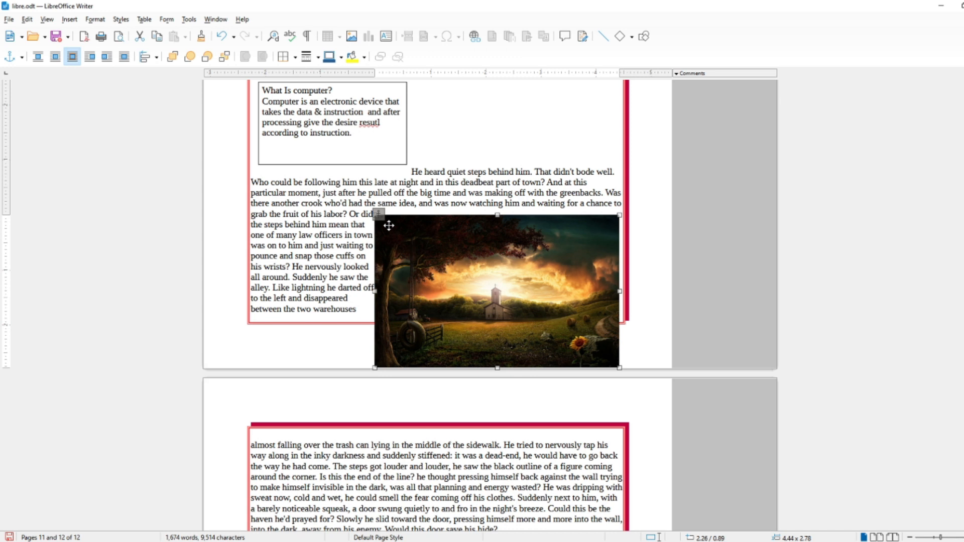
{"action": "scroll", "coordinate": [357, 322], "scroll_direction": "down", "scroll_amount": 10}
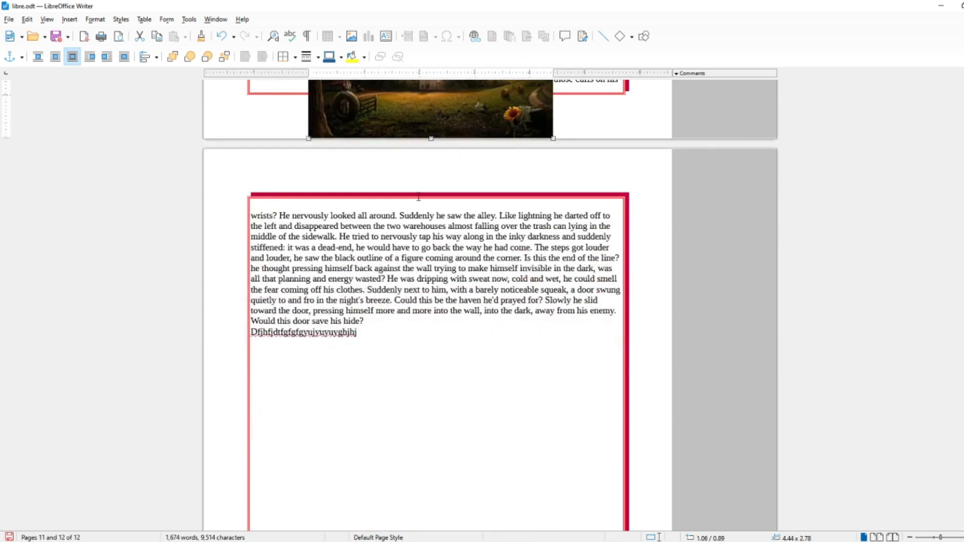
{"action": "scroll", "coordinate": [418, 196], "scroll_direction": "up", "scroll_amount": 4}
{"action": "left_click_drag", "start_coordinate": [426, 152], "coordinate": [412, 86]}
{"action": "scroll", "coordinate": [414, 86], "scroll_direction": "up", "scroll_amount": 3}
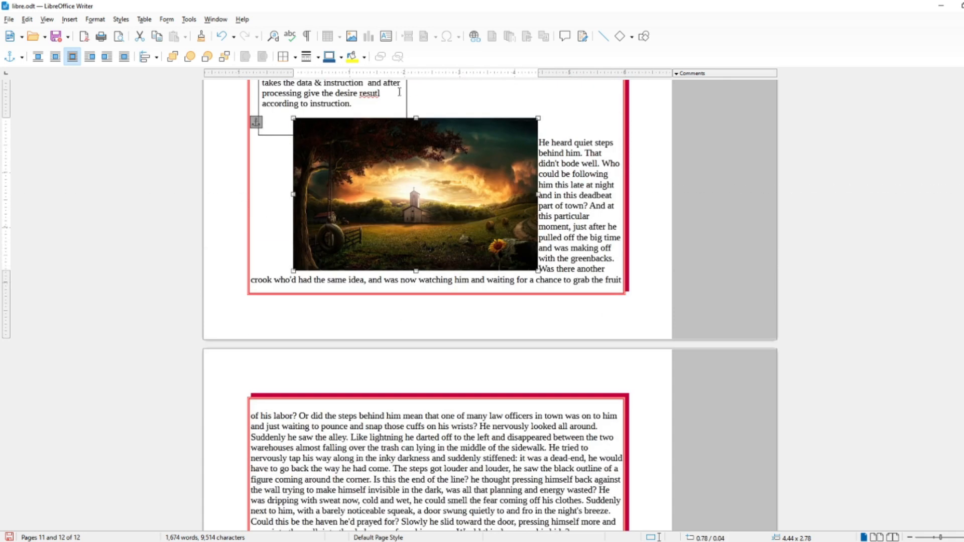
{"action": "left_click", "coordinate": [95, 19]}
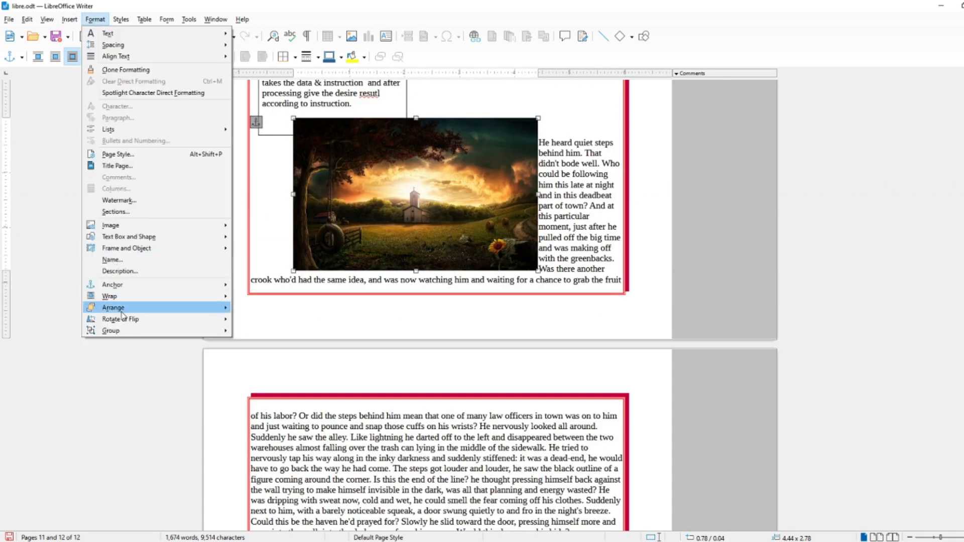
{"action": "mouse_move", "coordinate": [123, 313]}
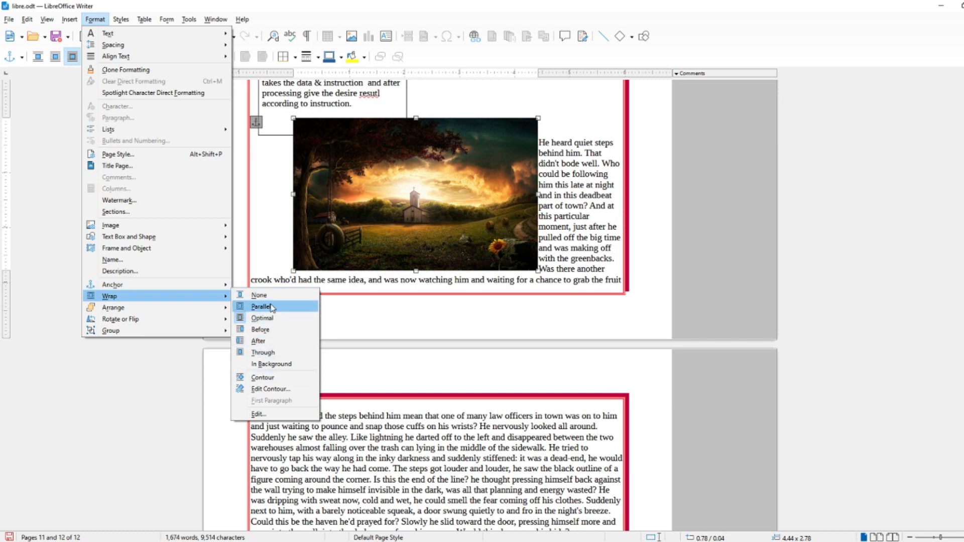
{"action": "left_click", "coordinate": [447, 239]}
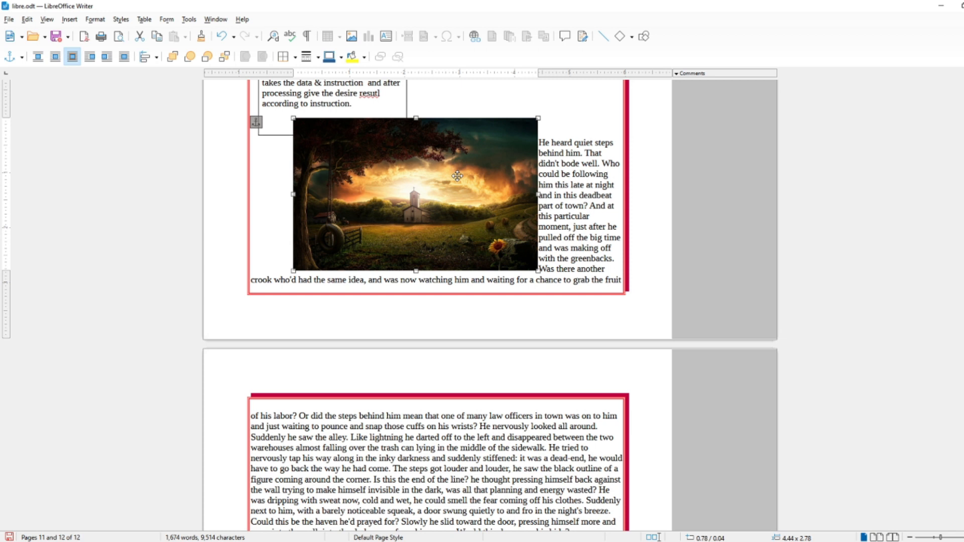
- Remove the image from below the text frame and paste it after the large-print line "Would this door save his hide?" on page 11
{"action": "key", "text": "Delete"}
{"action": "scroll", "coordinate": [424, 187], "scroll_direction": "down", "scroll_amount": 4}
{"action": "scroll", "coordinate": [355, 359], "scroll_direction": "up", "scroll_amount": 3}
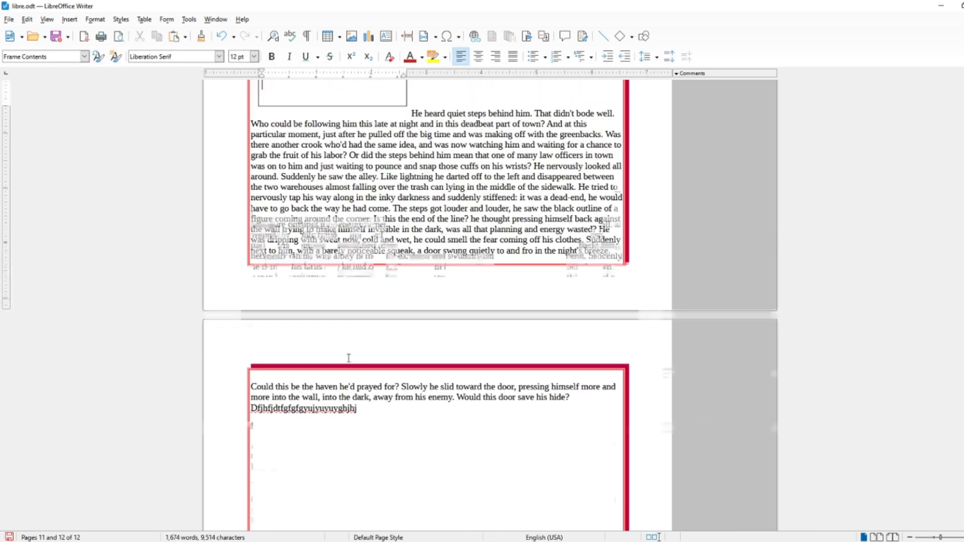
{"action": "scroll", "coordinate": [348, 358], "scroll_direction": "up", "scroll_amount": 5}
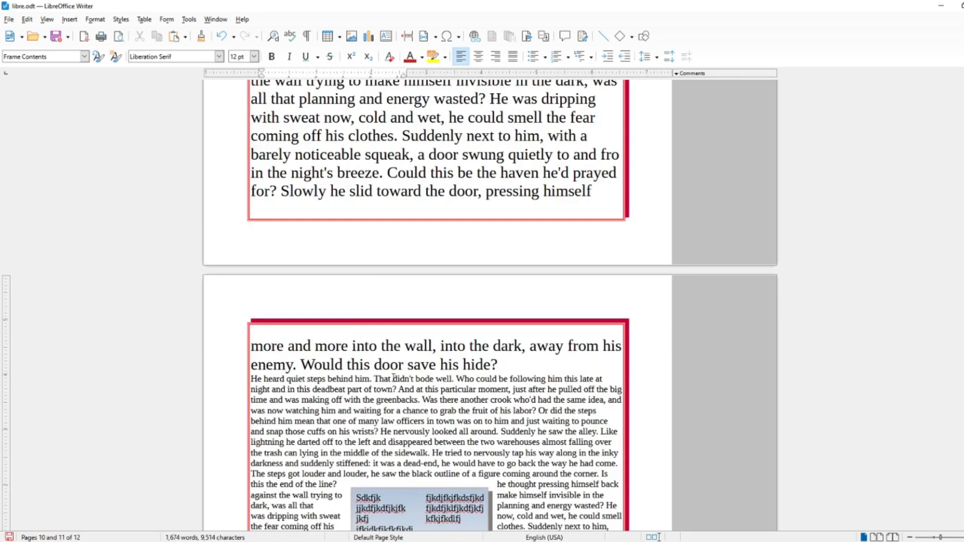
{"action": "left_click", "coordinate": [521, 364]}
{"action": "key", "text": "ctrl+v"}
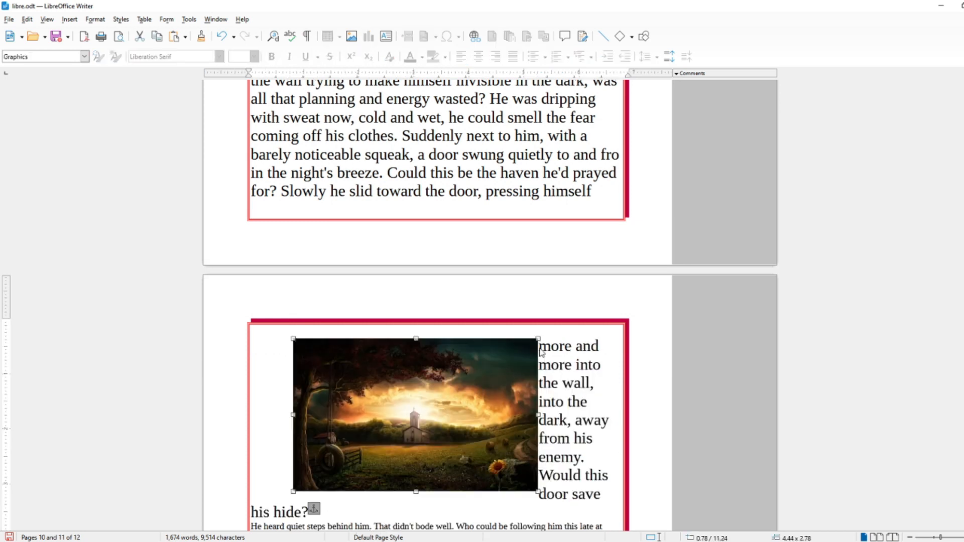
- Place the image below the "What Is computer?" frame at a reduced size of about 2.51 x 1.57 inches
{"action": "key", "text": "Delete"}
{"action": "scroll", "coordinate": [431, 404], "scroll_direction": "down", "scroll_amount": 3}
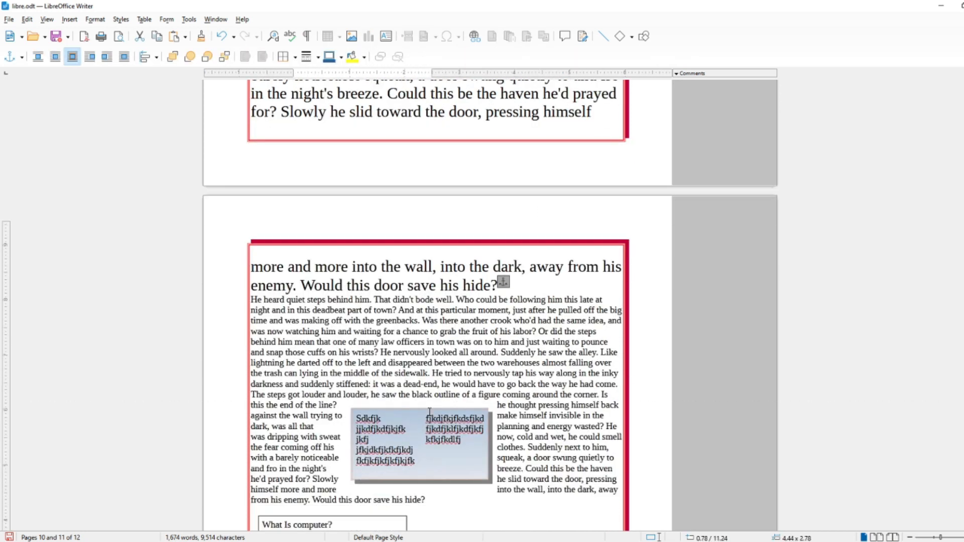
{"action": "scroll", "coordinate": [431, 405], "scroll_direction": "up", "scroll_amount": 10}
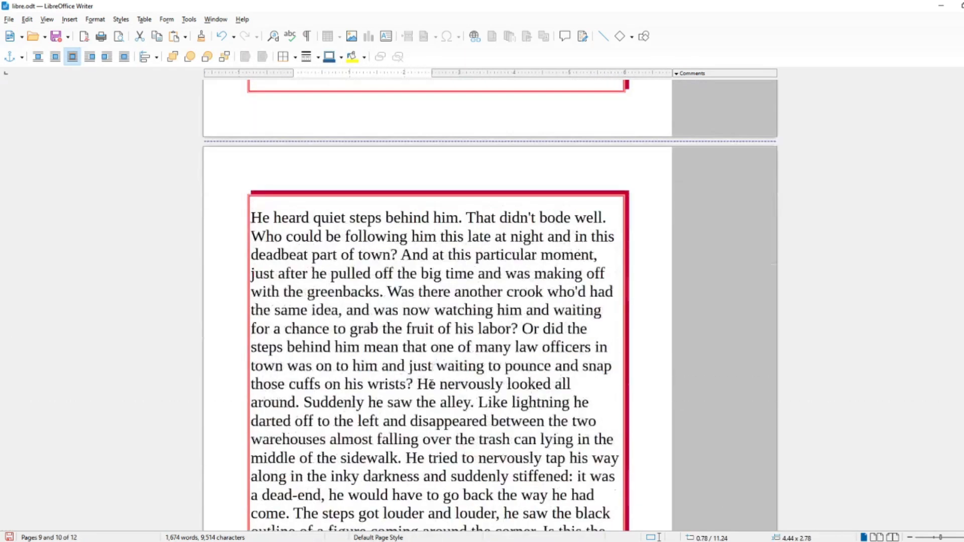
{"action": "scroll", "coordinate": [429, 370], "scroll_direction": "down", "scroll_amount": 1}
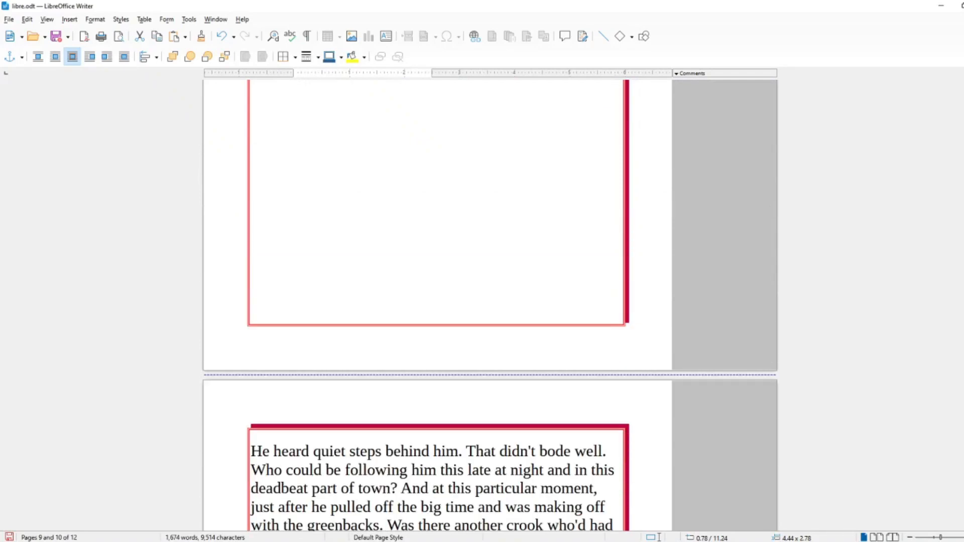
{"action": "scroll", "coordinate": [441, 302], "scroll_direction": "down", "scroll_amount": 20}
{"action": "left_click_drag", "start_coordinate": [402, 289], "coordinate": [397, 183]}
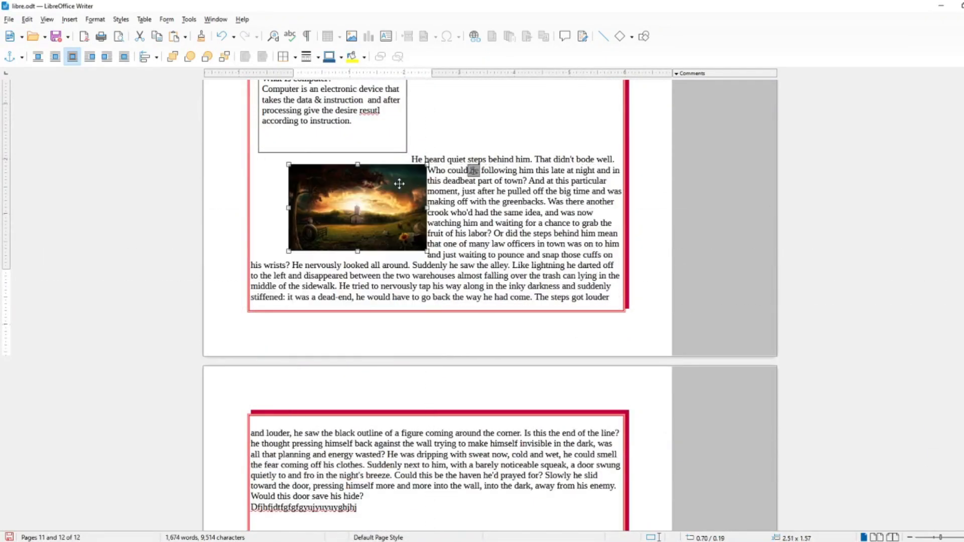
- Set the image's text wrap to Parallel and move it sideways into the paragraph, to about 1.58 / 0.19 inches
{"action": "left_click", "coordinate": [95, 19]}
{"action": "mouse_move", "coordinate": [219, 302]}
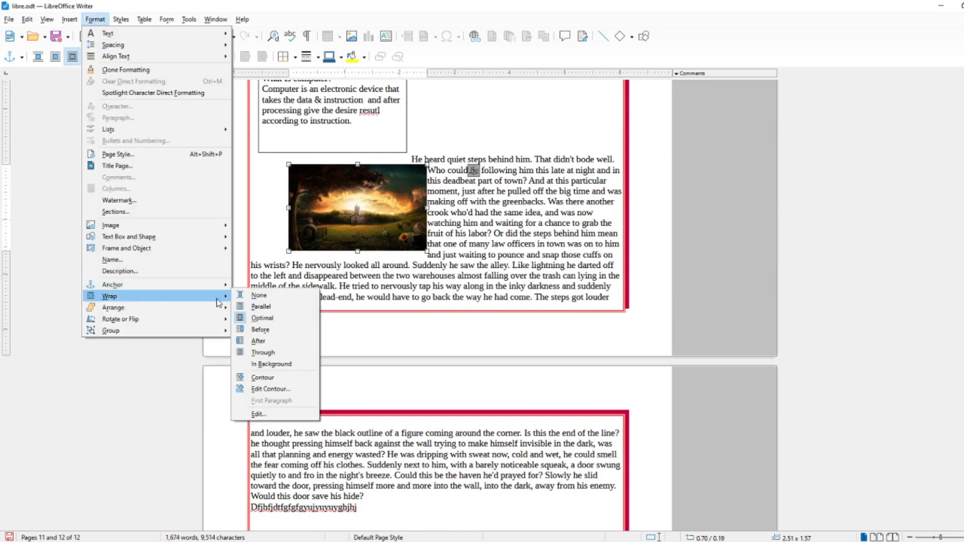
{"action": "left_click", "coordinate": [264, 307]}
{"action": "left_click_drag", "start_coordinate": [384, 198], "coordinate": [433, 198]}
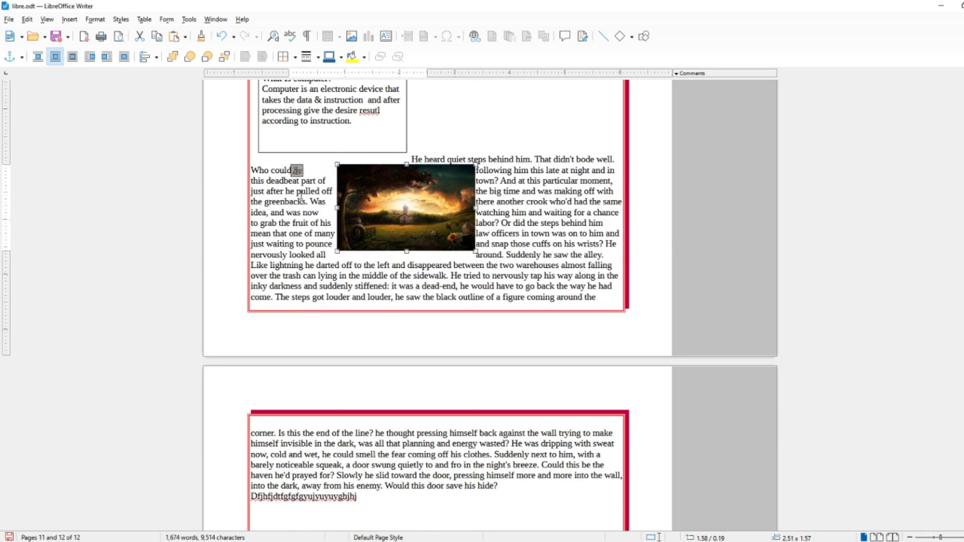
- Set the image's text wrap to Optimal and move it back toward the left margin, to about 1.20 / 0.08 inches
{"action": "left_click", "coordinate": [102, 18]}
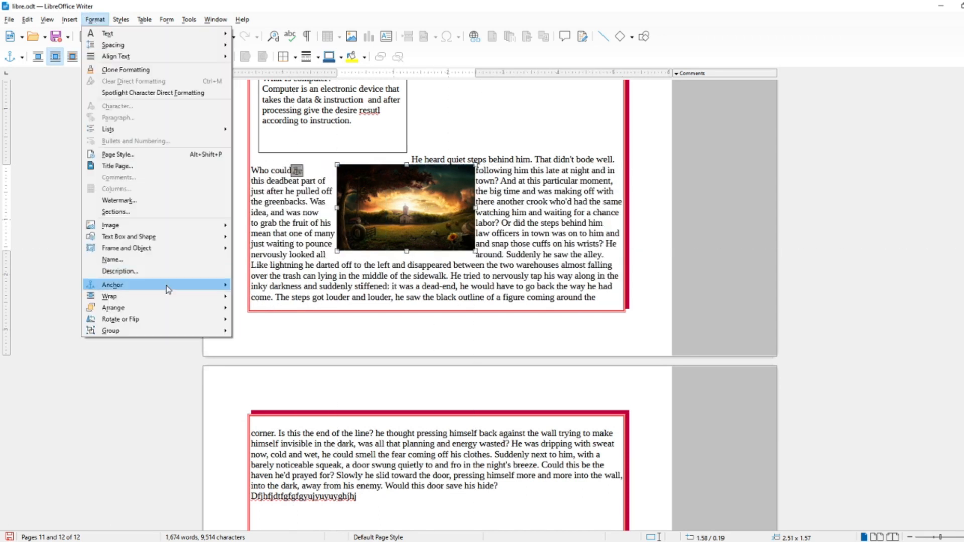
{"action": "mouse_move", "coordinate": [174, 295]}
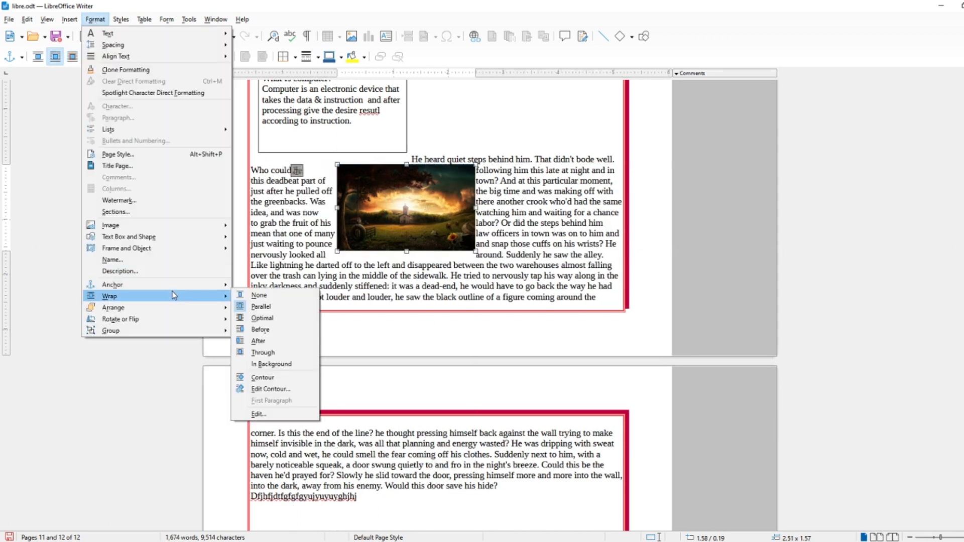
{"action": "left_click", "coordinate": [274, 319]}
{"action": "left_click_drag", "start_coordinate": [454, 228], "coordinate": [388, 208]}
- Wrap the text before the image, and switch the image's wrap to After
{"action": "left_click", "coordinate": [95, 19]}
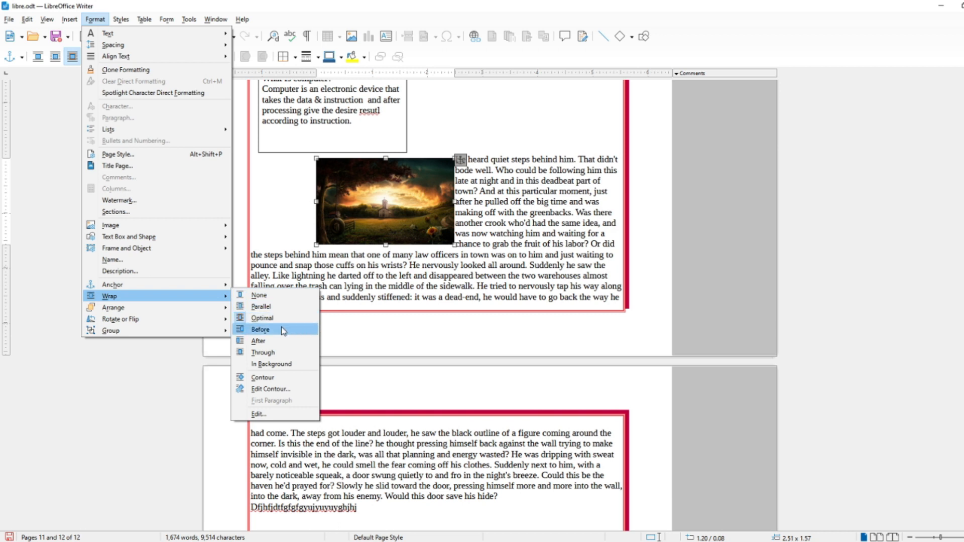
{"action": "left_click", "coordinate": [283, 331]}
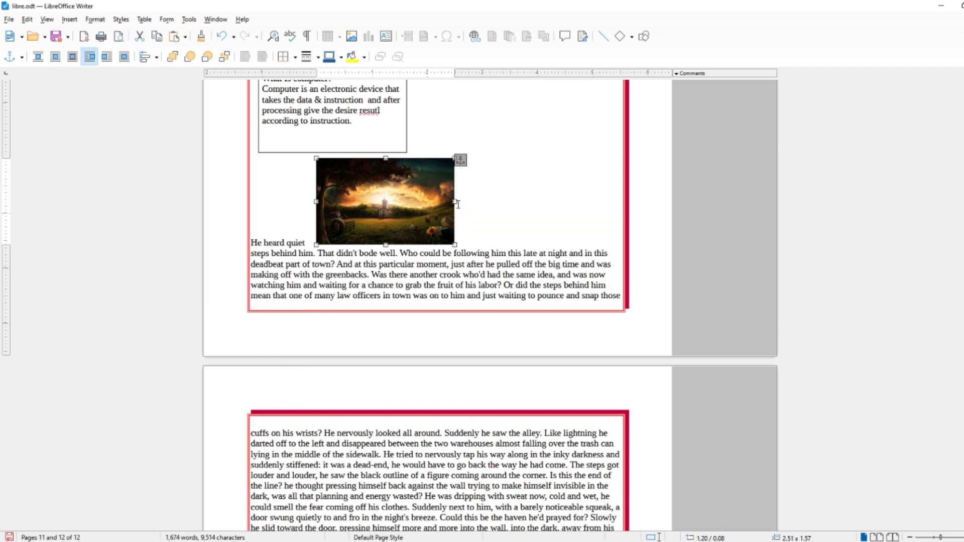
{"action": "left_click", "coordinate": [92, 22]}
{"action": "mouse_move", "coordinate": [152, 300]}
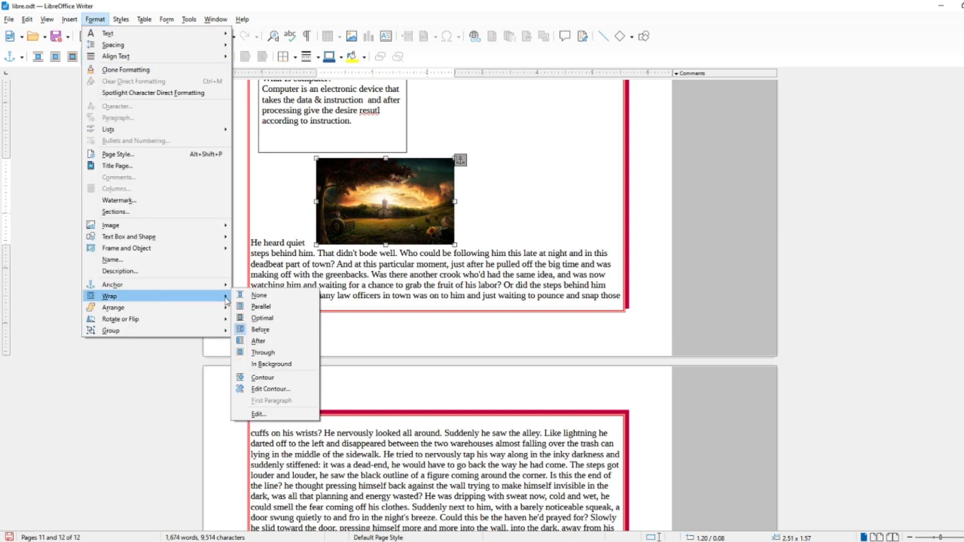
{"action": "left_click", "coordinate": [282, 341]}
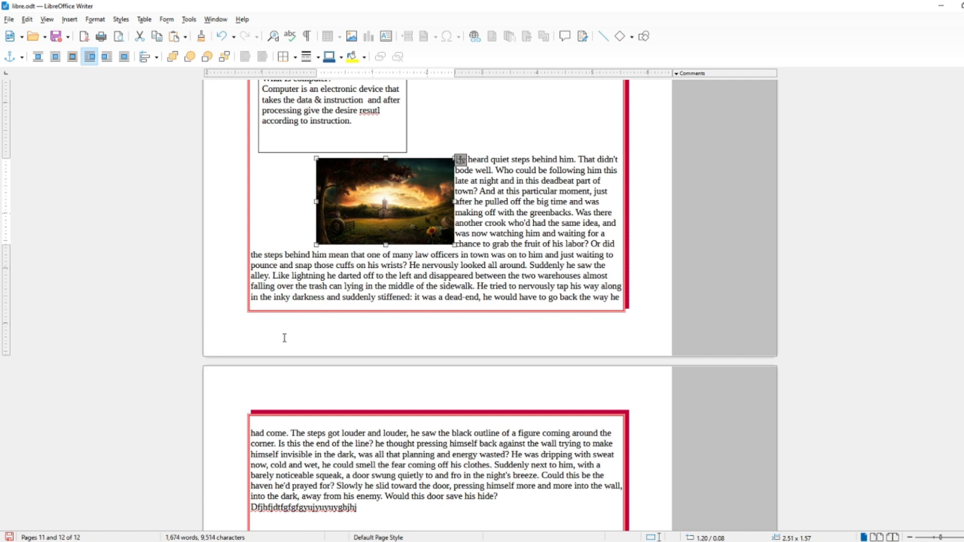
- Set the image's text wrap to Through and move it over the paragraph, to about 1.59 / 0.39 inches
{"action": "left_click", "coordinate": [89, 18]}
{"action": "mouse_move", "coordinate": [185, 303]}
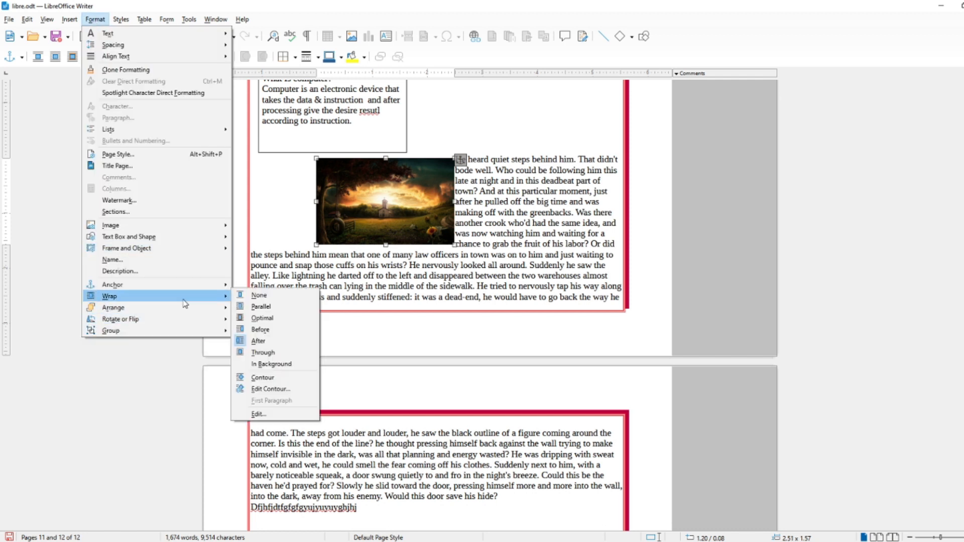
{"action": "left_click", "coordinate": [263, 353]}
{"action": "left_click_drag", "start_coordinate": [370, 226], "coordinate": [394, 249]}
{"action": "left_click_drag", "start_coordinate": [395, 249], "coordinate": [397, 221]}
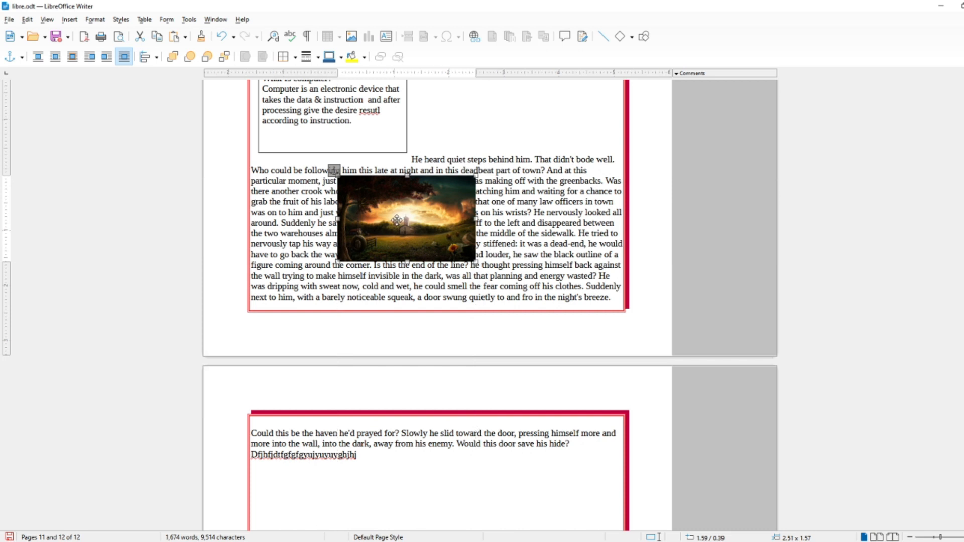
- Set the image's area transparency to 57% in its properties
{"action": "left_click", "coordinate": [94, 20]}
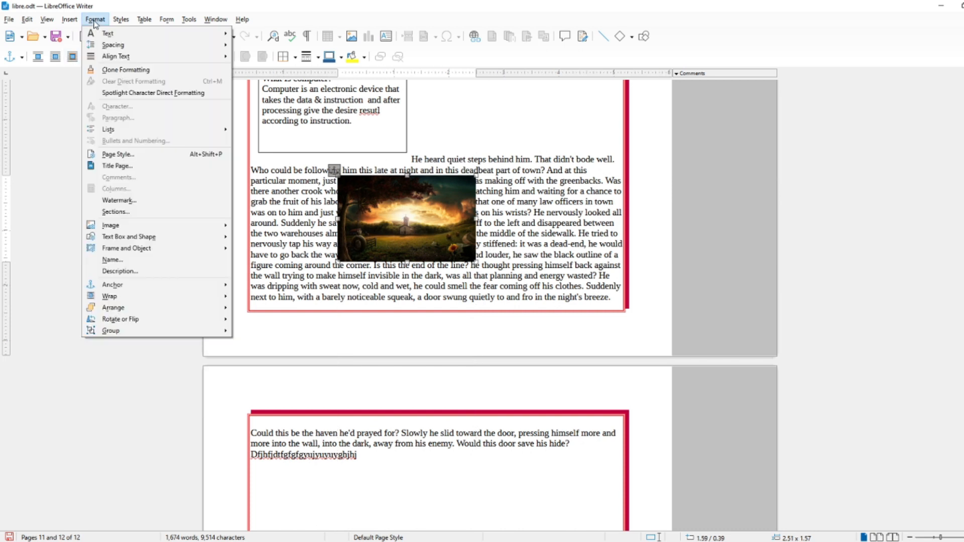
{"action": "mouse_move", "coordinate": [182, 228]}
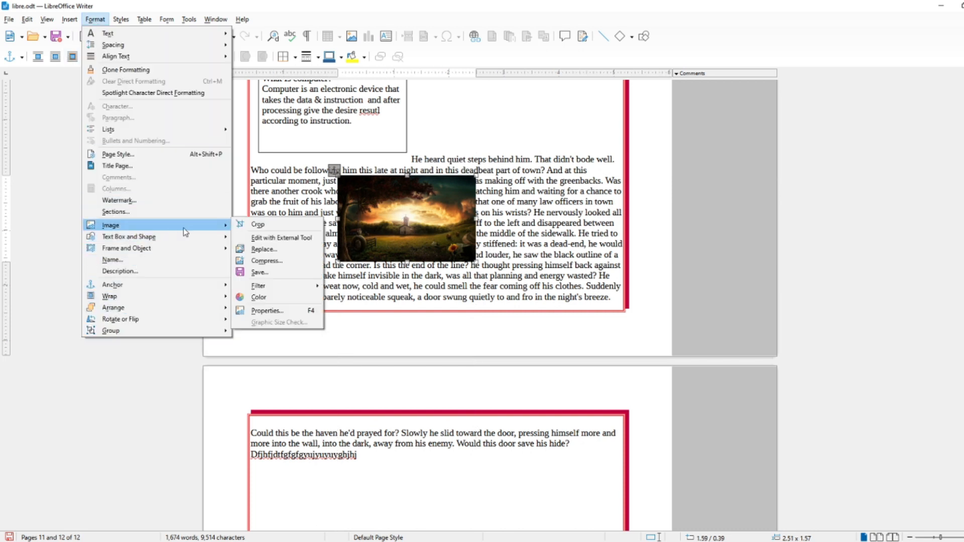
{"action": "left_click", "coordinate": [258, 312]}
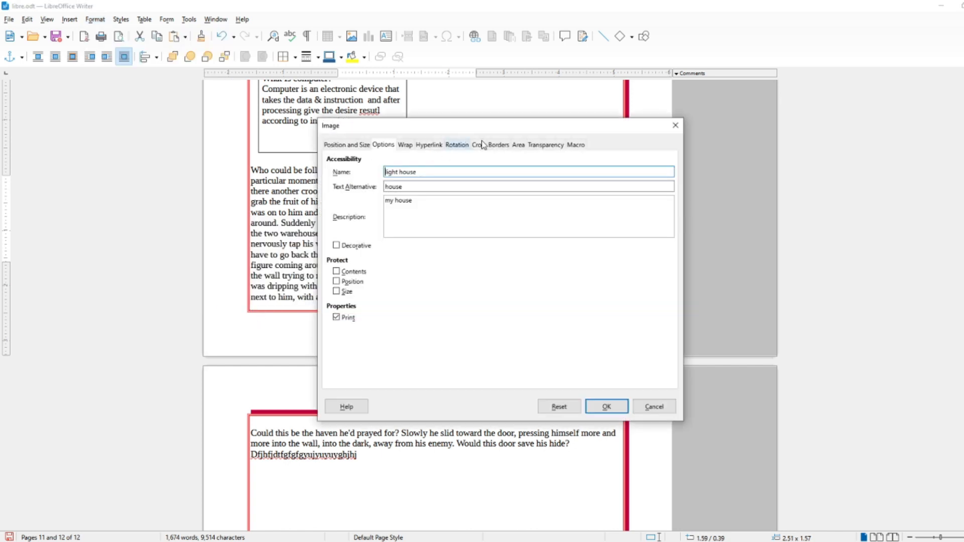
{"action": "left_click", "coordinate": [546, 144]}
{"action": "left_click", "coordinate": [370, 184]}
{"action": "left_click", "coordinate": [454, 181]}
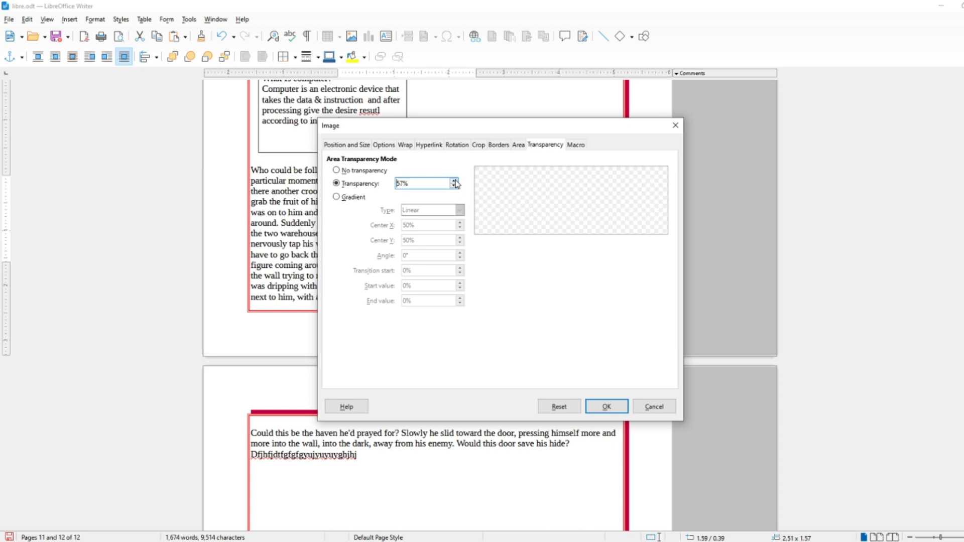
{"action": "left_click", "coordinate": [606, 407]}
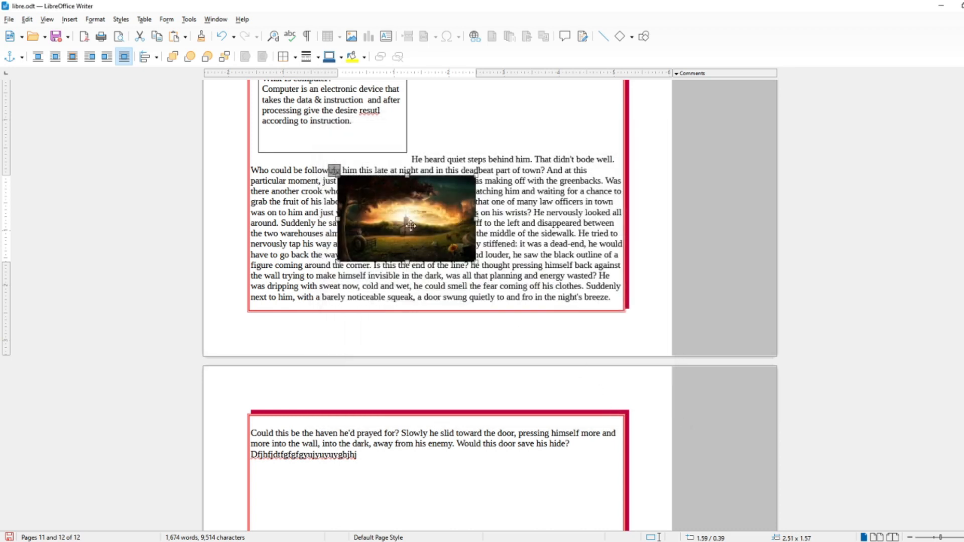
- Enlarge the image to about 3.79 x 2.37 inches and place it over the paragraph at about 1.40 / 0.04 inches
{"action": "left_click_drag", "start_coordinate": [410, 220], "coordinate": [397, 227]}
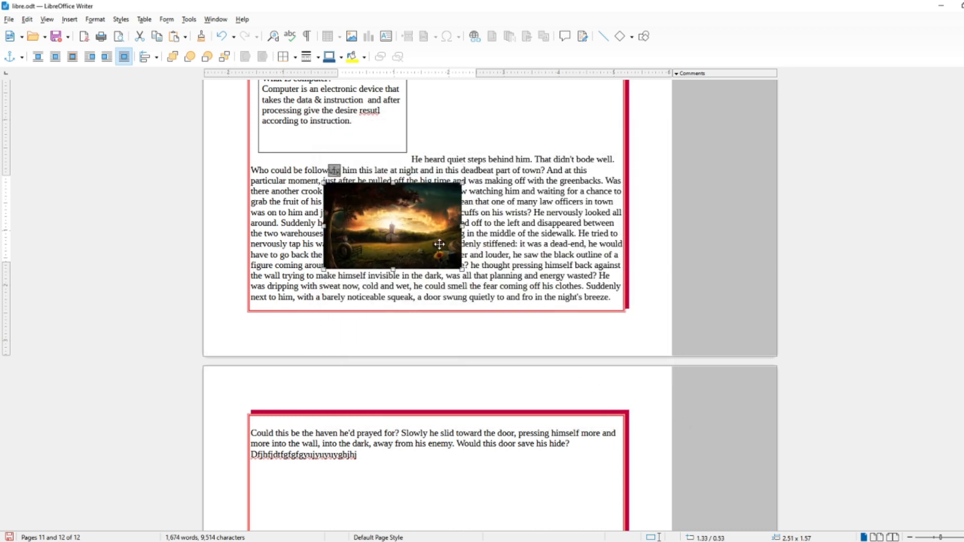
{"action": "left_click_drag", "start_coordinate": [462, 269], "coordinate": [463, 271]}
{"action": "left_click_drag", "start_coordinate": [476, 253], "coordinate": [479, 226]}
- Set the image's area transparency to 80% in its properties
{"action": "left_click", "coordinate": [97, 20]}
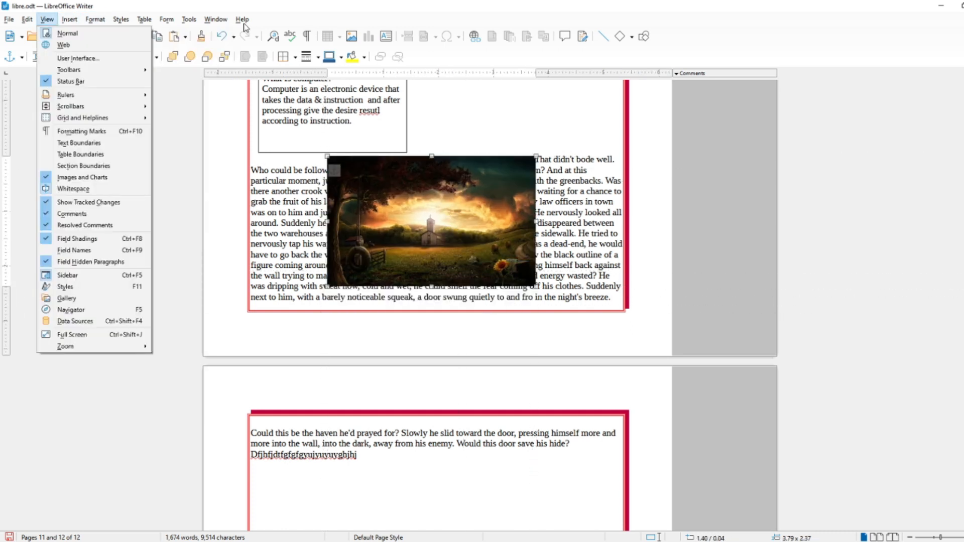
{"action": "mouse_move", "coordinate": [96, 20]}
{"action": "mouse_move", "coordinate": [159, 226]}
{"action": "left_click", "coordinate": [290, 312]}
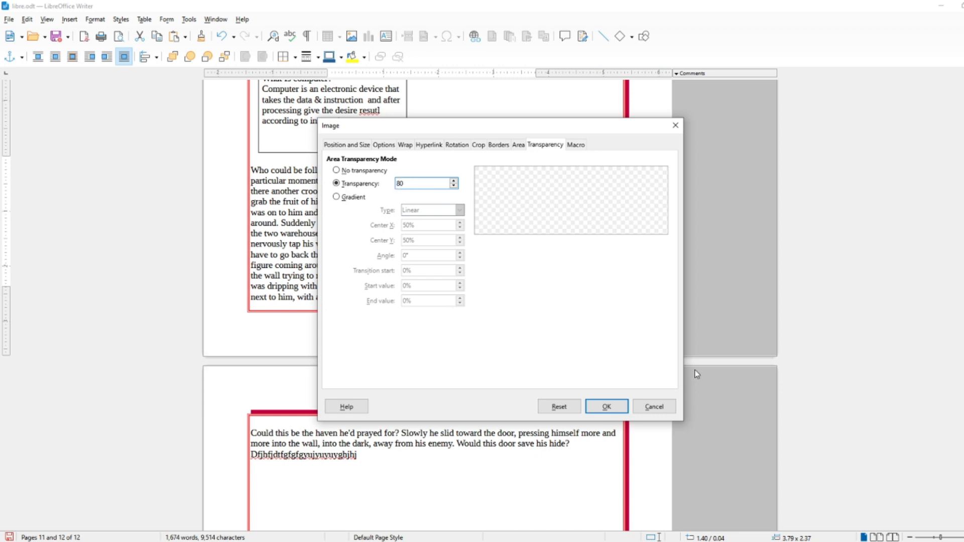
{"action": "left_click", "coordinate": [607, 407]}
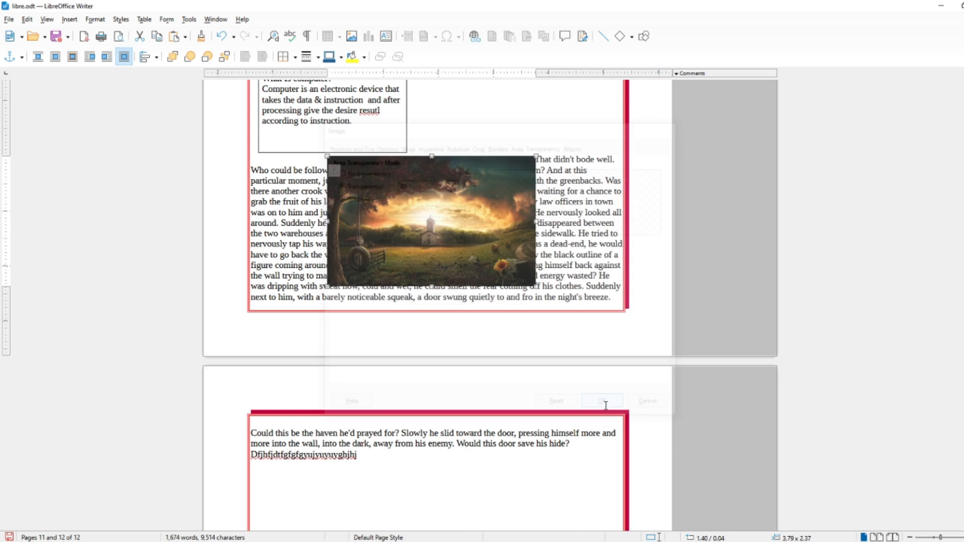
- Move the image within the paragraph to about 1.10 / 0.37 inches and set its wrap to In Background
{"action": "mouse_move", "coordinate": [456, 232]}
{"action": "left_mouse_down"}
{"action": "mouse_move", "coordinate": [497, 246]}
{"action": "mouse_move", "coordinate": [449, 220]}
{"action": "left_mouse_up"}
{"action": "scroll", "coordinate": [464, 213], "scroll_direction": "down", "scroll_amount": 2}
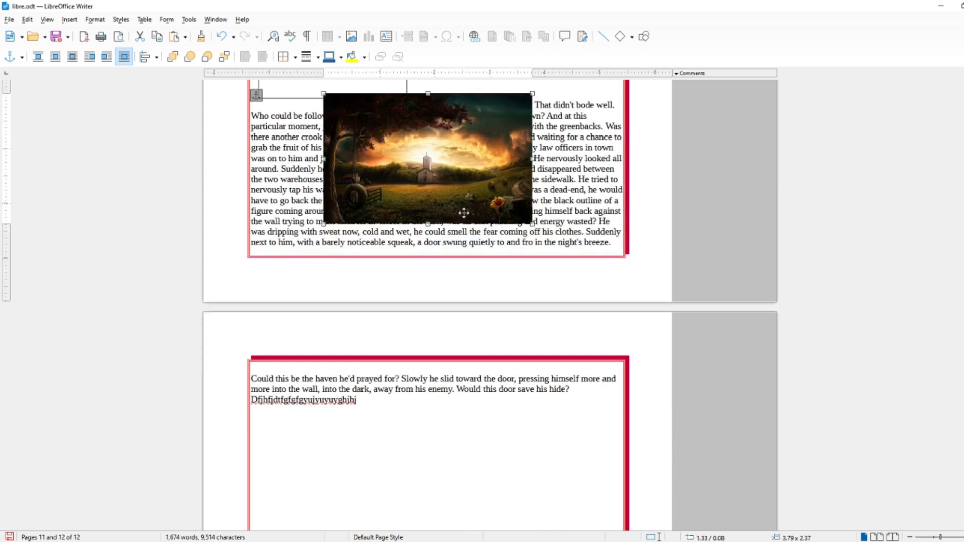
{"action": "left_click_drag", "start_coordinate": [465, 172], "coordinate": [453, 197]}
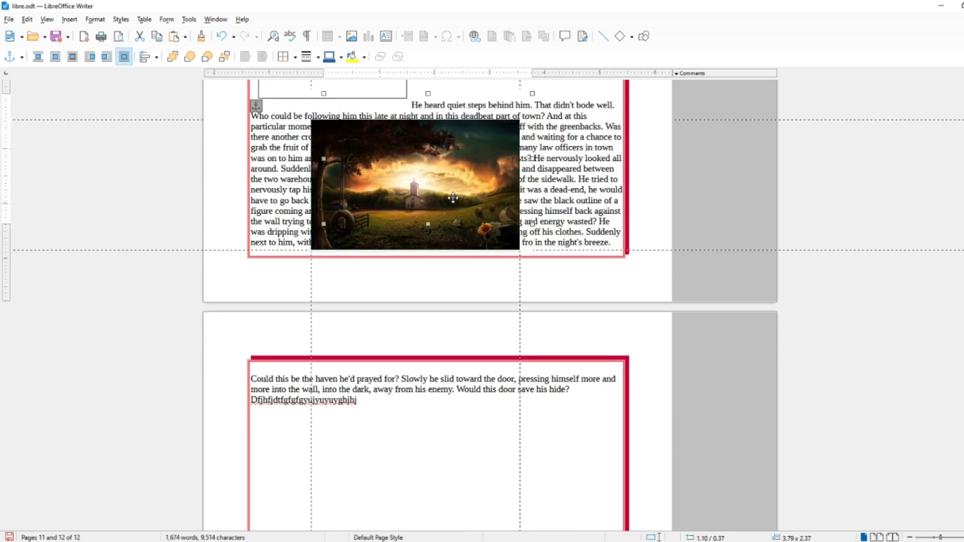
{"action": "left_click", "coordinate": [95, 19]}
{"action": "mouse_move", "coordinate": [126, 297]}
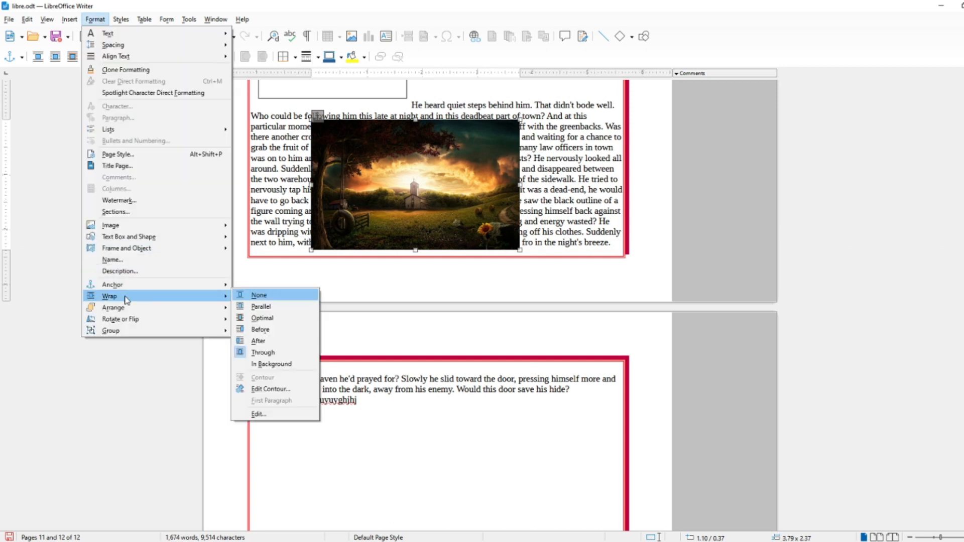
{"action": "left_click", "coordinate": [275, 364]}
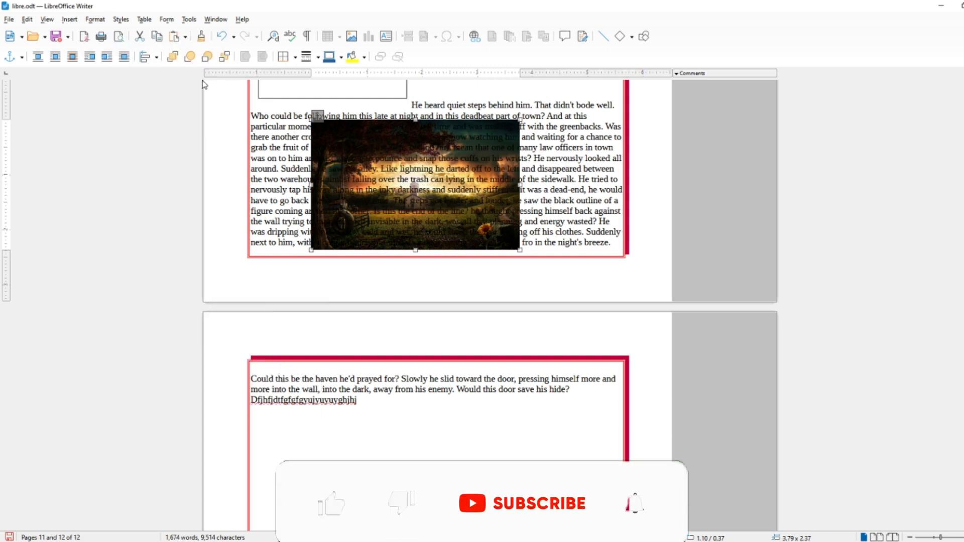
- Edit the image's contour: draw a large ellipse around the house in the middle of the picture and apply it
{"action": "left_click", "coordinate": [95, 19]}
{"action": "mouse_move", "coordinate": [184, 298]}
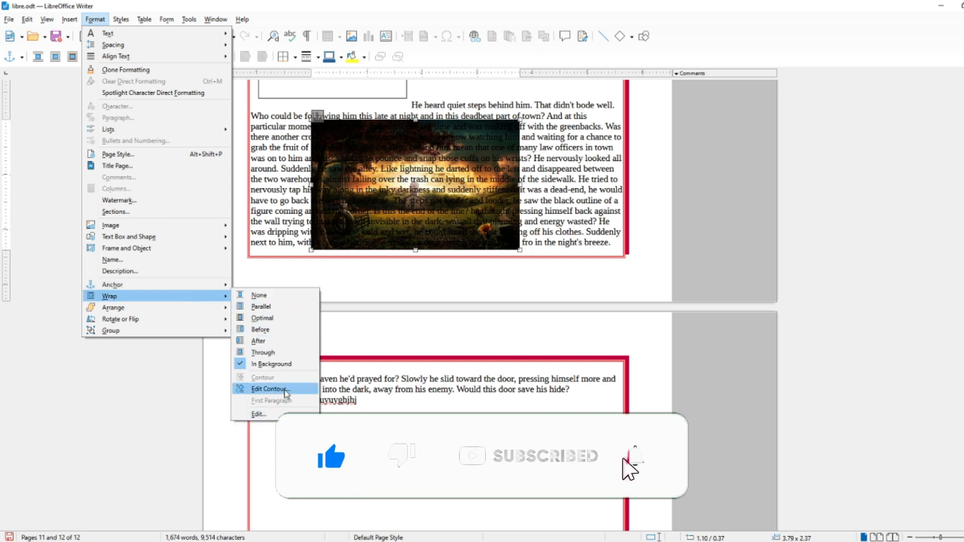
{"action": "left_click", "coordinate": [271, 389]}
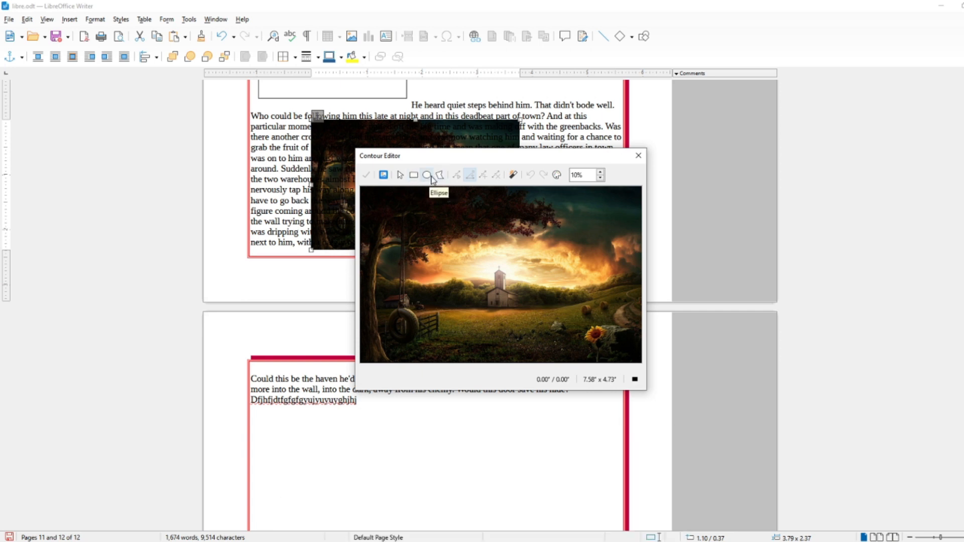
{"action": "left_click_drag", "start_coordinate": [427, 214], "coordinate": [585, 351]}
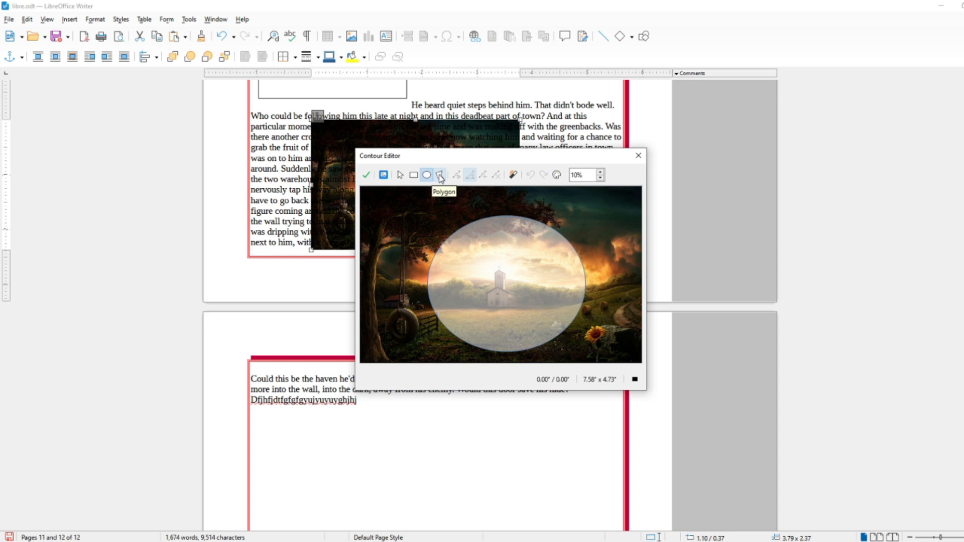
{"action": "left_click", "coordinate": [368, 175]}
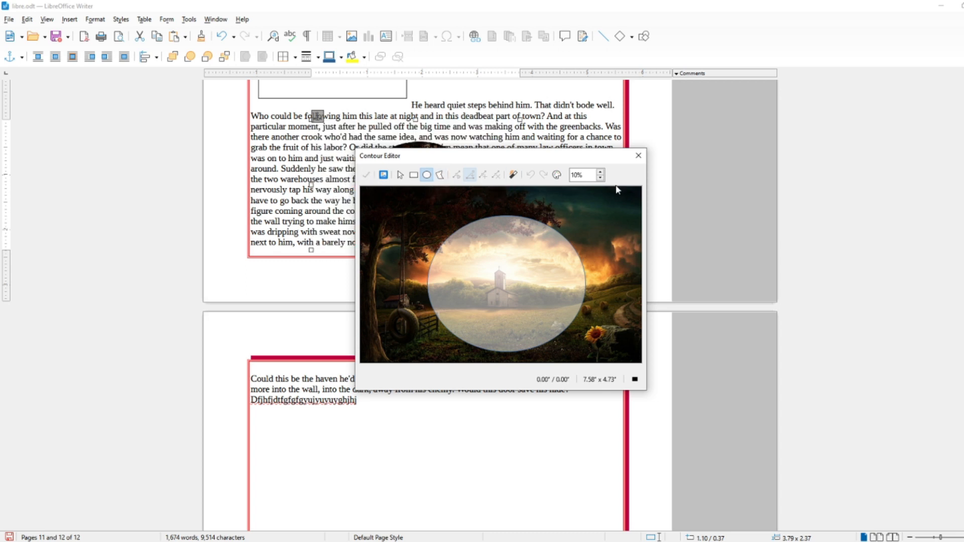
{"action": "left_click", "coordinate": [636, 157]}
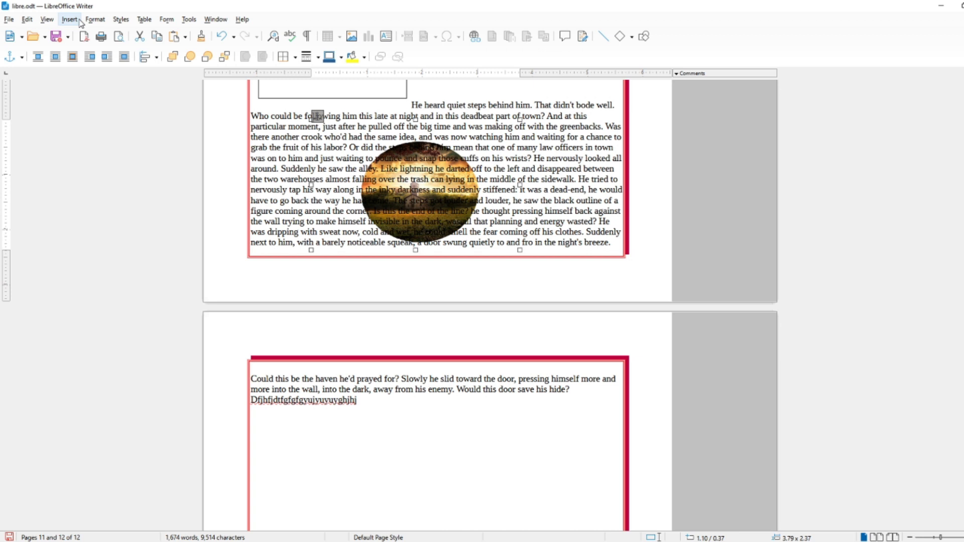
- Set the wrap of the ellipse-contoured image to Parallel and move it to the paragraph's left edge, at about -0.74 / 0.12 inches
{"action": "left_click", "coordinate": [95, 19]}
{"action": "mouse_move", "coordinate": [169, 300]}
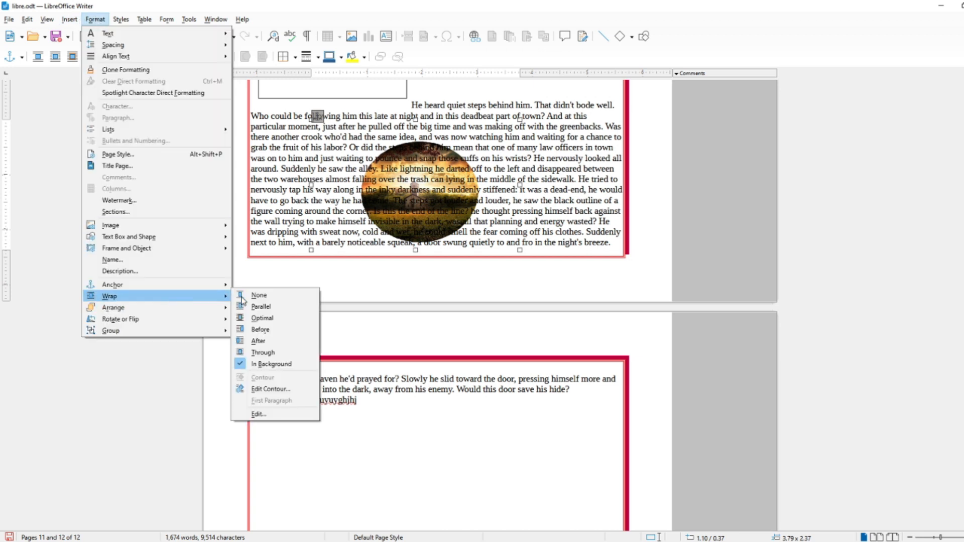
{"action": "left_click", "coordinate": [270, 319]}
{"action": "left_click_drag", "start_coordinate": [437, 187], "coordinate": [330, 162]}
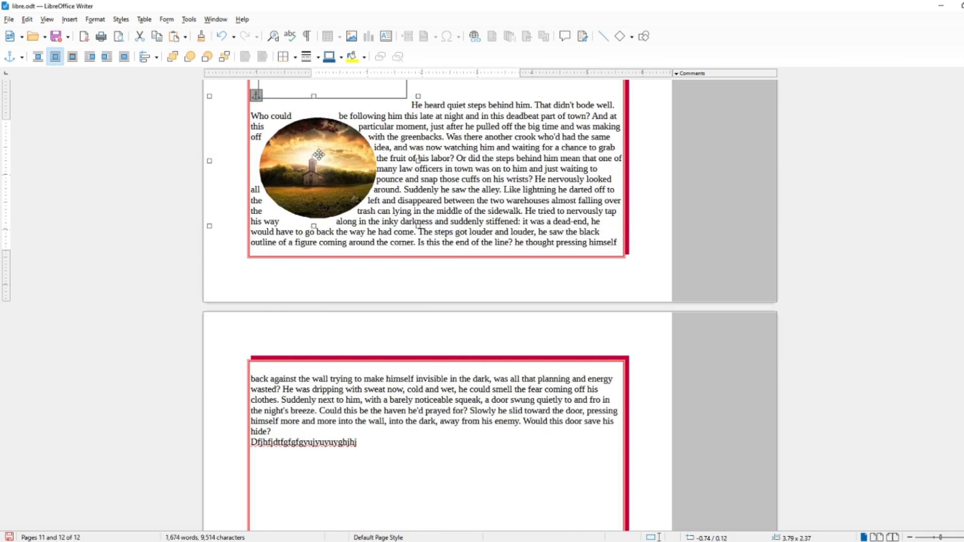
- Look through the Arrange options for the image, and shift it slightly inward to about -0.39 / 0.13 inches
{"action": "left_click", "coordinate": [95, 19]}
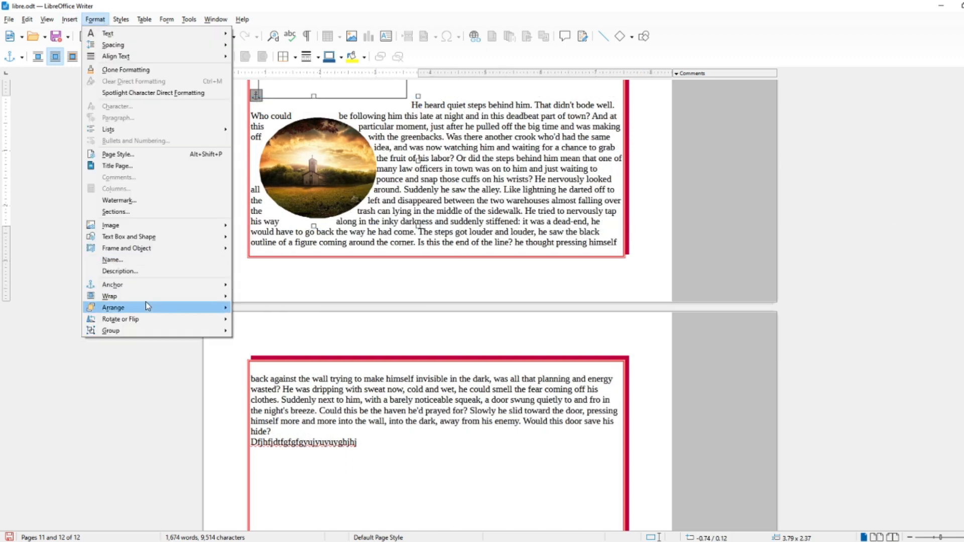
{"action": "mouse_move", "coordinate": [146, 303]}
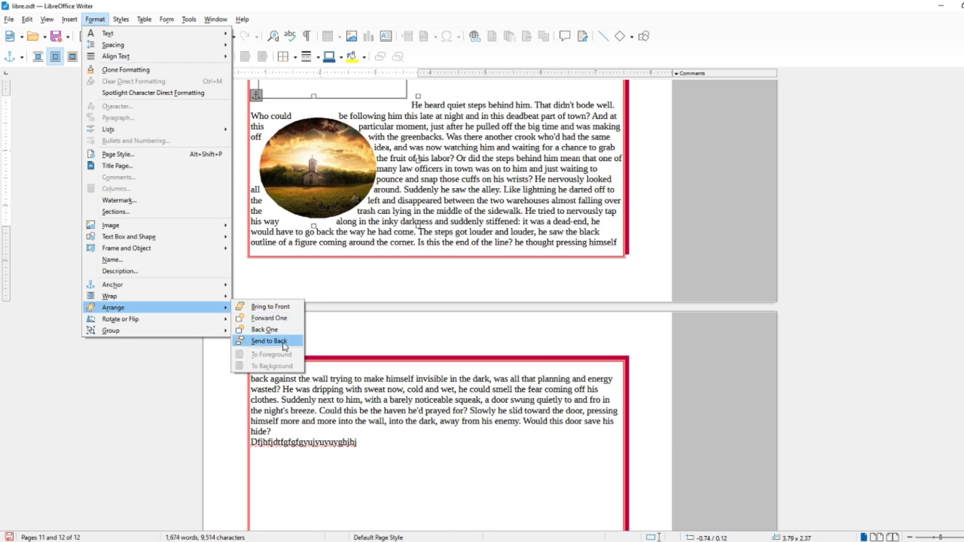
{"action": "left_click", "coordinate": [334, 184]}
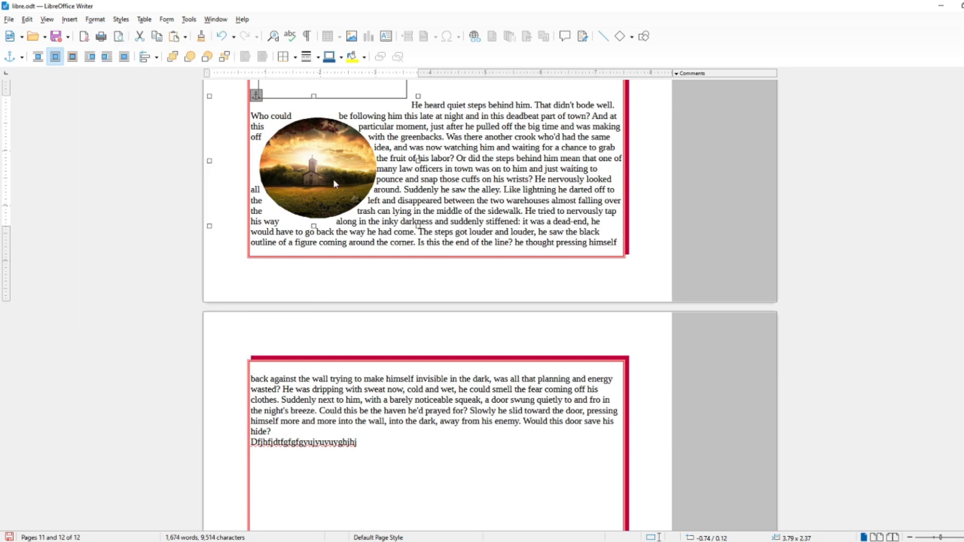
{"action": "left_click_drag", "start_coordinate": [334, 183], "coordinate": [353, 170]}
- Insert the picture "a" from the images folder while the ellipse-contoured image is selected
{"action": "left_click", "coordinate": [95, 19]}
{"action": "mouse_move", "coordinate": [69, 25]}
{"action": "left_click", "coordinate": [90, 59]}
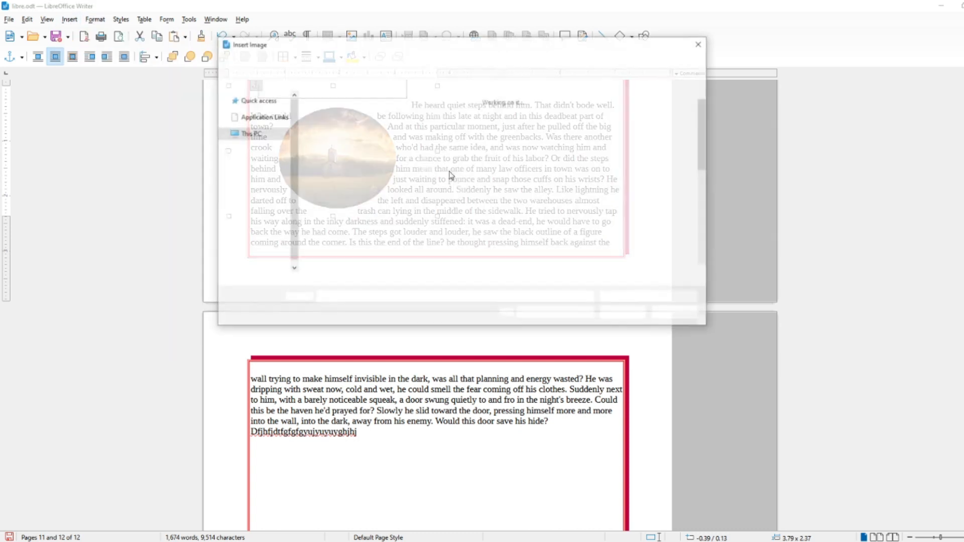
{"action": "left_click", "coordinate": [387, 141]}
{"action": "left_click", "coordinate": [625, 313]}
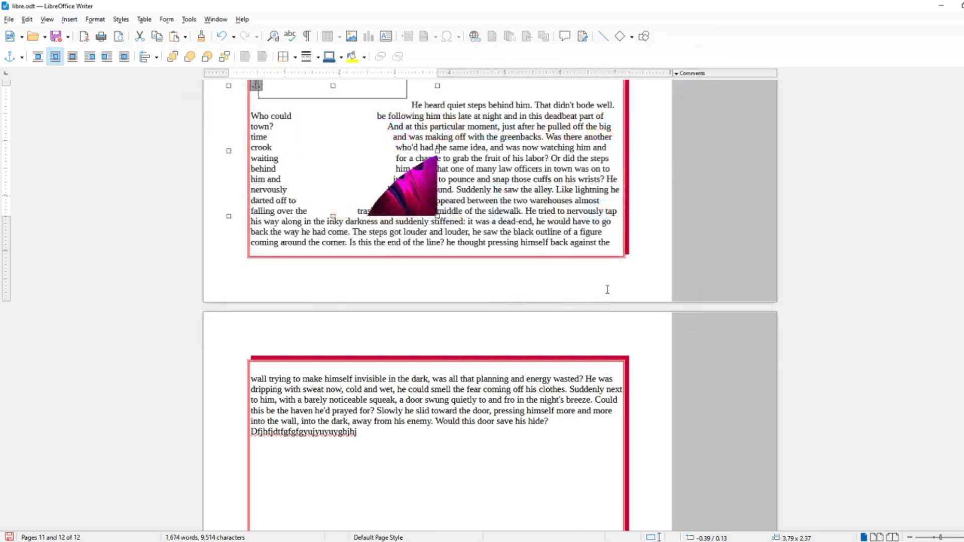
- Move the contoured image down to the last page and delete it
{"action": "left_click_drag", "start_coordinate": [435, 194], "coordinate": [441, 418]}
{"action": "scroll", "coordinate": [441, 417], "scroll_direction": "down", "scroll_amount": 4}
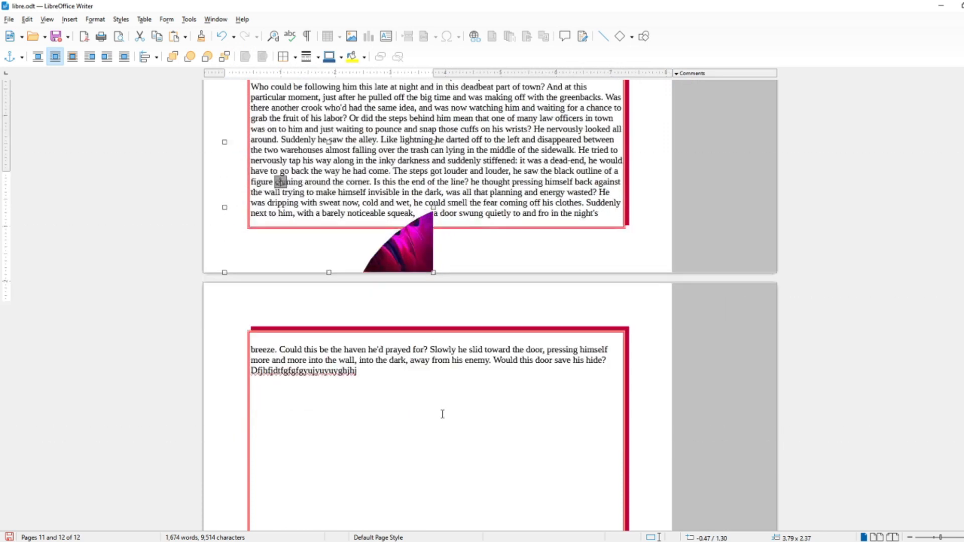
{"action": "left_click_drag", "start_coordinate": [414, 176], "coordinate": [416, 391]}
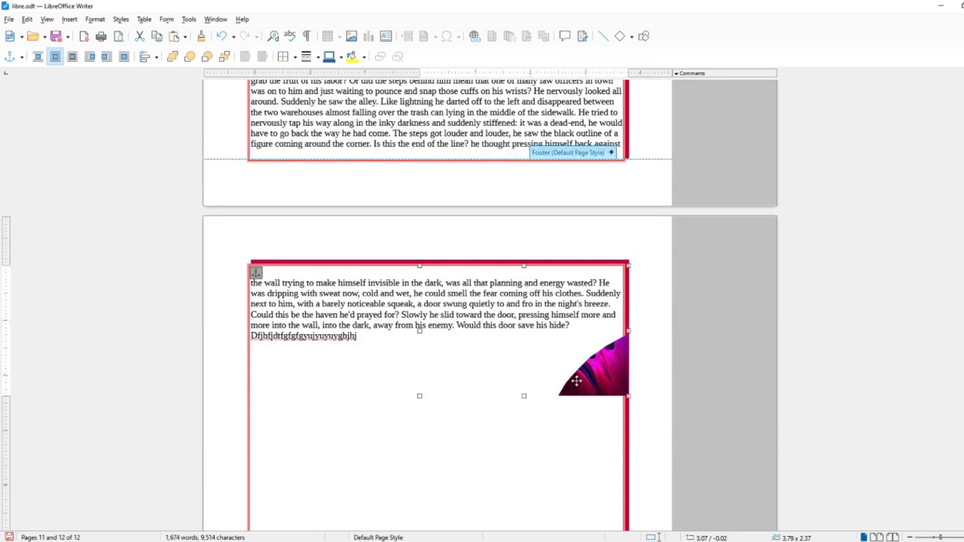
{"action": "left_click_drag", "start_coordinate": [581, 383], "coordinate": [483, 383]}
{"action": "key", "text": "Delete"}
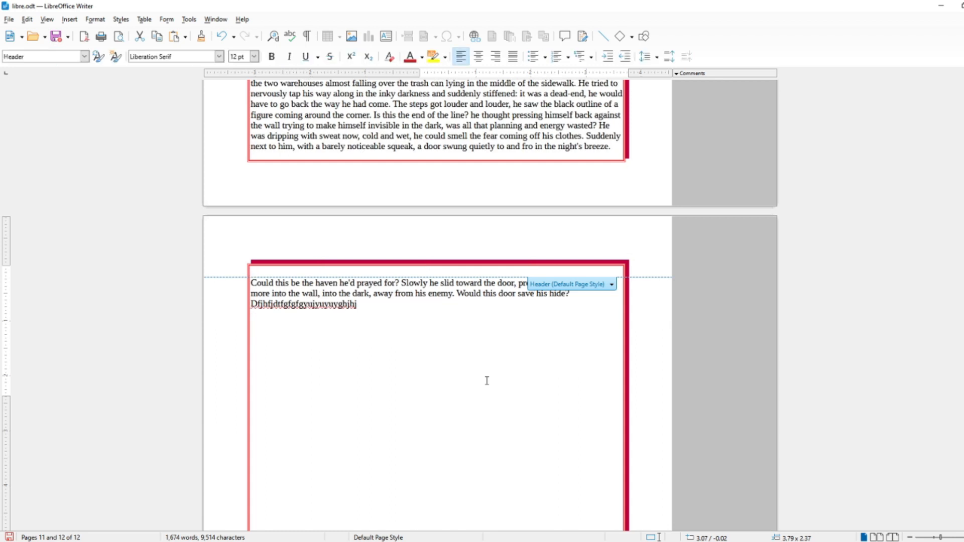
- Insert the picture "3d-photoshop-backgrounds-nature-landscape-wallpaper-preview" below the last page's text and shrink it to about 4.39 x 2.74 inches
{"action": "scroll", "coordinate": [439, 312], "scroll_direction": "down", "scroll_amount": 4}
{"action": "left_click", "coordinate": [325, 262]}
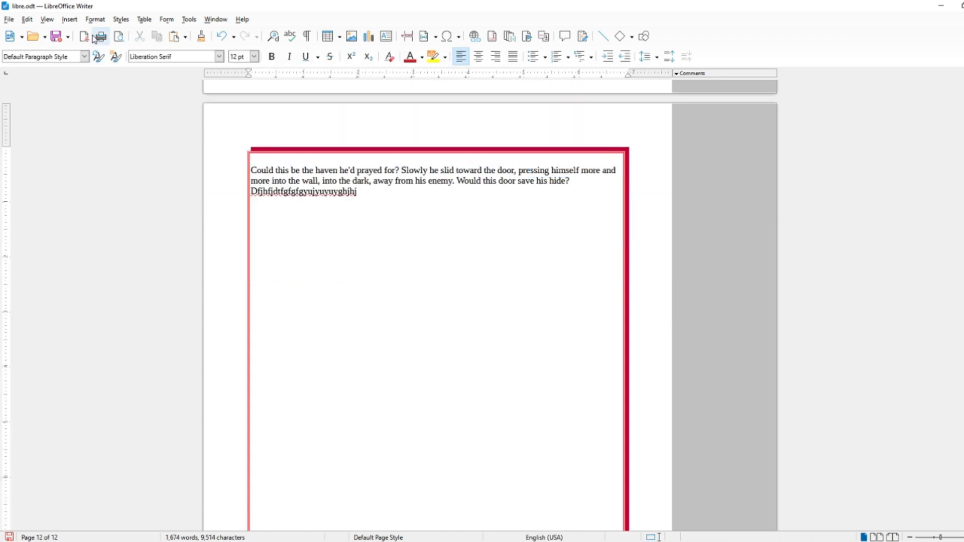
{"action": "left_click", "coordinate": [70, 19]}
{"action": "left_click", "coordinate": [91, 58]}
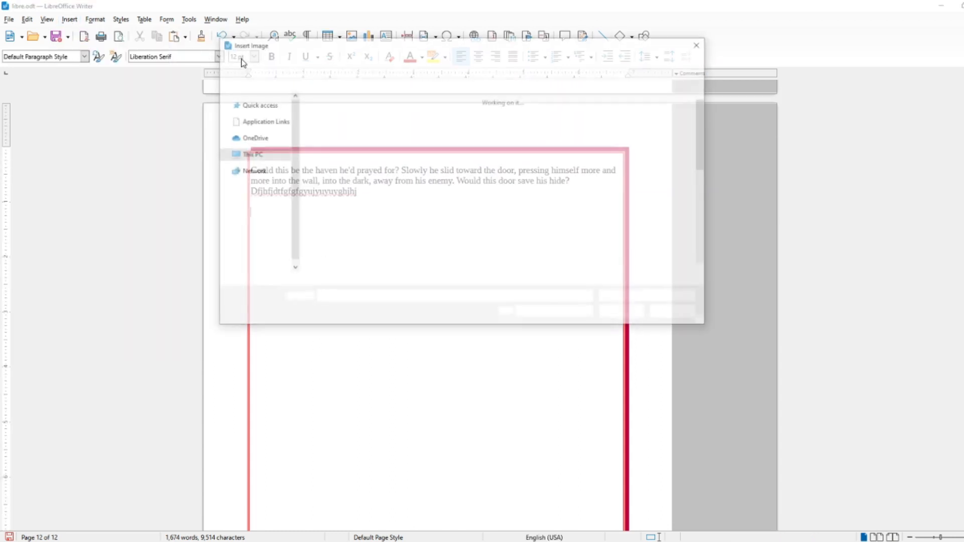
{"action": "left_click", "coordinate": [345, 131]}
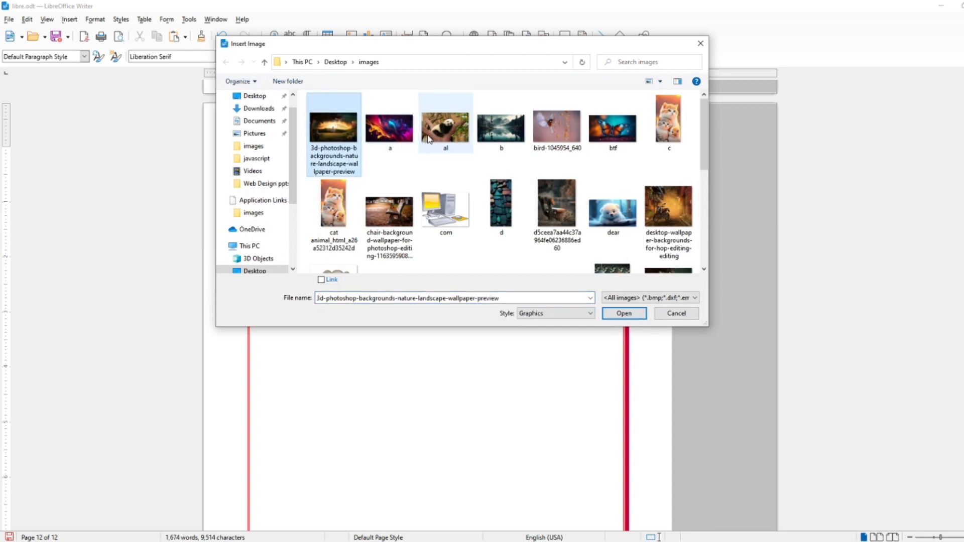
{"action": "left_click", "coordinate": [390, 137]}
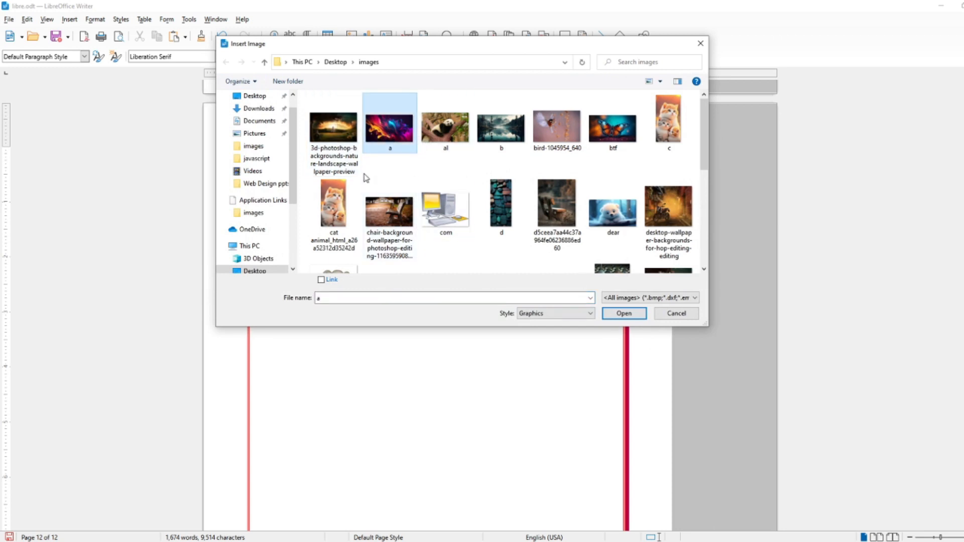
{"action": "left_click", "coordinate": [344, 142]}
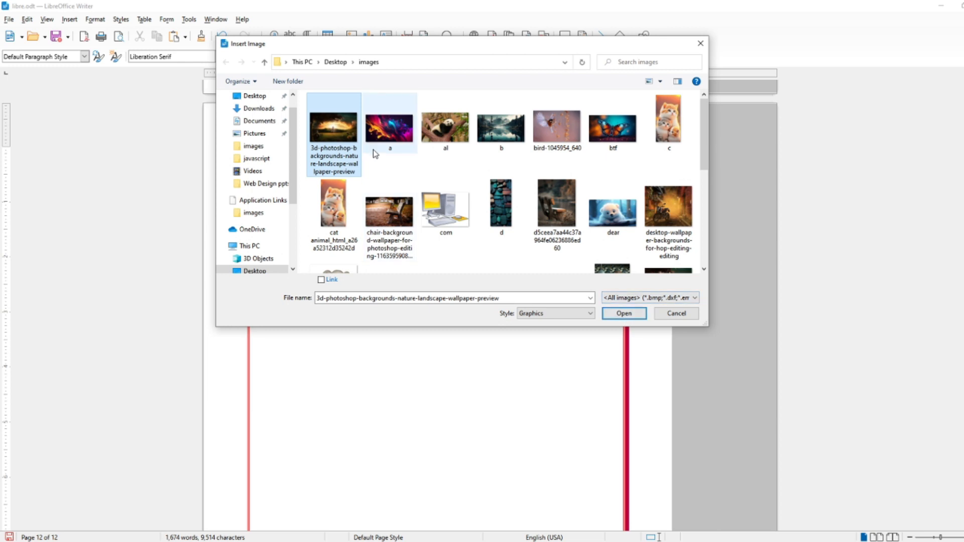
{"action": "left_click", "coordinate": [381, 135]}
{"action": "left_click", "coordinate": [345, 139]}
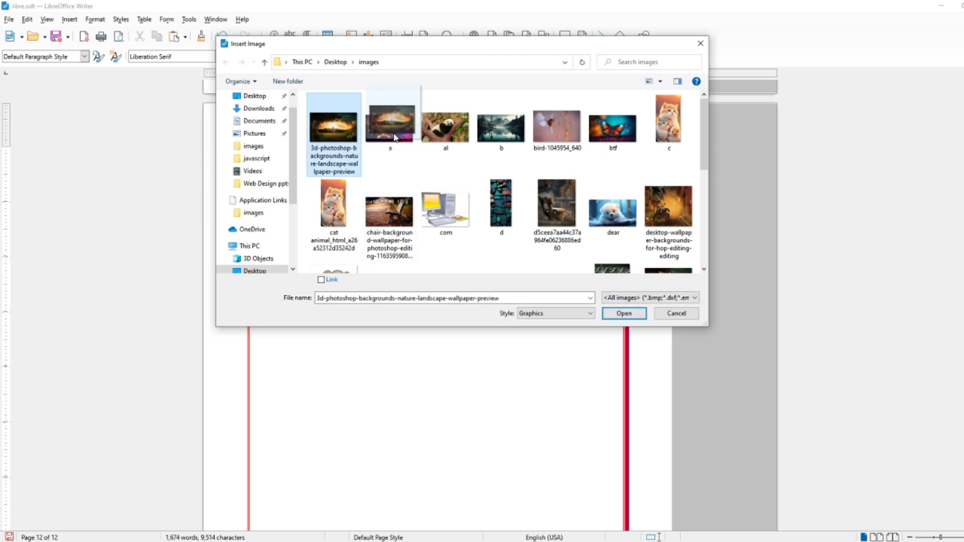
{"action": "left_click", "coordinate": [621, 313]}
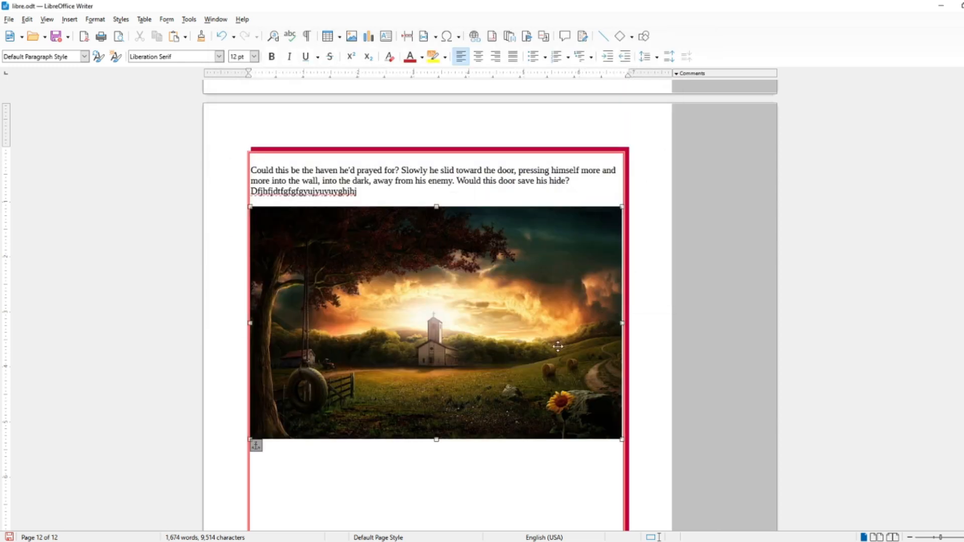
{"action": "left_click_drag", "start_coordinate": [619, 210], "coordinate": [395, 288]}
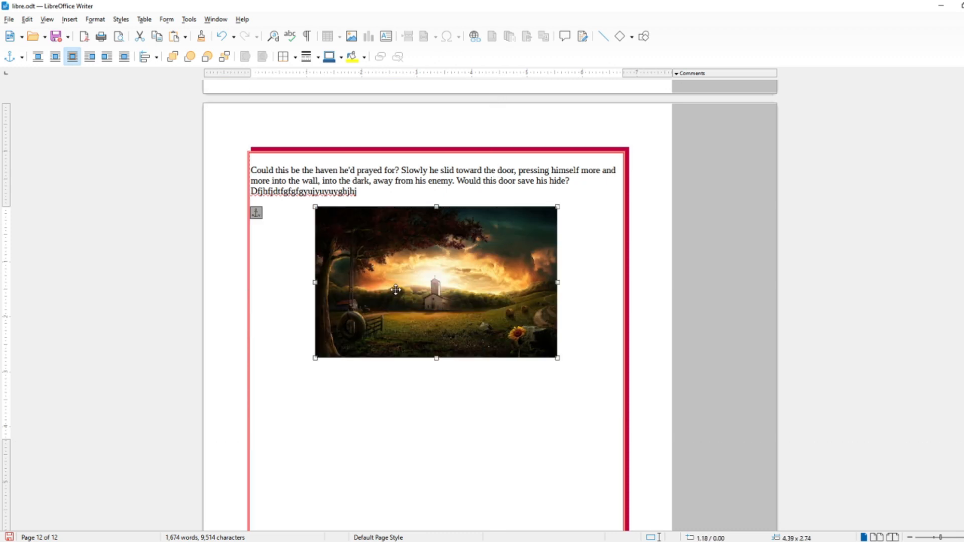
- Replace the selected landscape image by inserting the picture "al" from the images folder
{"action": "left_click", "coordinate": [69, 20]}
{"action": "left_click", "coordinate": [91, 57]}
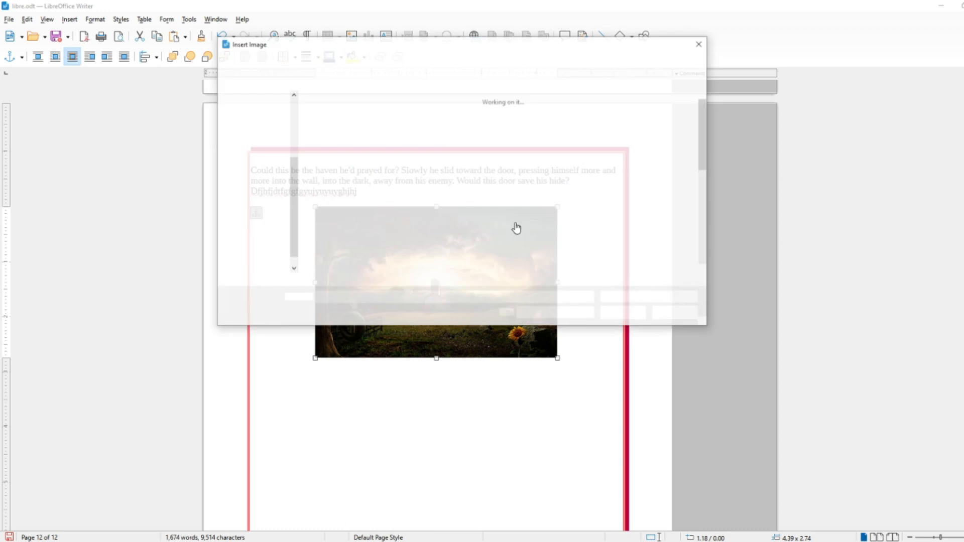
{"action": "left_click", "coordinate": [440, 156]}
{"action": "left_click", "coordinate": [624, 313]}
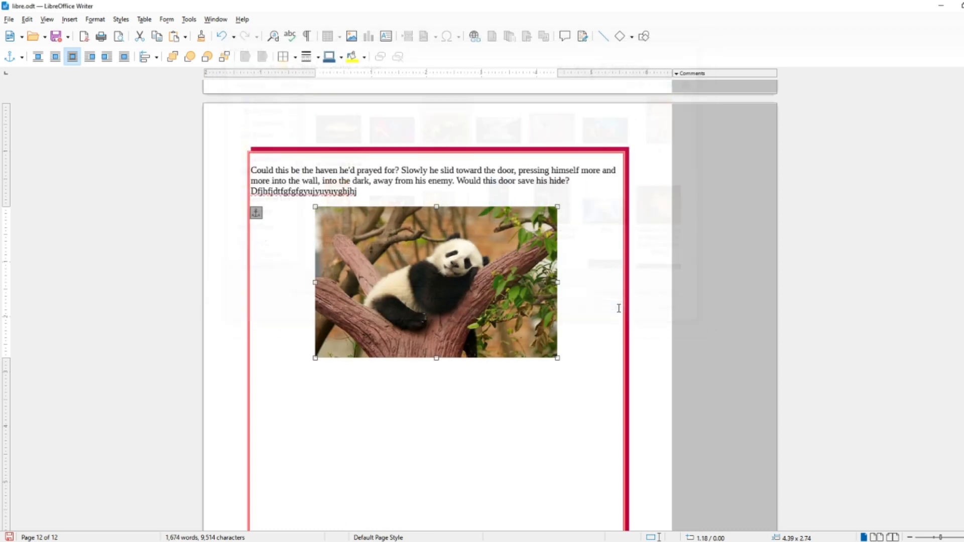
- Insert the picture "a" as a separate image over the panda, and position it at about 1.97 / 0.17 inches
{"action": "left_click", "coordinate": [528, 384]}
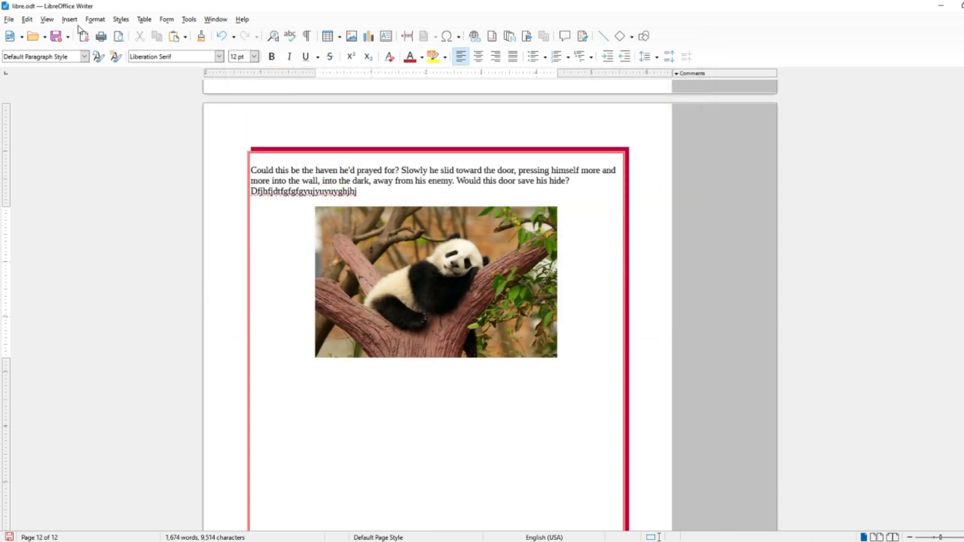
{"action": "left_click", "coordinate": [432, 295]}
{"action": "left_click", "coordinate": [407, 385]}
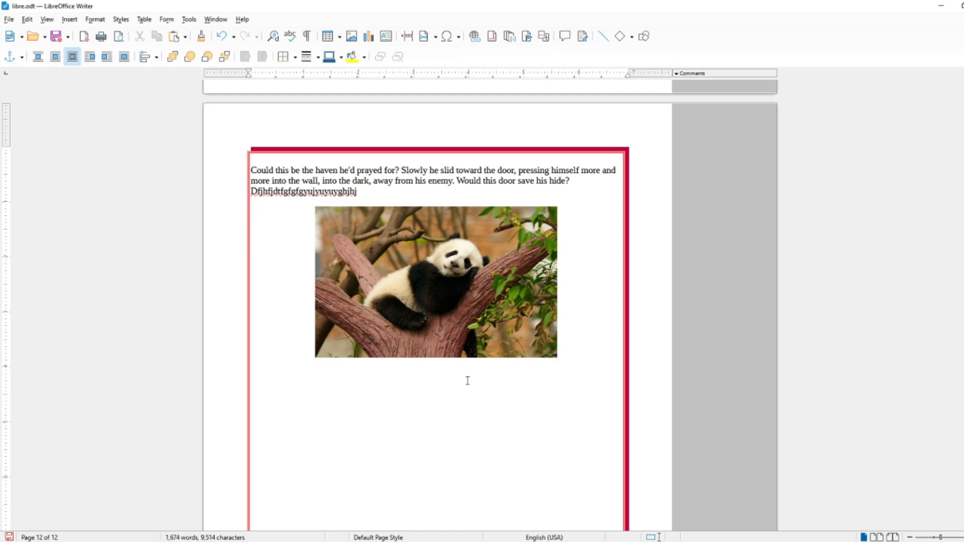
{"action": "left_click", "coordinate": [69, 19]}
{"action": "left_click", "coordinate": [72, 59]}
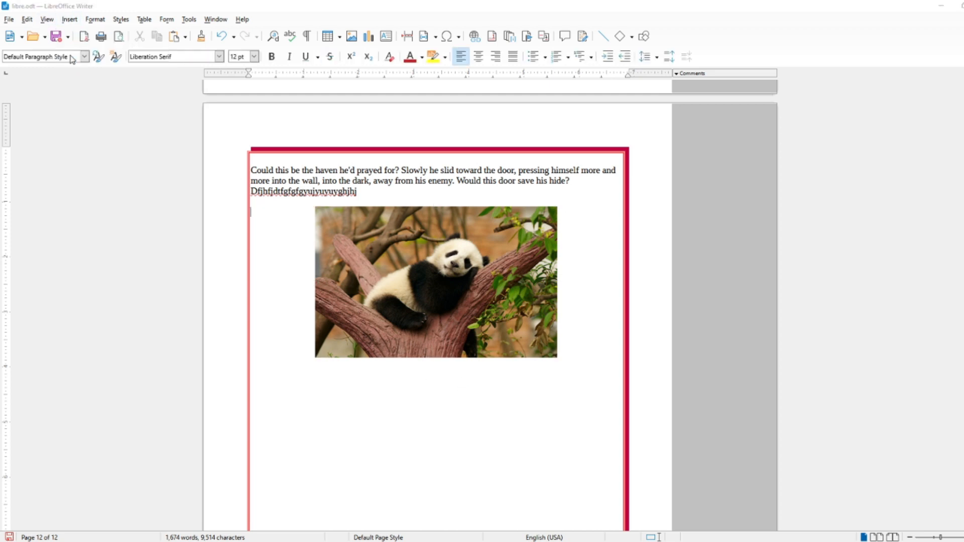
{"action": "left_click", "coordinate": [390, 130]}
{"action": "left_click", "coordinate": [621, 311]}
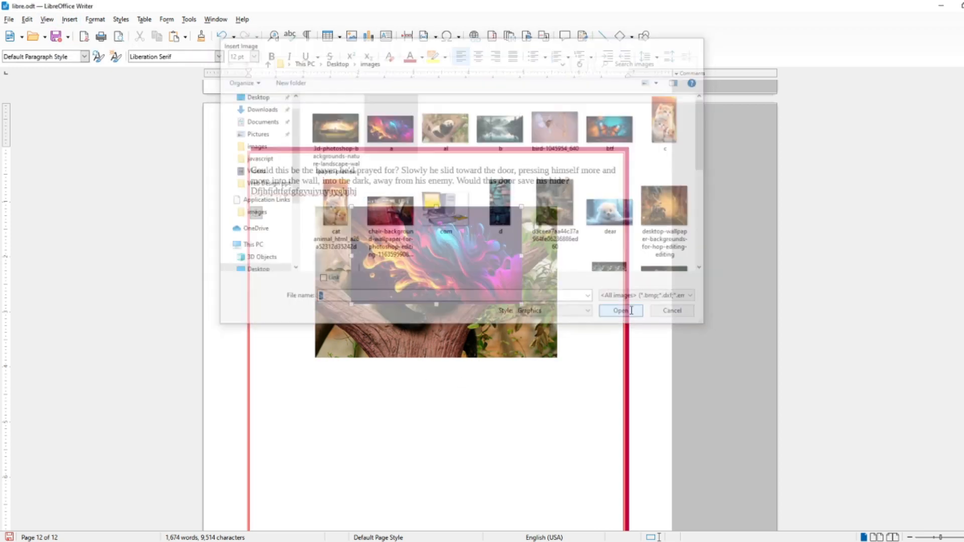
{"action": "left_click_drag", "start_coordinate": [456, 249], "coordinate": [464, 258]}
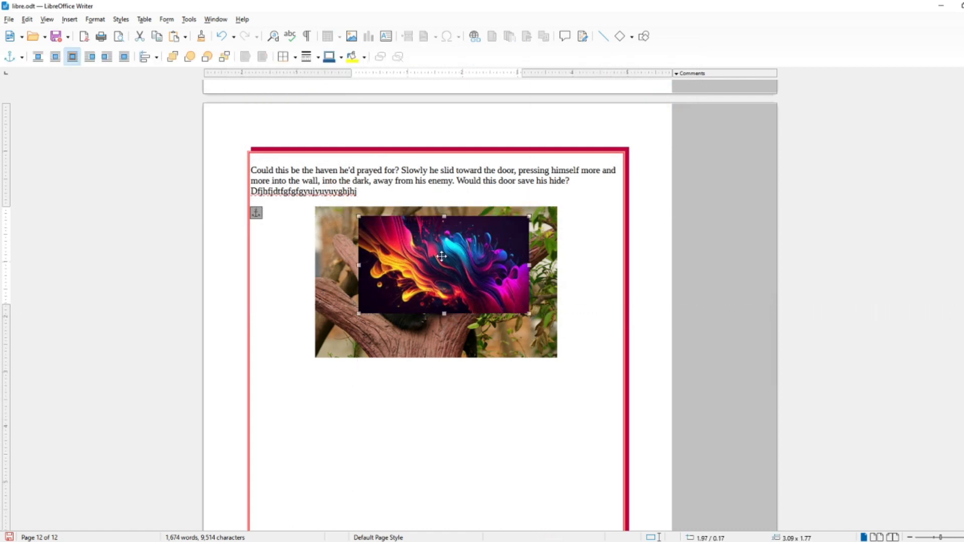
- Move the colorful abstract image back one level in the stacking order
{"action": "left_click", "coordinate": [95, 20]}
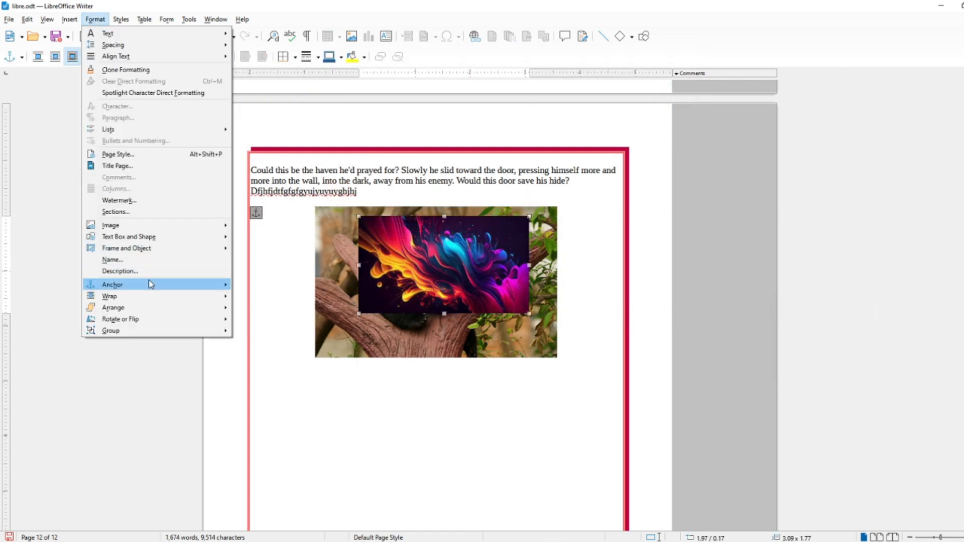
{"action": "mouse_move", "coordinate": [206, 311]}
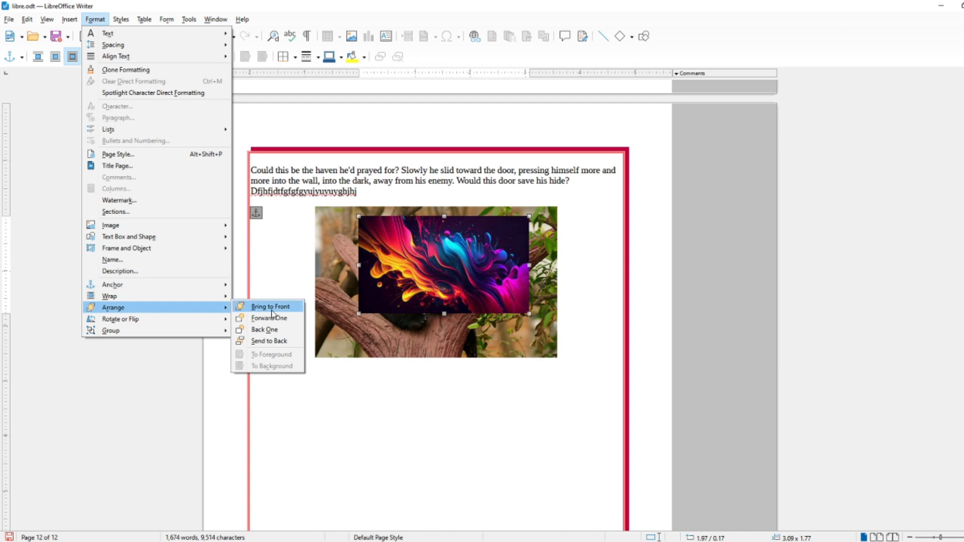
{"action": "left_click", "coordinate": [266, 331]}
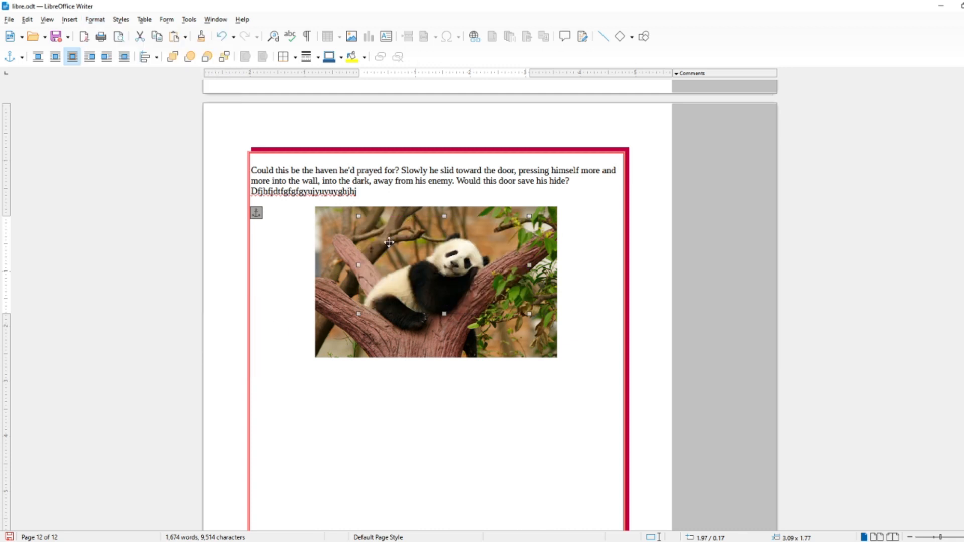
- Bring the abstract image to the front and move it over the panda's lower corner, at about 3.53 / 1.86 inches
{"action": "left_click", "coordinate": [69, 19]}
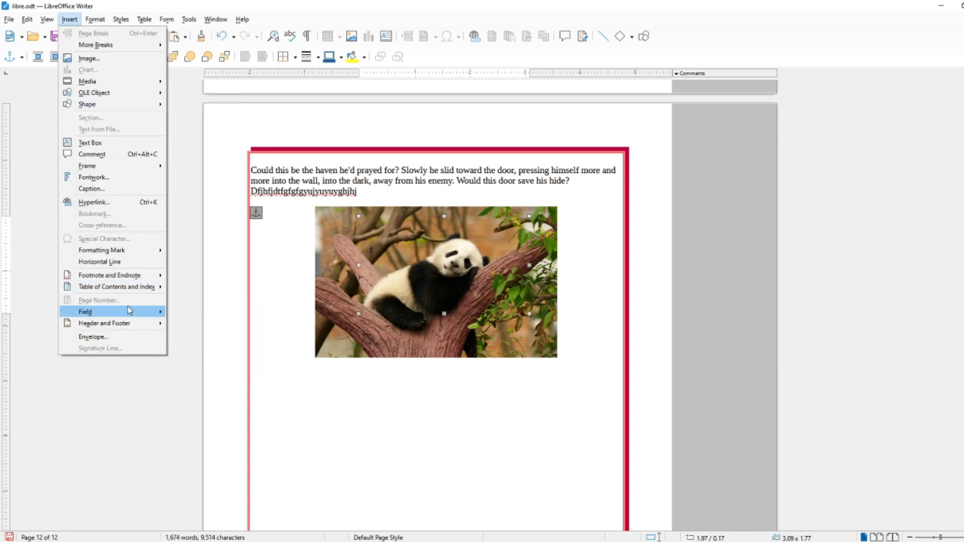
{"action": "mouse_move", "coordinate": [96, 19]}
{"action": "mouse_move", "coordinate": [154, 308]}
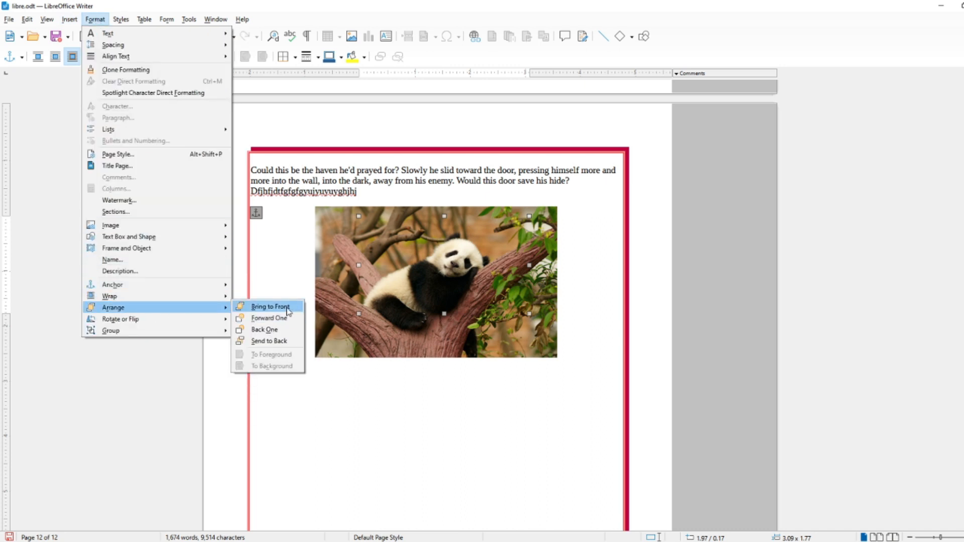
{"action": "left_click", "coordinate": [288, 308]}
{"action": "left_click_drag", "start_coordinate": [454, 269], "coordinate": [527, 350]}
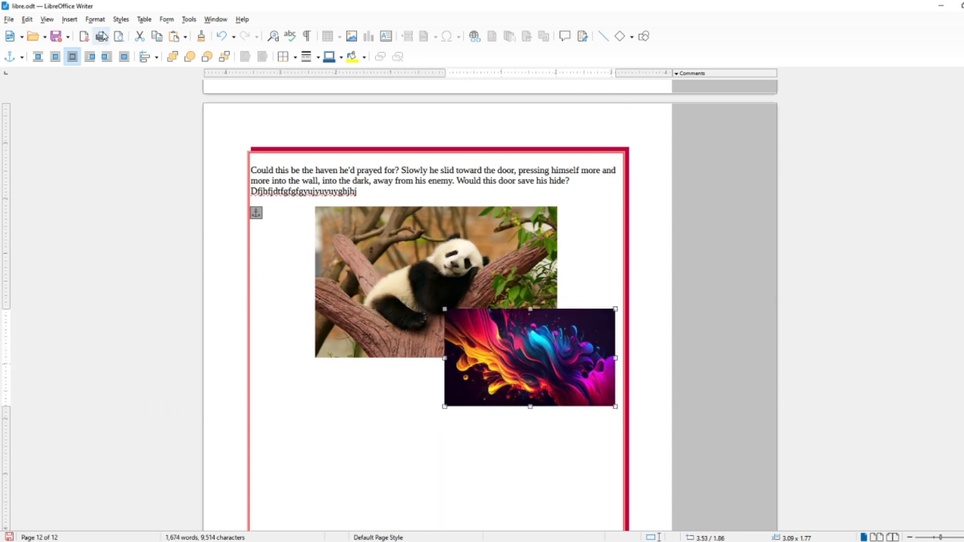
- Insert the picture "b" from the images folder as a third separate image on the last page
{"action": "key", "text": "Escape"}
{"action": "left_click", "coordinate": [69, 19]}
{"action": "left_click", "coordinate": [79, 57]}
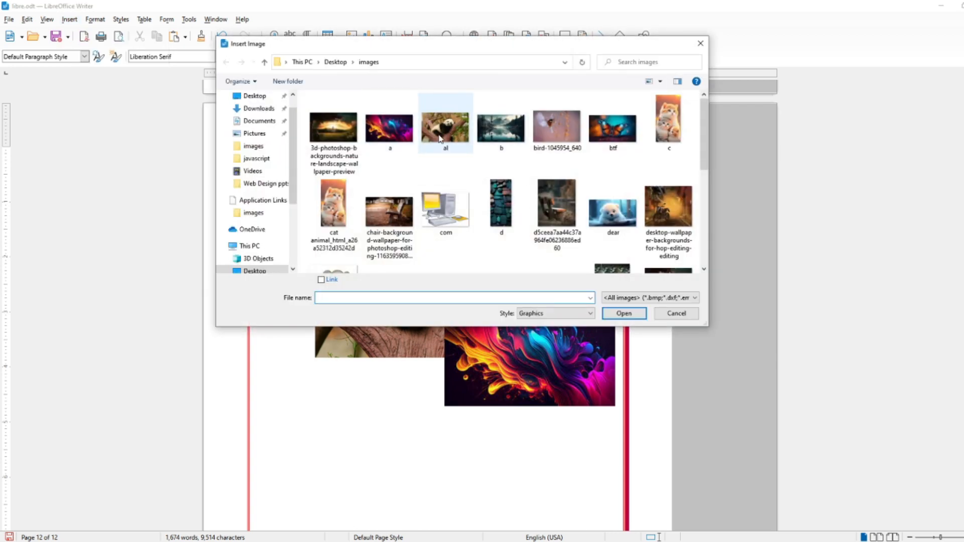
{"action": "left_click", "coordinate": [494, 132]}
{"action": "left_click", "coordinate": [624, 313]}
- Overlap the images by placing the lake picture at about 1.31 / 1.91 inches and the abstract one at about 3.66 / 1.69 inches
{"action": "left_click_drag", "start_coordinate": [433, 267], "coordinate": [376, 376]}
{"action": "mouse_move", "coordinate": [521, 361]}
{"action": "left_mouse_down"}
{"action": "mouse_move", "coordinate": [527, 348]}
{"action": "mouse_move", "coordinate": [539, 358]}
{"action": "left_mouse_up"}
{"action": "left_click_drag", "start_coordinate": [431, 361], "coordinate": [460, 342]}
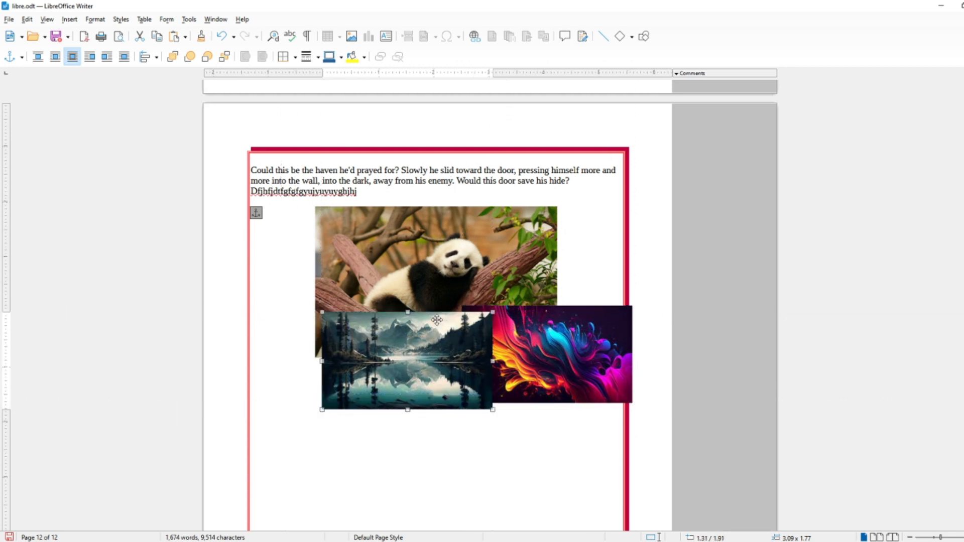
{"action": "left_click", "coordinate": [530, 324]}
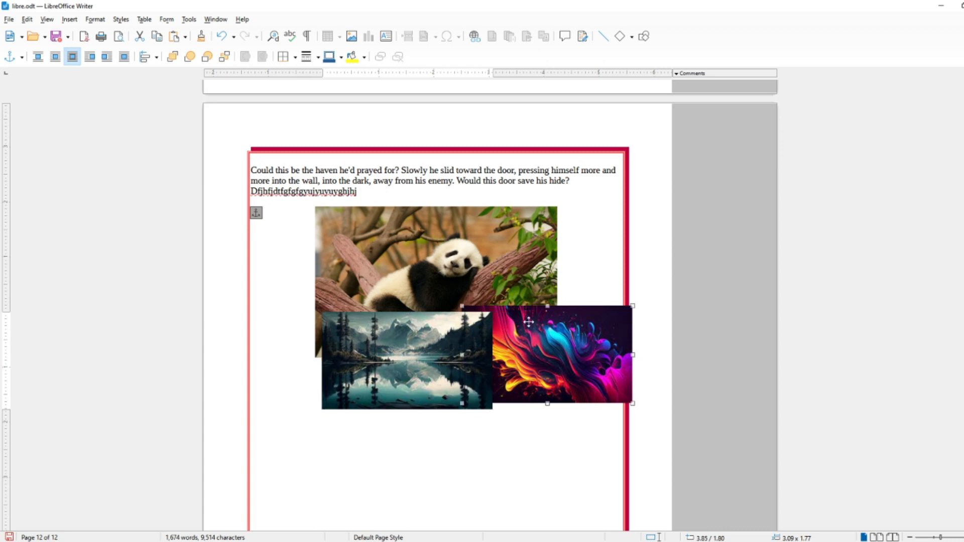
{"action": "left_click_drag", "start_coordinate": [556, 334], "coordinate": [545, 328]}
{"action": "left_click", "coordinate": [451, 277]}
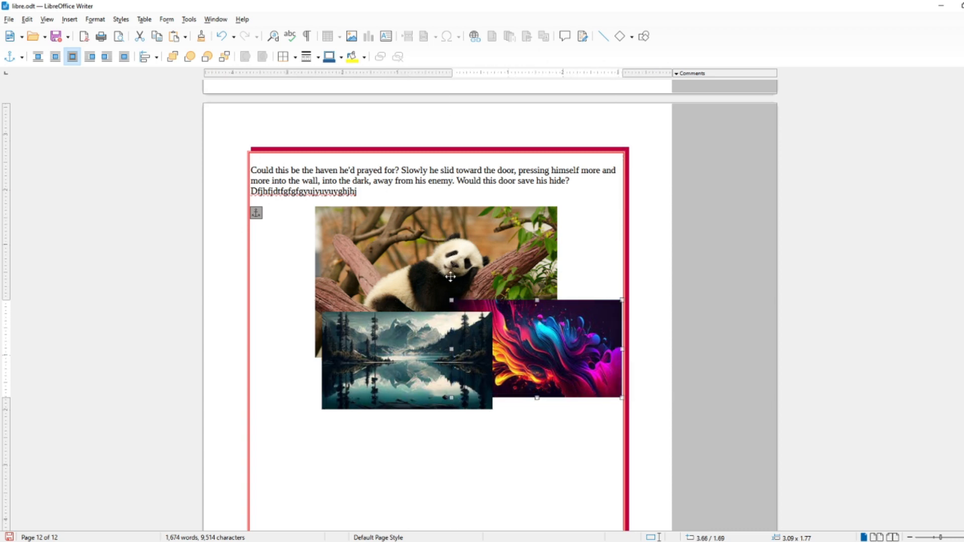
- Move the lake image back one level, behind the abstract image
{"action": "left_click", "coordinate": [449, 343]}
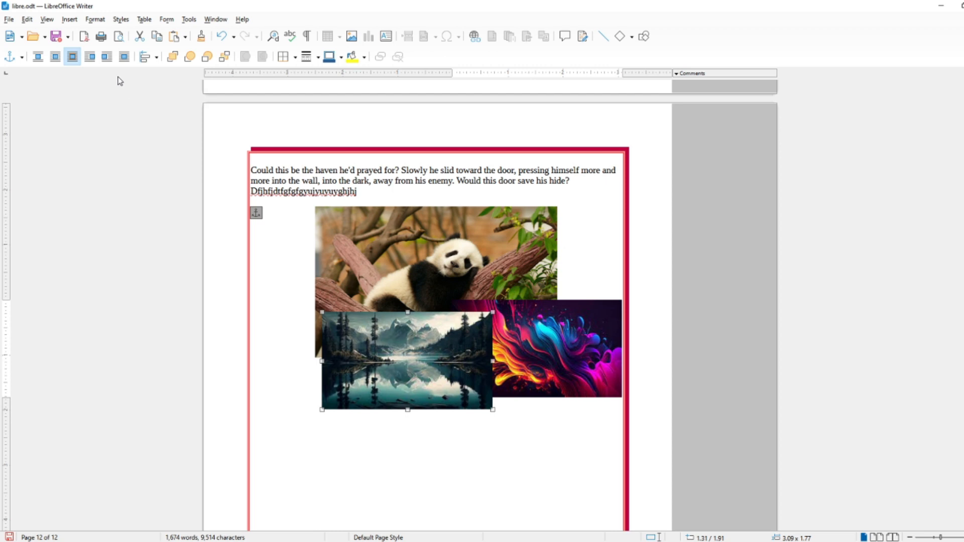
{"action": "left_click", "coordinate": [95, 19]}
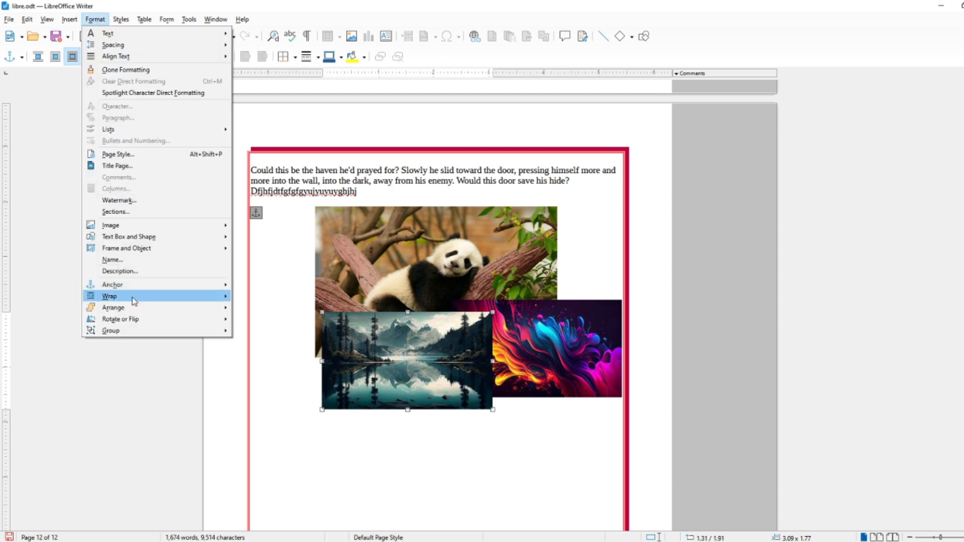
{"action": "mouse_move", "coordinate": [133, 308]}
{"action": "left_click", "coordinate": [274, 330]}
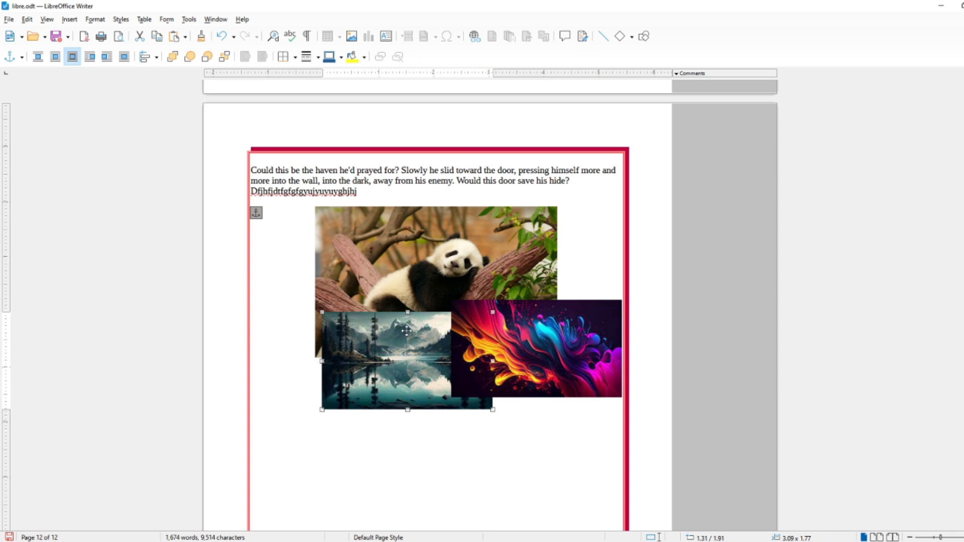
- Send the lake image to the back, behind the panda and abstract images
{"action": "left_click", "coordinate": [95, 19]}
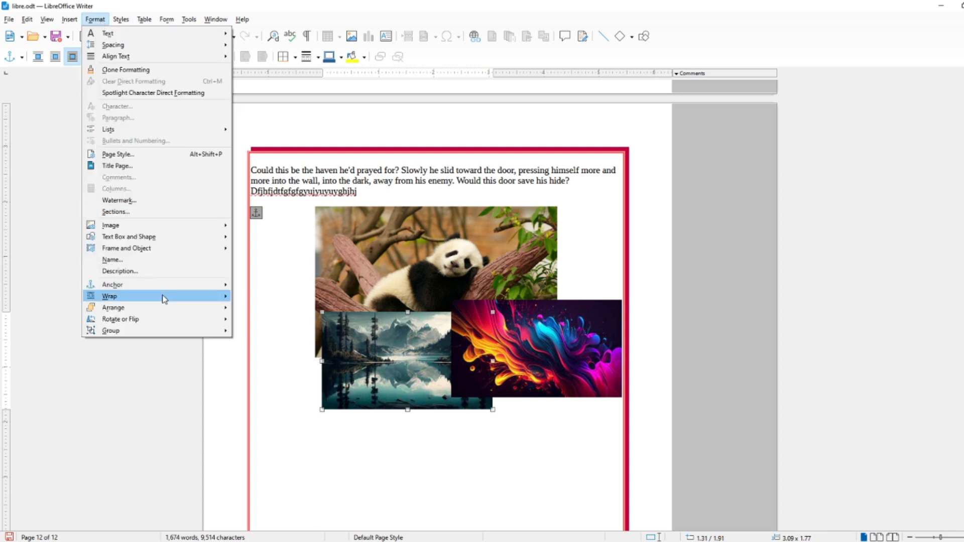
{"action": "mouse_move", "coordinate": [162, 297]}
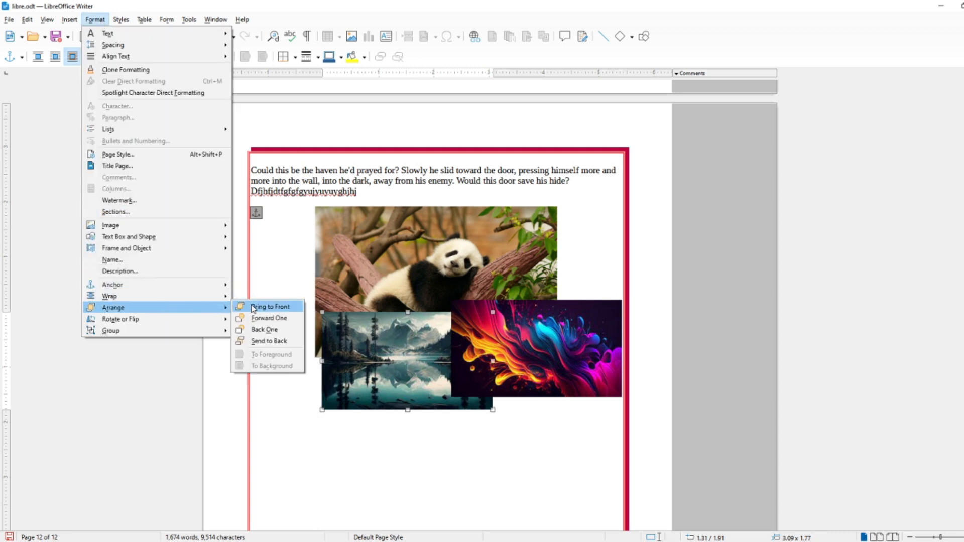
{"action": "left_click", "coordinate": [269, 341]}
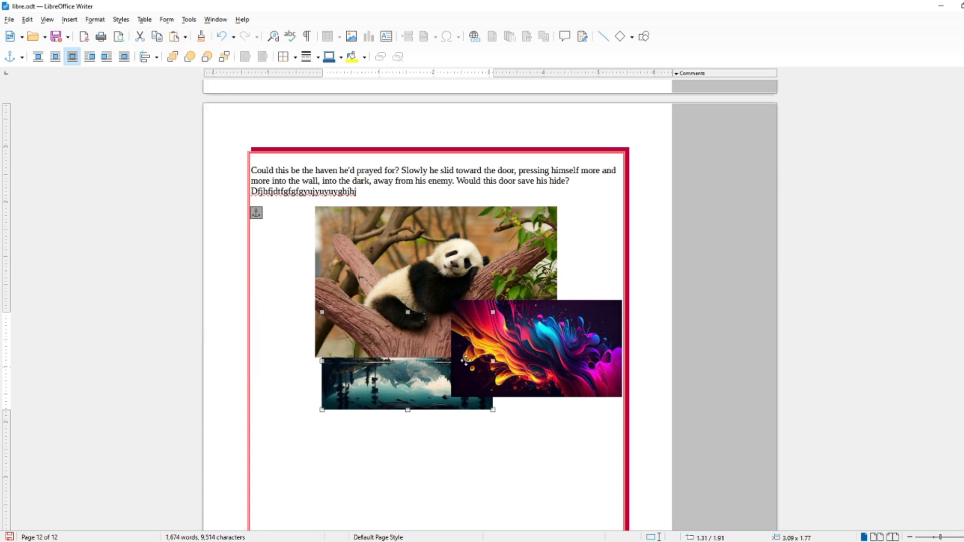
- Bring the lake image to the front of the overlapping images
{"action": "left_click", "coordinate": [95, 19]}
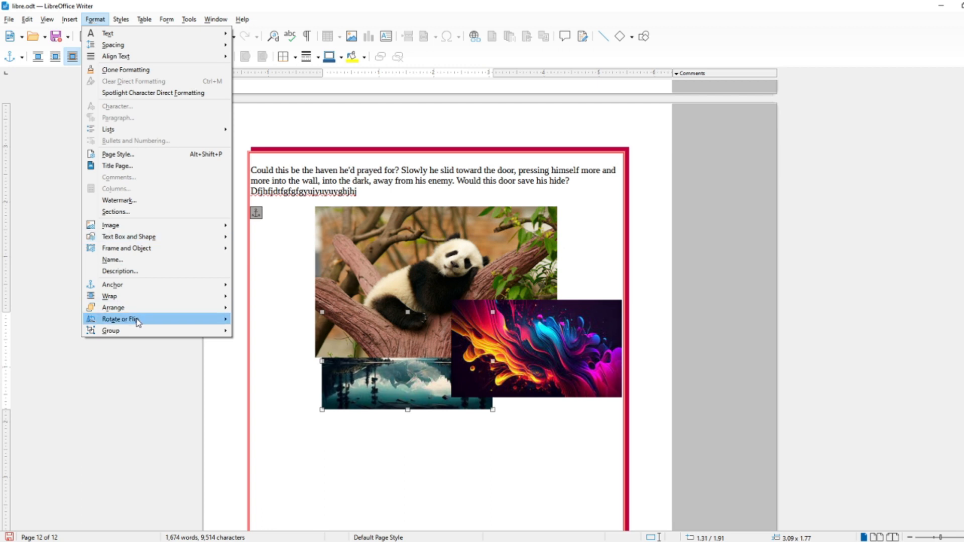
{"action": "mouse_move", "coordinate": [146, 308]}
{"action": "left_click", "coordinate": [258, 307]}
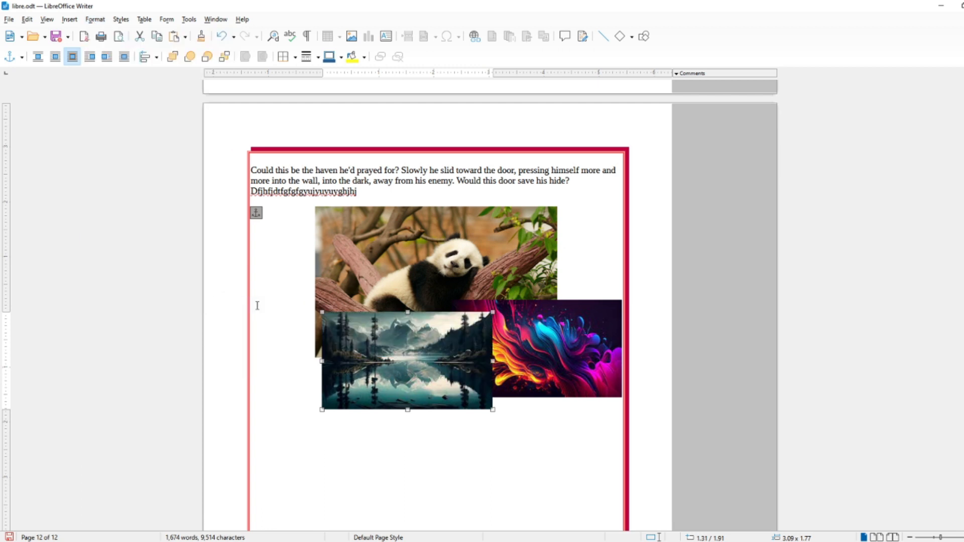
- Rotate the lake image freehand so that it sits diagonally across the panda image
{"action": "left_click", "coordinate": [95, 19]}
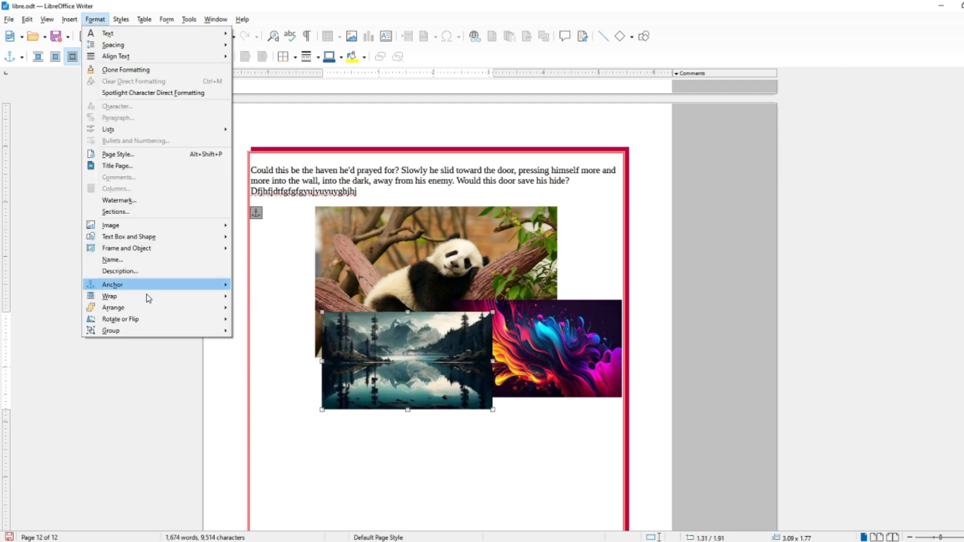
{"action": "mouse_move", "coordinate": [166, 322]}
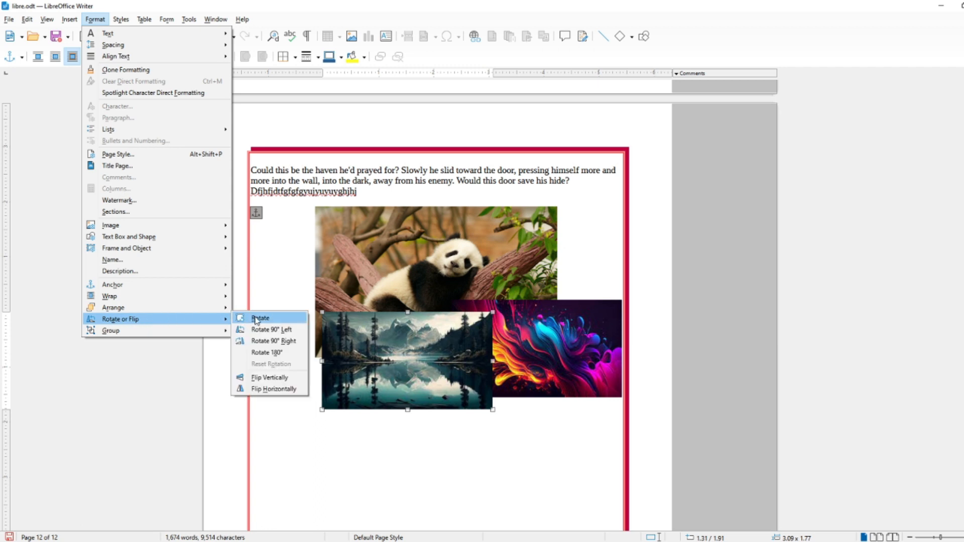
{"action": "left_click", "coordinate": [256, 319]}
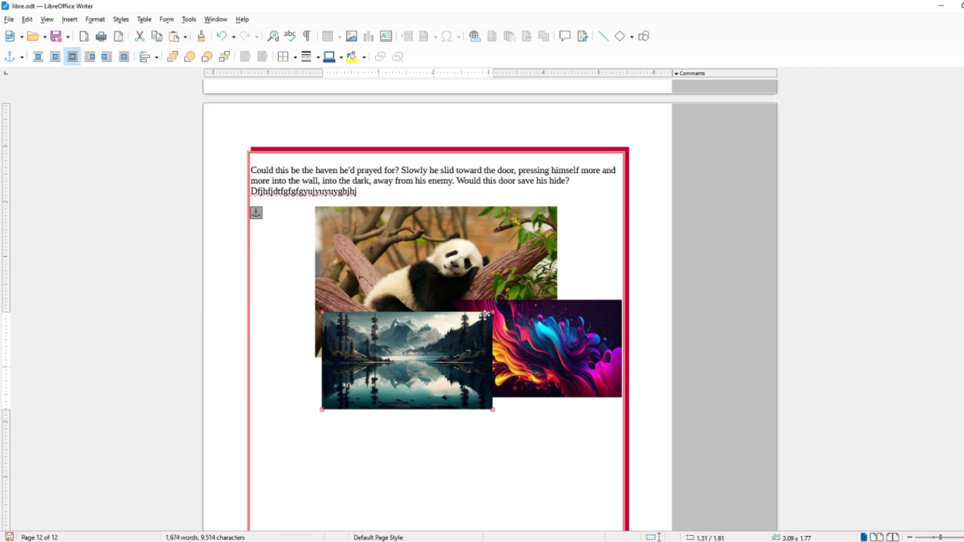
{"action": "left_click_drag", "start_coordinate": [492, 312], "coordinate": [437, 367]}
{"action": "left_click_drag", "start_coordinate": [502, 266], "coordinate": [401, 390]}
{"action": "left_click_drag", "start_coordinate": [503, 292], "coordinate": [410, 326]}
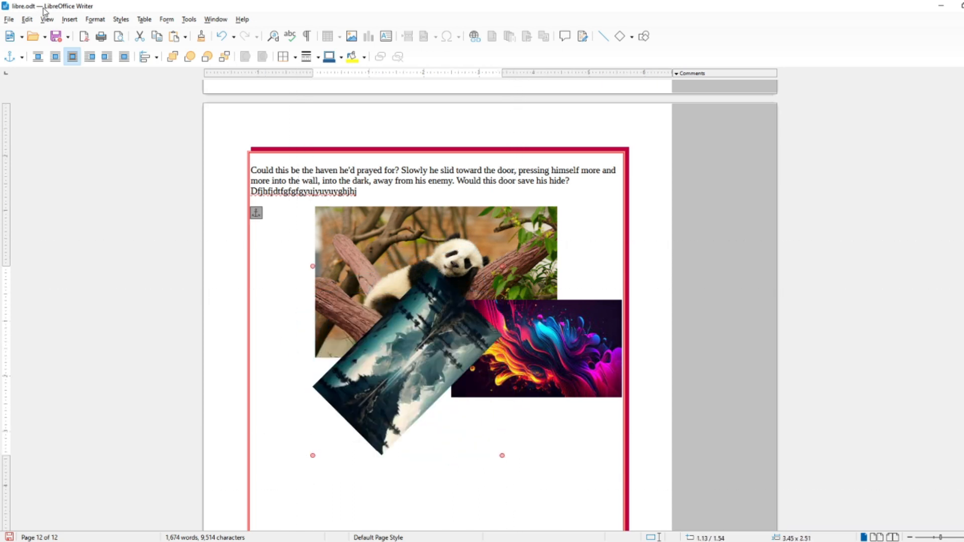
- Rotate the tilted lake image 90° to the left
{"action": "left_click", "coordinate": [105, 24]}
{"action": "mouse_move", "coordinate": [176, 320]}
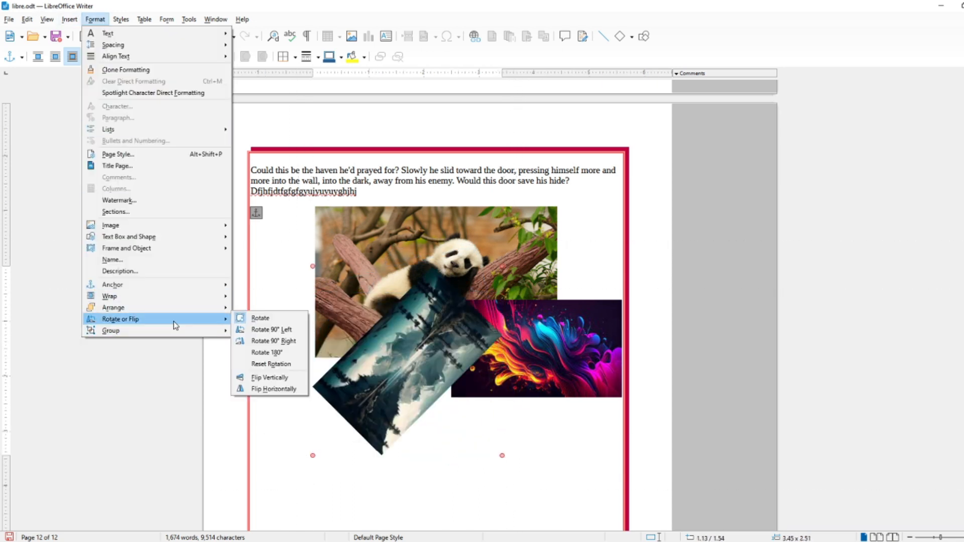
{"action": "left_click", "coordinate": [277, 331]}
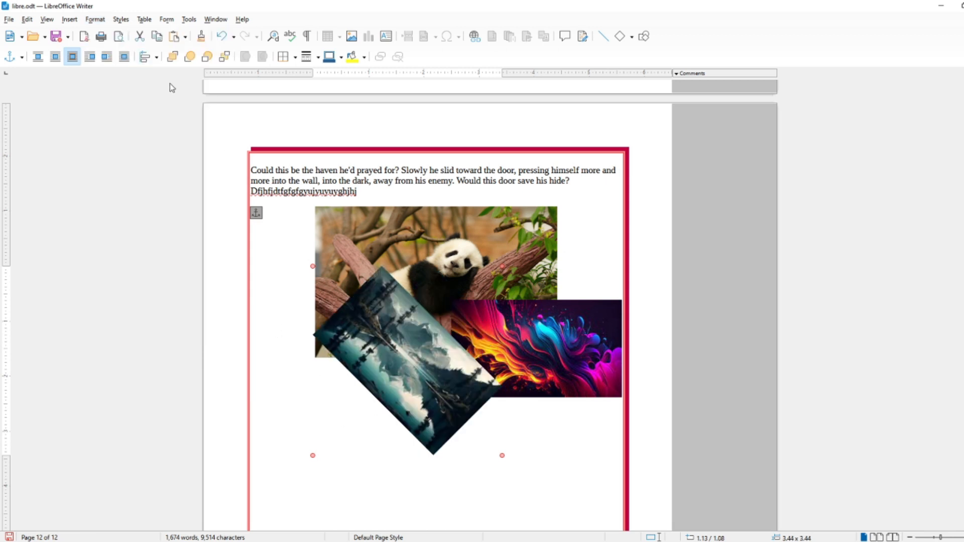
- Rotate the lake image by 180°
{"action": "left_click", "coordinate": [97, 21]}
{"action": "mouse_move", "coordinate": [178, 320]}
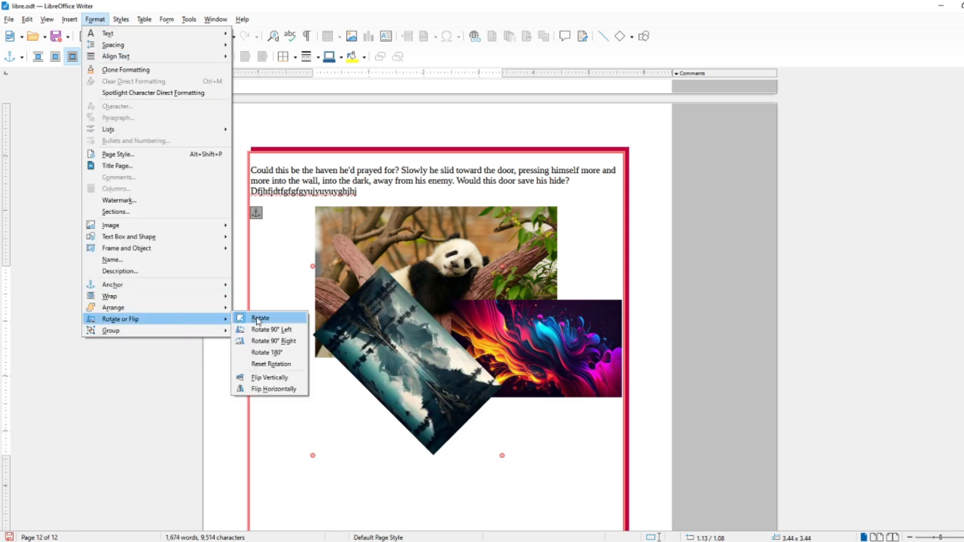
{"action": "left_click", "coordinate": [267, 350]}
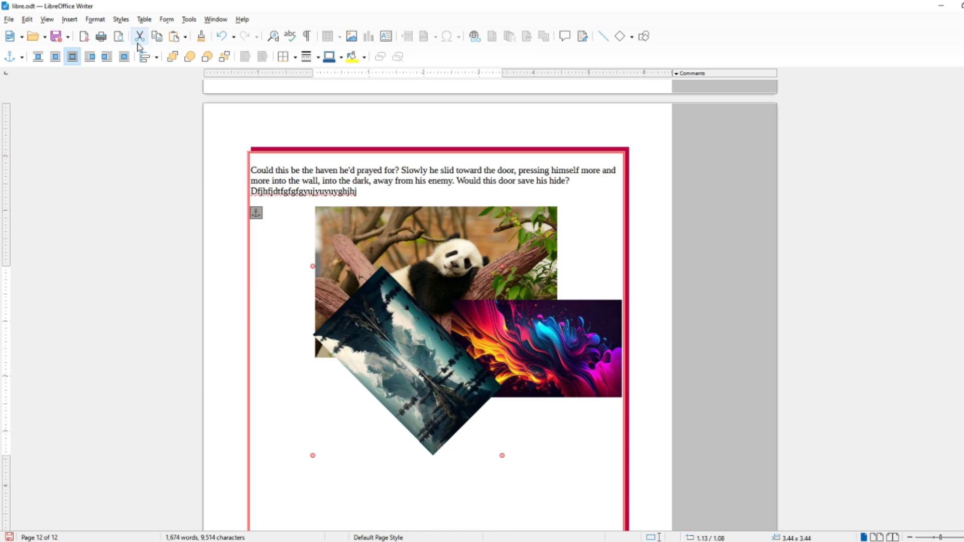
- Flip the panda image vertically
{"action": "left_click", "coordinate": [95, 19]}
{"action": "mouse_move", "coordinate": [204, 324]}
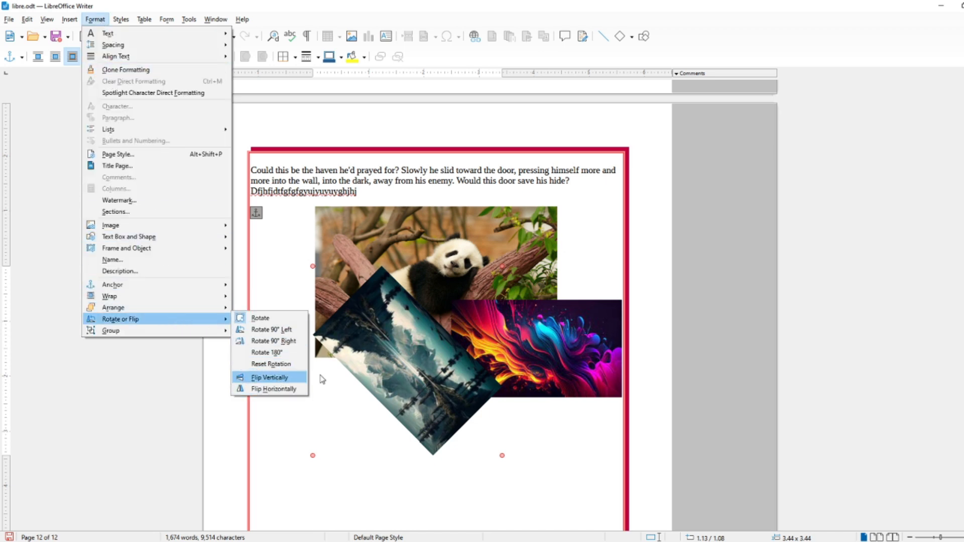
{"action": "left_click", "coordinate": [456, 259]}
{"action": "left_click", "coordinate": [455, 240]}
{"action": "left_click", "coordinate": [94, 19]}
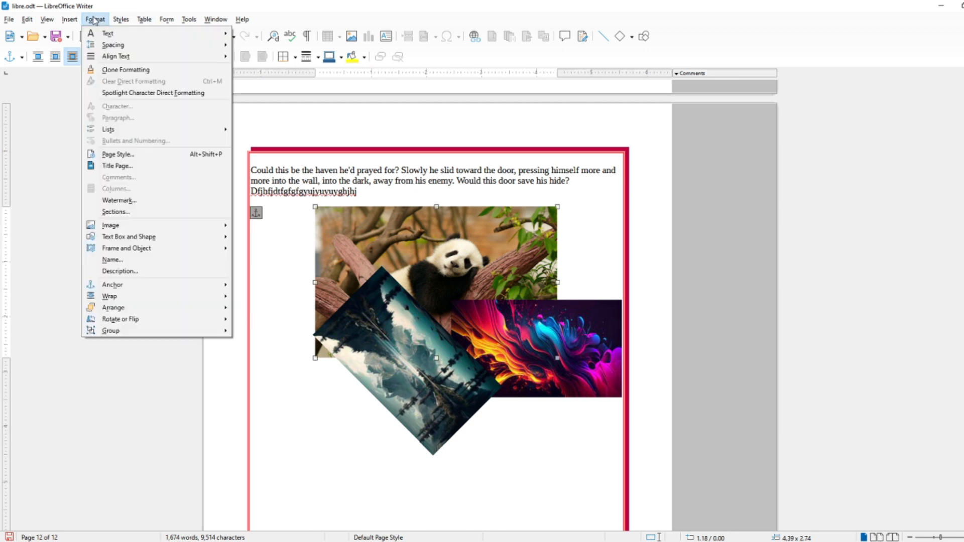
{"action": "mouse_move", "coordinate": [180, 318]}
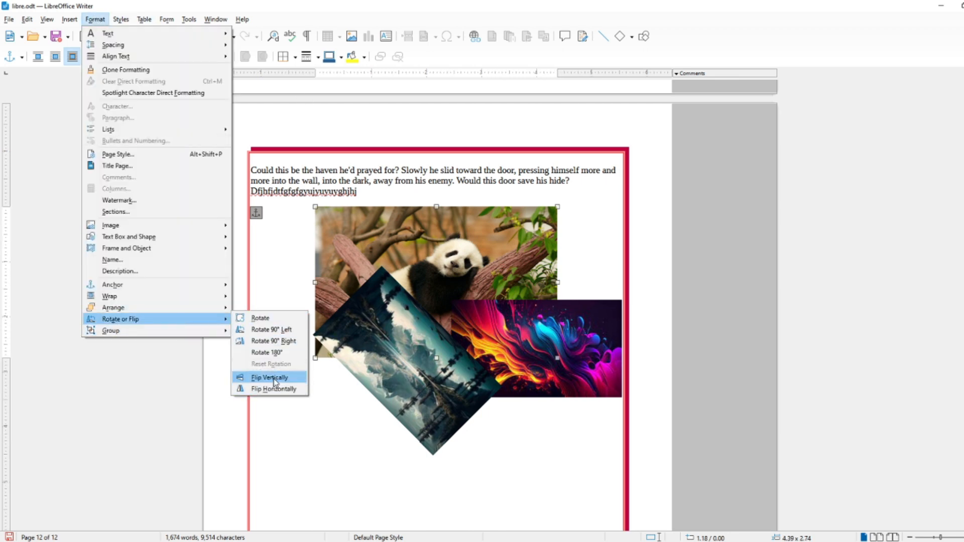
{"action": "left_click", "coordinate": [273, 379]}
- Delete the lake image and move the abstract image just below the panda image
{"action": "left_click_drag", "start_coordinate": [388, 378], "coordinate": [368, 451]}
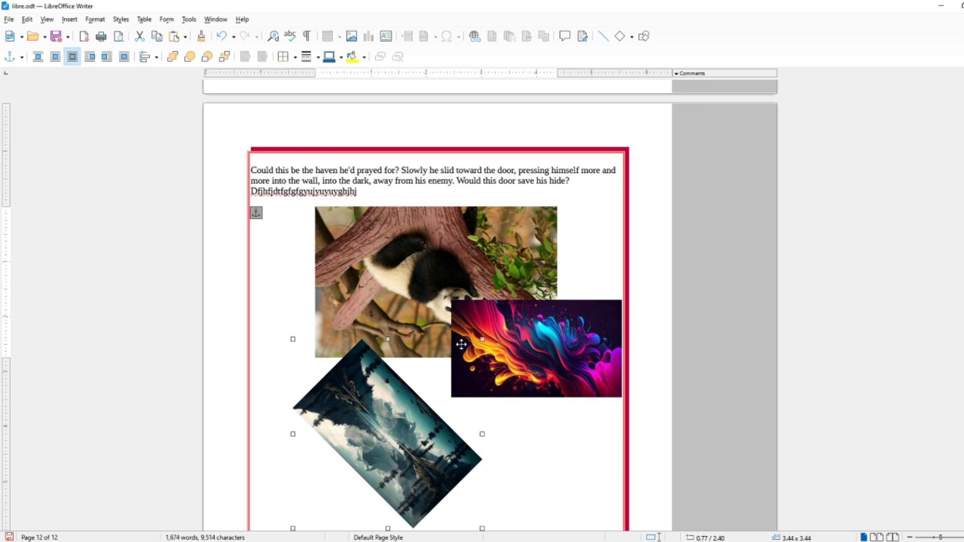
{"action": "key", "text": "Delete"}
{"action": "left_click_drag", "start_coordinate": [499, 363], "coordinate": [476, 426]}
- Flip the panda image horizontally
{"action": "left_click", "coordinate": [457, 314]}
{"action": "left_click", "coordinate": [95, 20]}
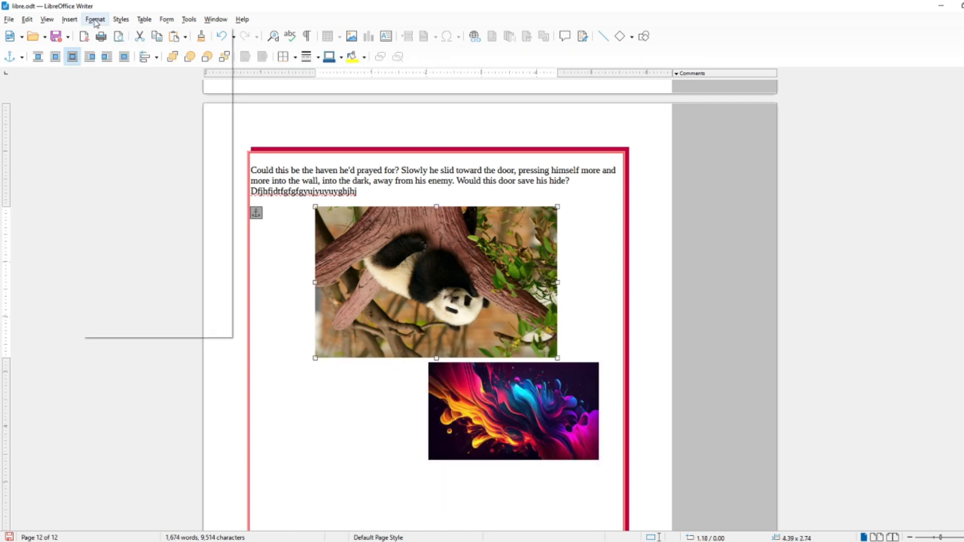
{"action": "mouse_move", "coordinate": [171, 321]}
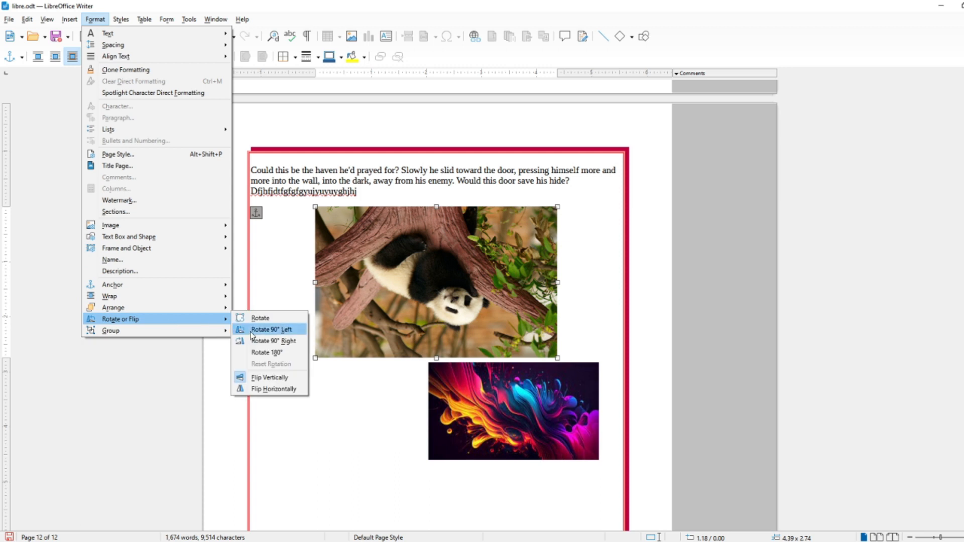
{"action": "left_click", "coordinate": [269, 390]}
- Turn off the panda image's vertical flip so that the panda is upright
{"action": "left_click", "coordinate": [95, 19]}
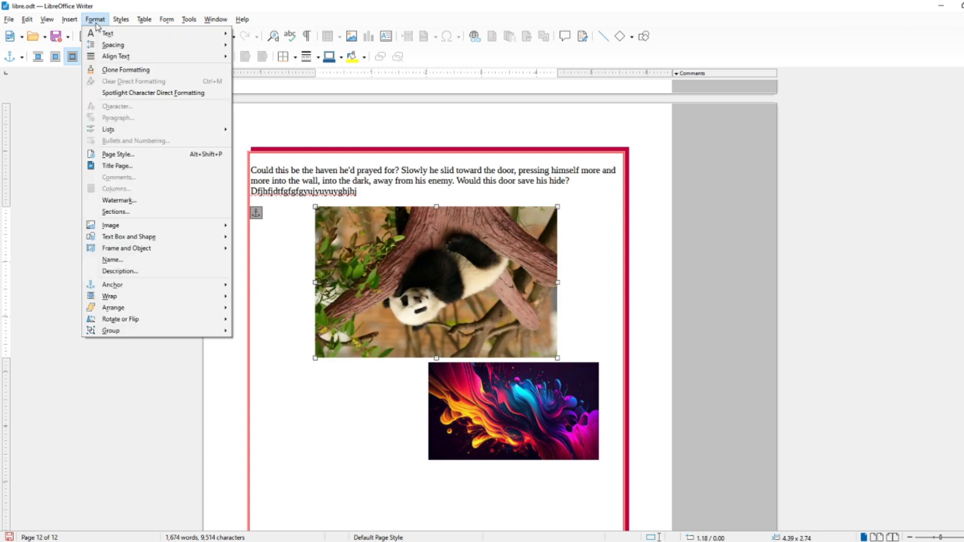
{"action": "mouse_move", "coordinate": [211, 320]}
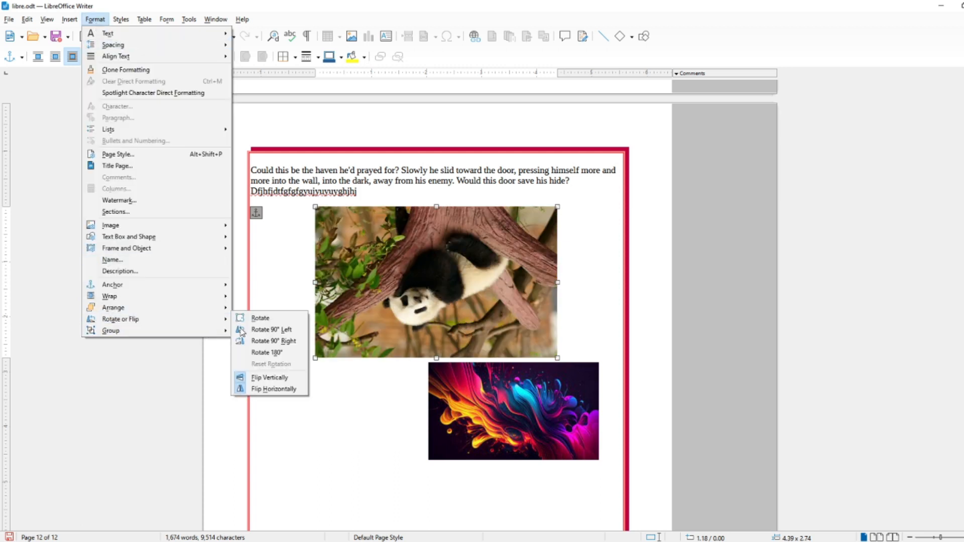
{"action": "left_click", "coordinate": [268, 378]}
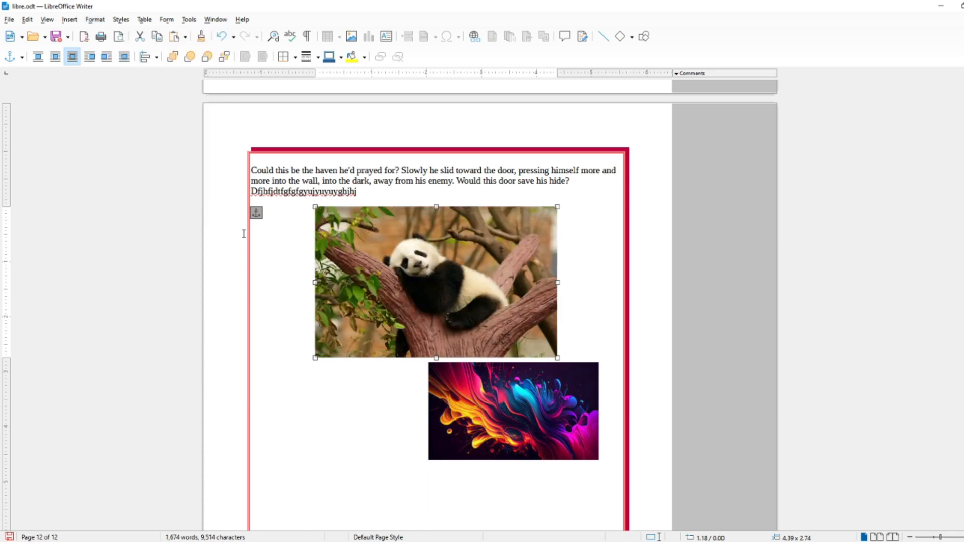
- Overlap the panda with the abstract image at about 2.94 / 1.71 inches and check the grouping options
{"action": "left_click", "coordinate": [95, 19]}
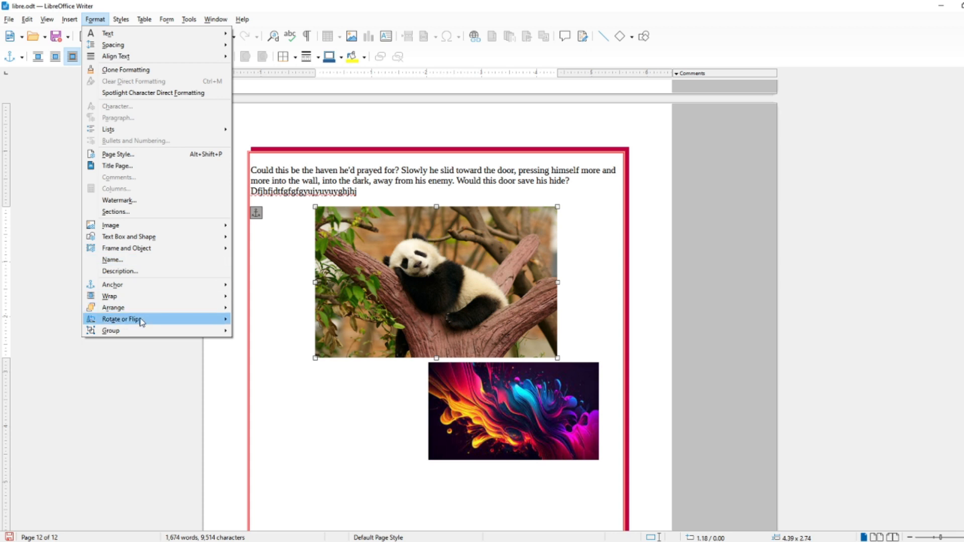
{"action": "mouse_move", "coordinate": [141, 321]}
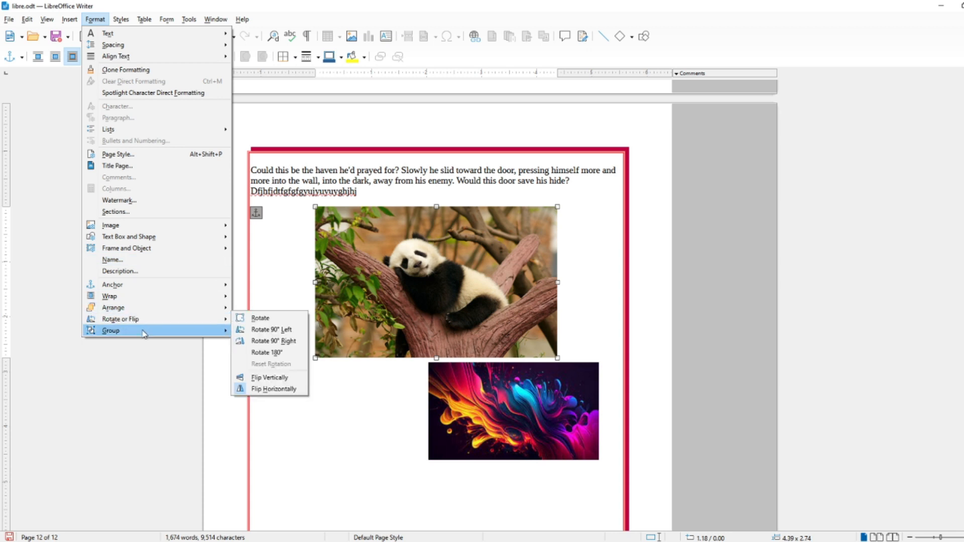
{"action": "left_click", "coordinate": [469, 418]}
{"action": "left_click_drag", "start_coordinate": [469, 418], "coordinate": [445, 348]}
{"action": "left_click", "coordinate": [354, 304]}
{"action": "left_click", "coordinate": [459, 320]}
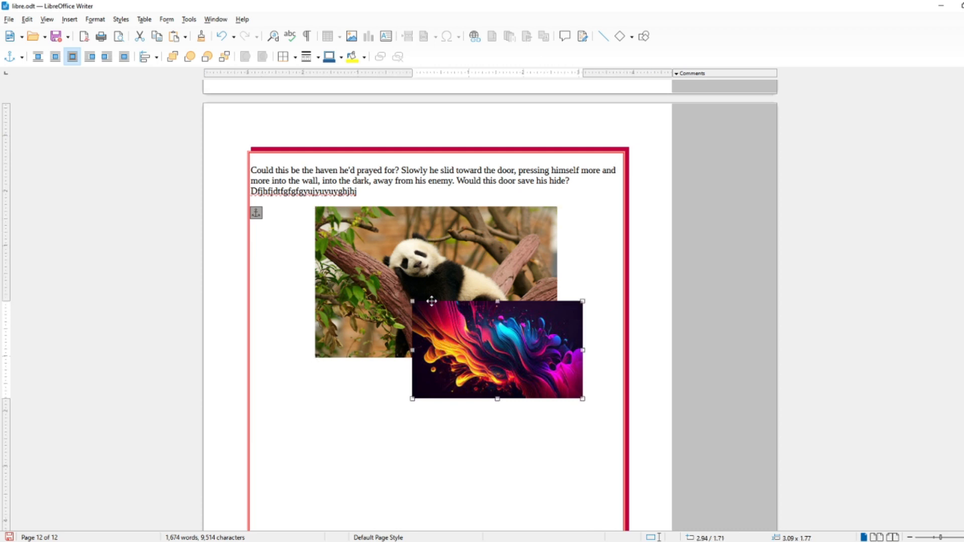
{"action": "left_click", "coordinate": [95, 19]}
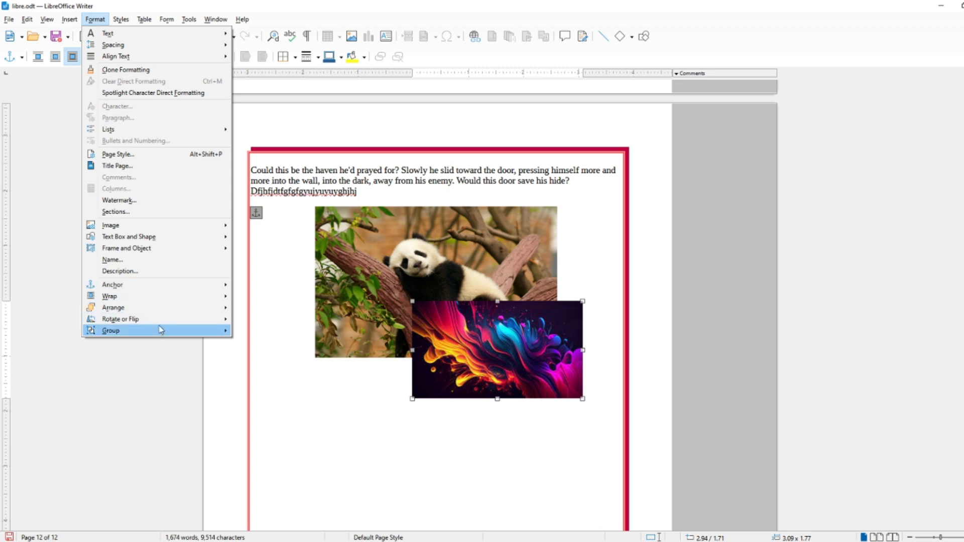
{"action": "mouse_move", "coordinate": [168, 332]}
{"action": "left_click", "coordinate": [432, 349]}
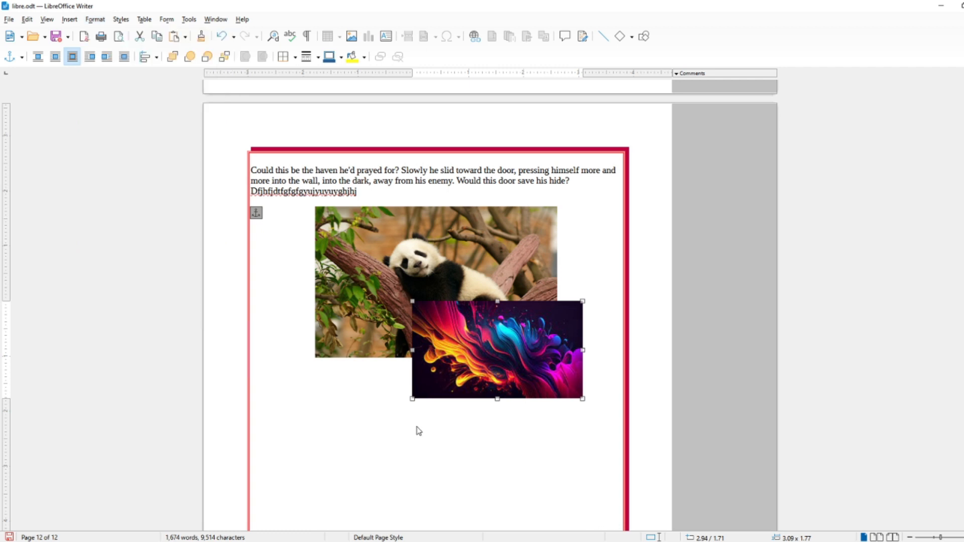
- Separate the abstract image from the panda and delete both images
{"action": "left_click_drag", "start_coordinate": [448, 362], "coordinate": [405, 489]}
{"action": "left_click", "coordinate": [392, 317]}
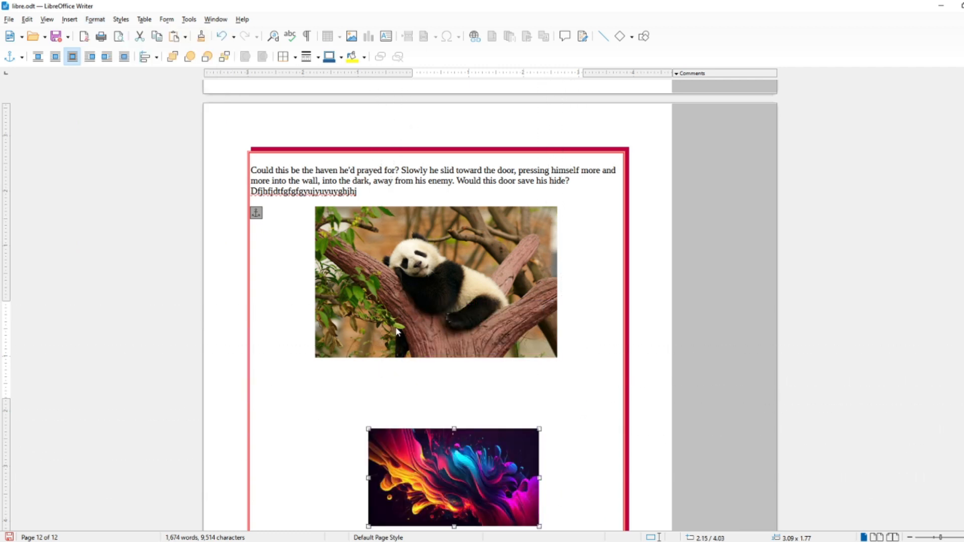
{"action": "key", "text": "Delete"}
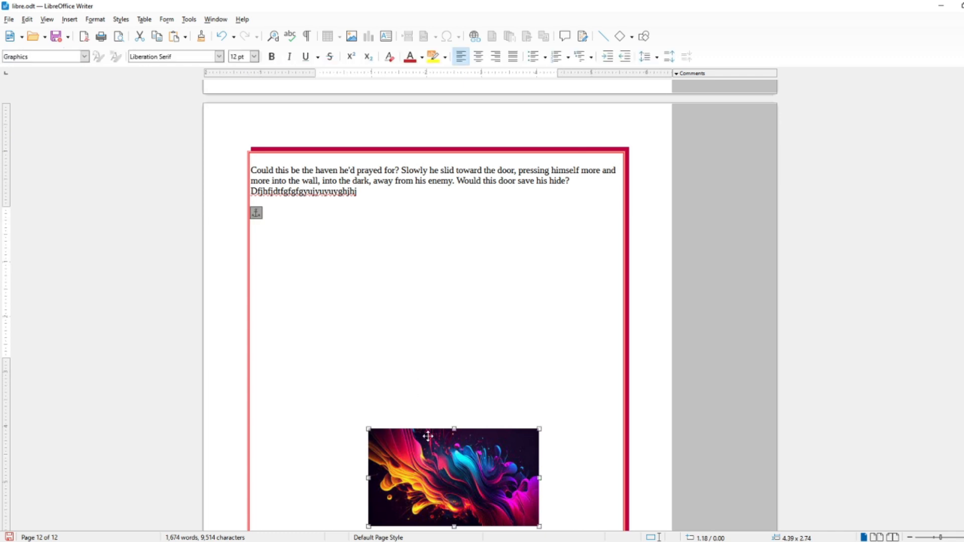
{"action": "key", "text": "Delete"}
- Draw a rectangle shape about 1.72 × 1.95 inches below the text
{"action": "left_click", "coordinate": [70, 19]}
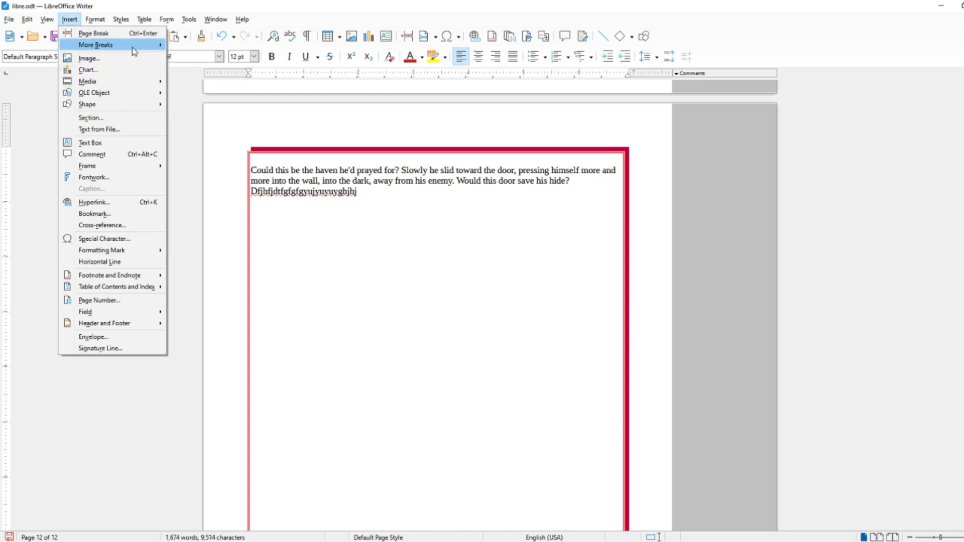
{"action": "mouse_move", "coordinate": [135, 104]}
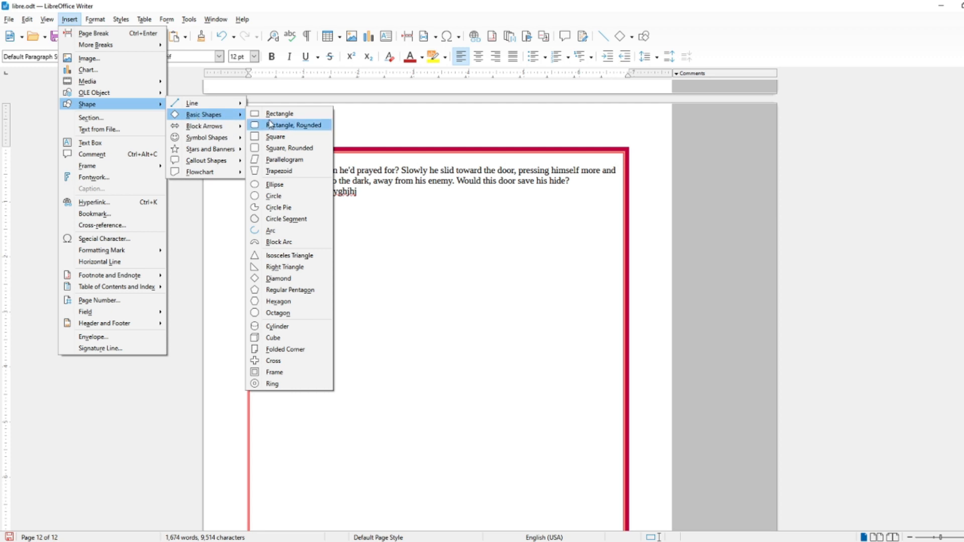
{"action": "left_click", "coordinate": [287, 125]}
{"action": "left_click_drag", "start_coordinate": [285, 208], "coordinate": [380, 315]}
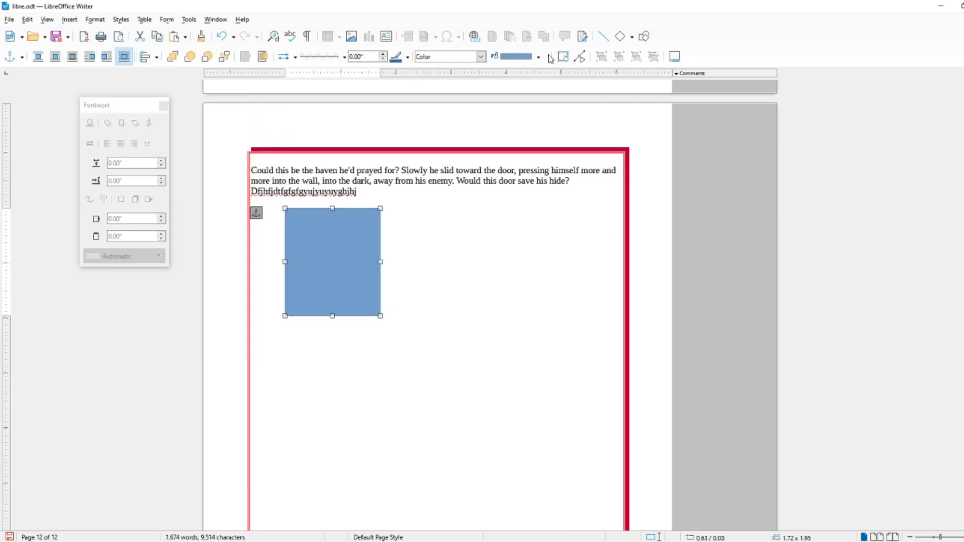
- Move the rectangle to about 1.55 / 0.44 inches and add a small square of about 0.69 inches above it
{"action": "left_click", "coordinate": [73, 20]}
{"action": "left_click", "coordinate": [460, 285]}
{"action": "left_click_drag", "start_coordinate": [359, 266], "coordinate": [409, 290]}
{"action": "left_click", "coordinate": [304, 211]}
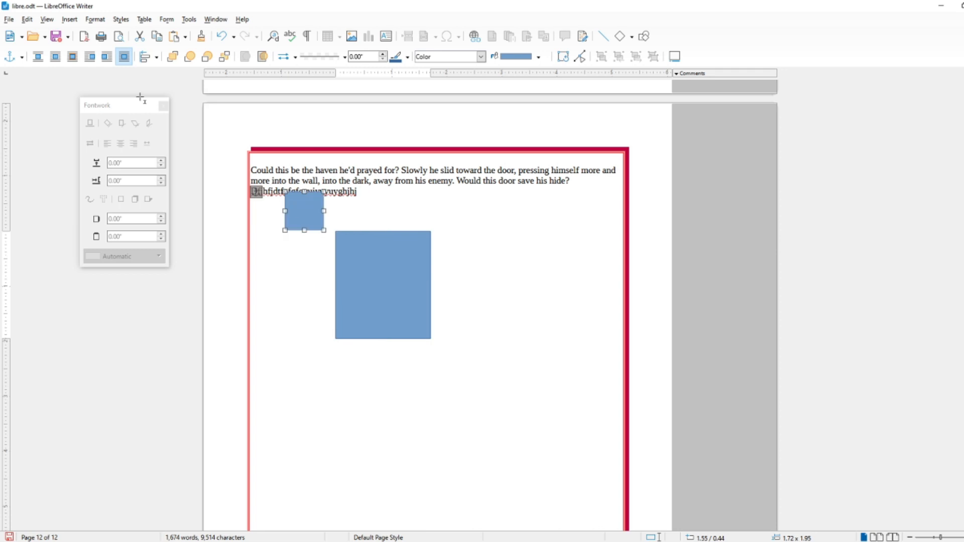
- Draw a Round Callout shape about 1.91 × 1.33 inches near the large rectangle
{"action": "left_click", "coordinate": [78, 20]}
{"action": "mouse_move", "coordinate": [104, 105]}
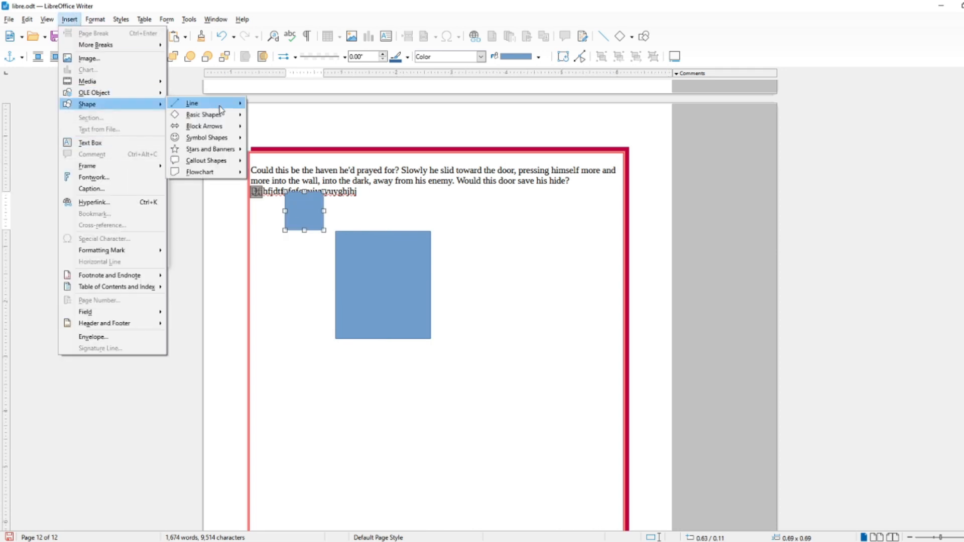
{"action": "mouse_move", "coordinate": [193, 165]}
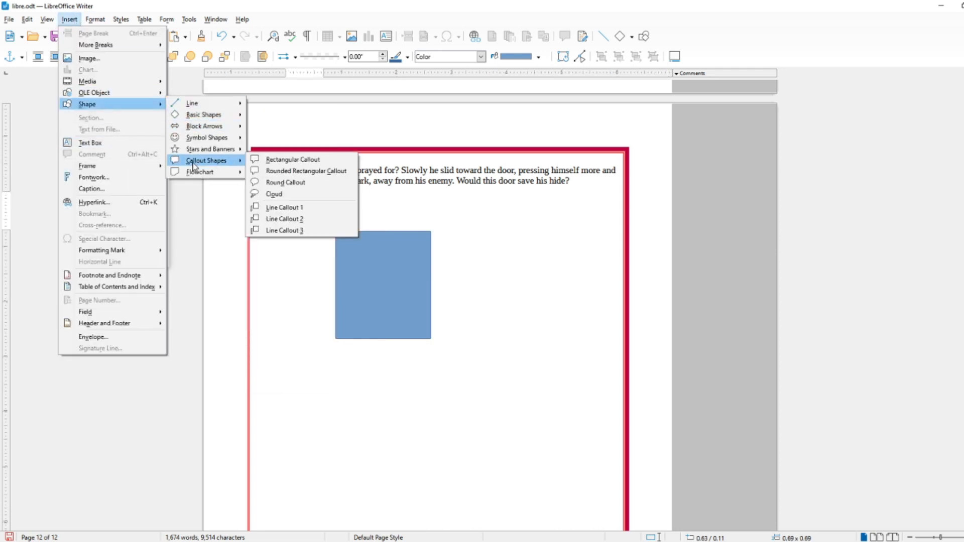
{"action": "left_click", "coordinate": [285, 183]}
{"action": "left_click_drag", "start_coordinate": [388, 222], "coordinate": [495, 294]}
- Position the round callout at about 2.76 / 0.10 inches so that it overlaps the large rectangle
{"action": "mouse_move", "coordinate": [457, 258]}
{"action": "left_mouse_down"}
{"action": "mouse_move", "coordinate": [501, 249]}
{"action": "mouse_move", "coordinate": [433, 217]}
{"action": "left_mouse_up"}
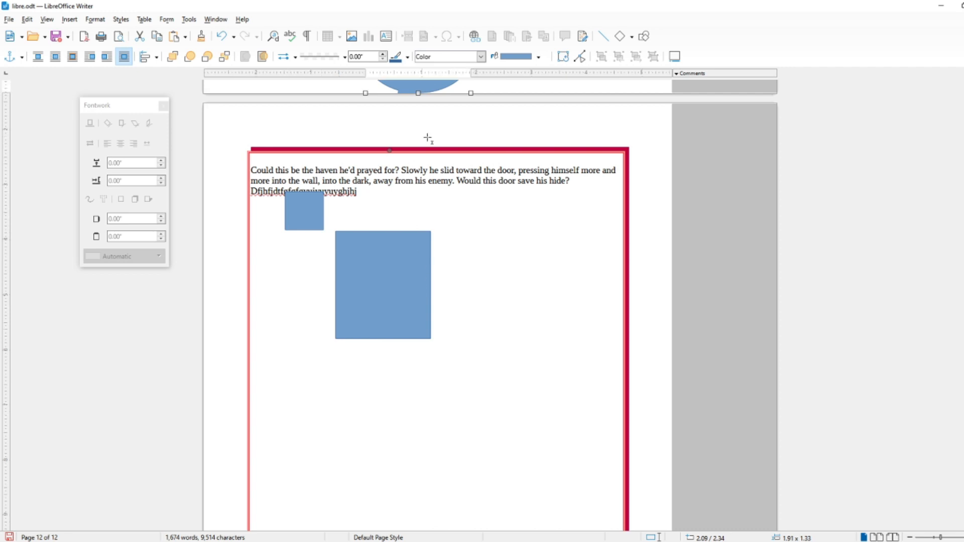
{"action": "key", "text": "ctrl+z"}
{"action": "left_click_drag", "start_coordinate": [470, 237], "coordinate": [442, 237]}
{"action": "left_click", "coordinate": [383, 251]}
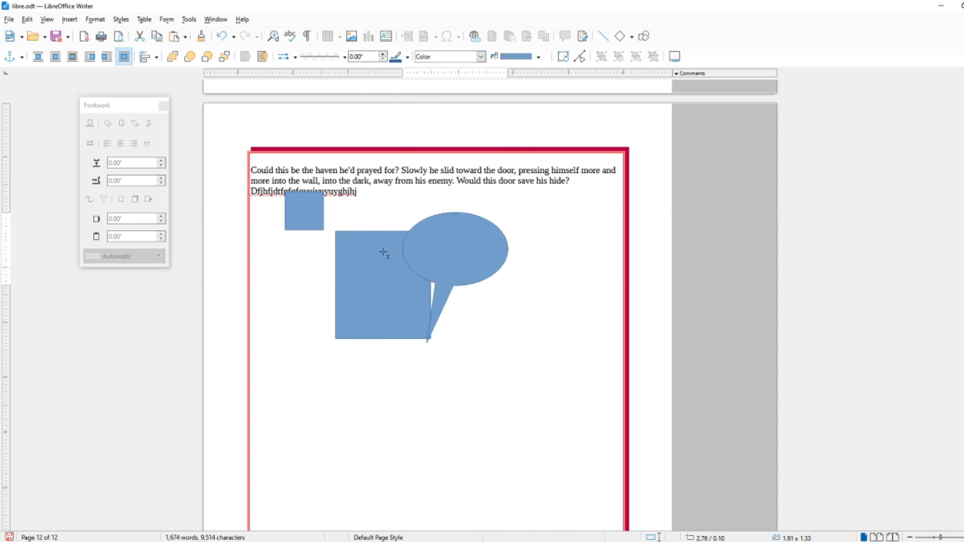
{"action": "left_click", "coordinate": [510, 253]}
{"action": "left_click", "coordinate": [563, 239]}
{"action": "double_click", "coordinate": [576, 238]}
{"action": "left_click", "coordinate": [595, 231]}
{"action": "left_click", "coordinate": [576, 229]}
{"action": "key", "text": "Delete"}
{"action": "left_click", "coordinate": [524, 240]}
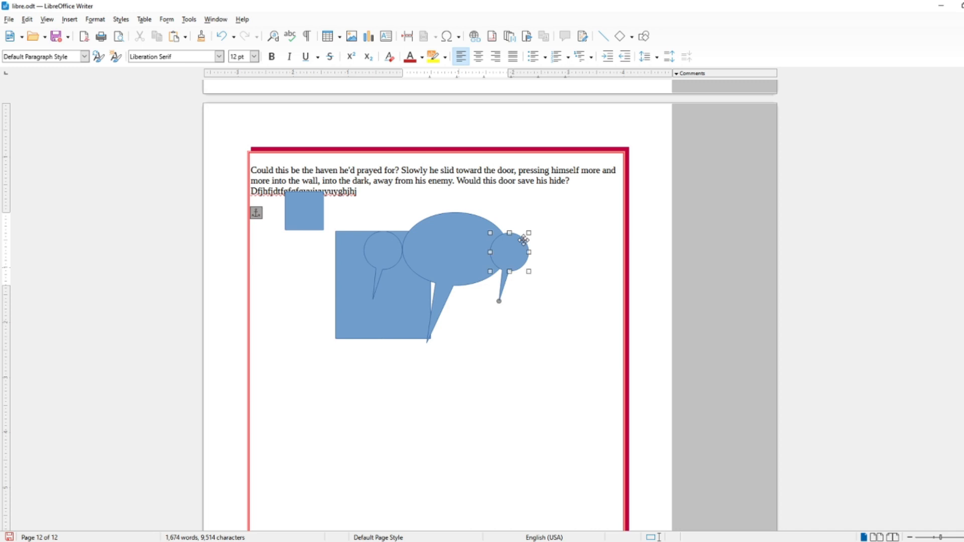
{"action": "key", "text": "Delete"}
{"action": "left_click", "coordinate": [403, 260]}
{"action": "left_click", "coordinate": [442, 244]}
{"action": "left_click", "coordinate": [457, 247]}
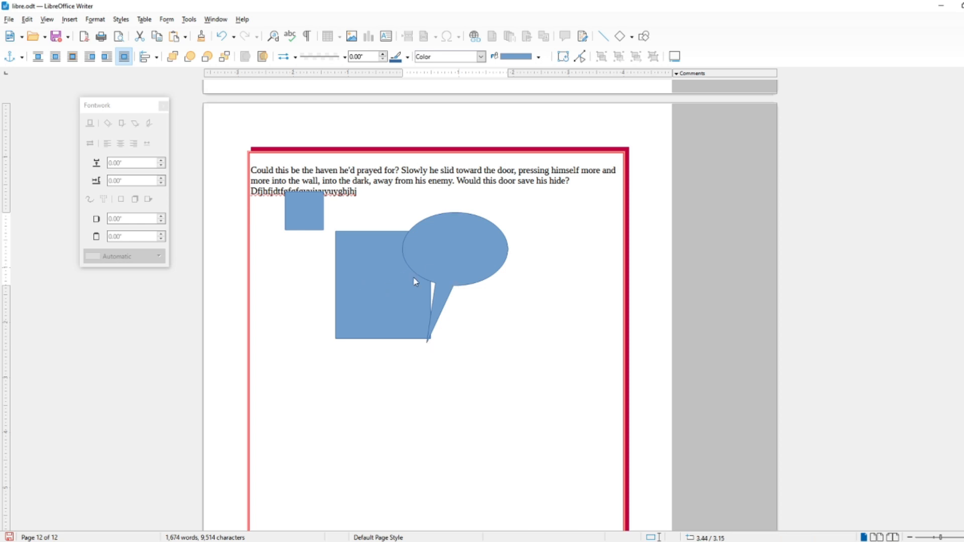
- Close the Fontwork panel and select the round callout and the large rectangle one at a time
{"action": "left_click", "coordinate": [393, 286]}
{"action": "left_click", "coordinate": [163, 106]}
{"action": "left_click", "coordinate": [482, 255]}
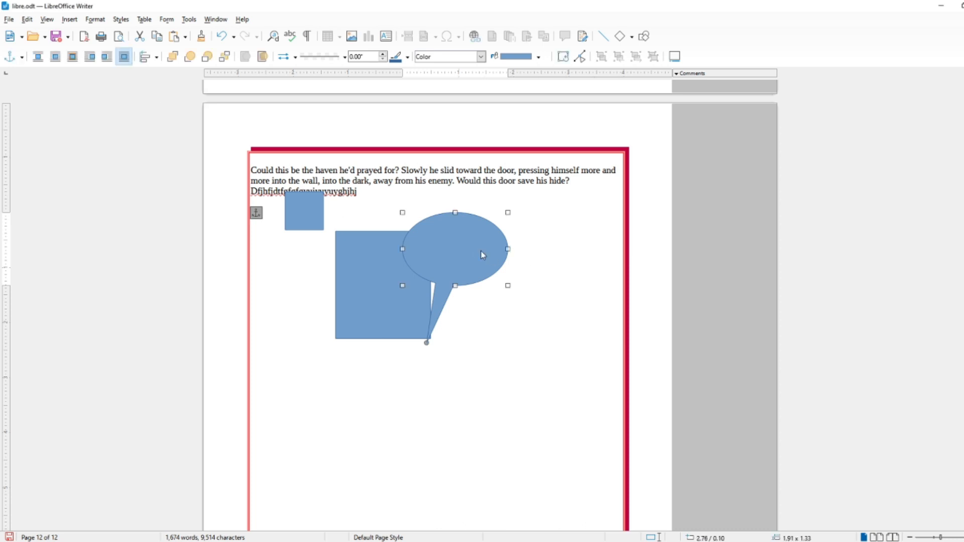
{"action": "left_click", "coordinate": [386, 286]}
- Select the small square, the large rectangle and the round callout together and group them
{"action": "left_click", "coordinate": [301, 210]}
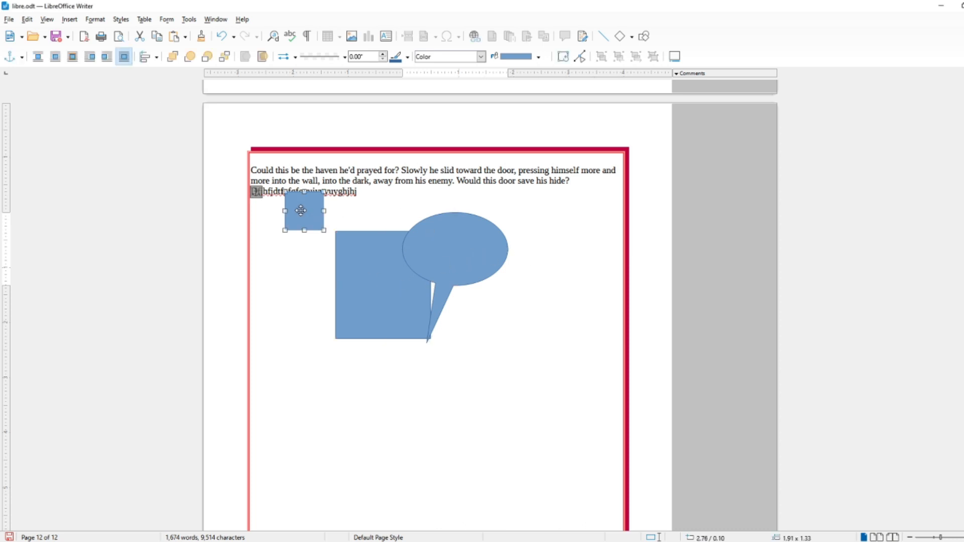
{"action": "left_click", "coordinate": [387, 260], "text": "shift"}
{"action": "left_click", "coordinate": [495, 274], "text": "shift"}
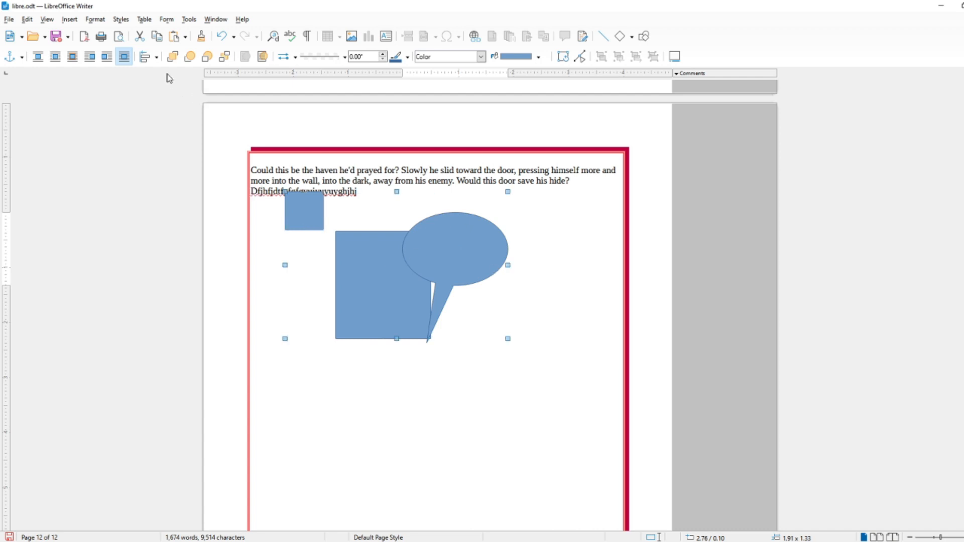
{"action": "left_click", "coordinate": [95, 19]}
{"action": "mouse_move", "coordinate": [185, 330]}
{"action": "left_click", "coordinate": [260, 330]}
- Move the grouped shapes further down the page and shrink the group to about 2.40 × 1.49 inches
{"action": "left_click_drag", "start_coordinate": [442, 232], "coordinate": [417, 215]}
{"action": "left_click", "coordinate": [523, 312]}
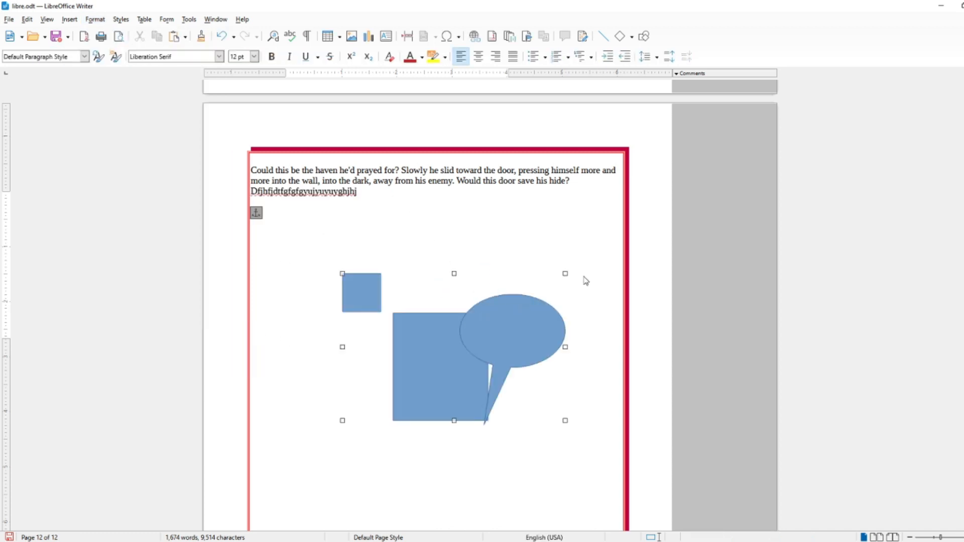
{"action": "mouse_move", "coordinate": [565, 274]}
{"action": "left_mouse_down"}
{"action": "mouse_move", "coordinate": [498, 329]}
{"action": "mouse_move", "coordinate": [433, 236]}
{"action": "mouse_move", "coordinate": [446, 246]}
{"action": "left_mouse_up"}
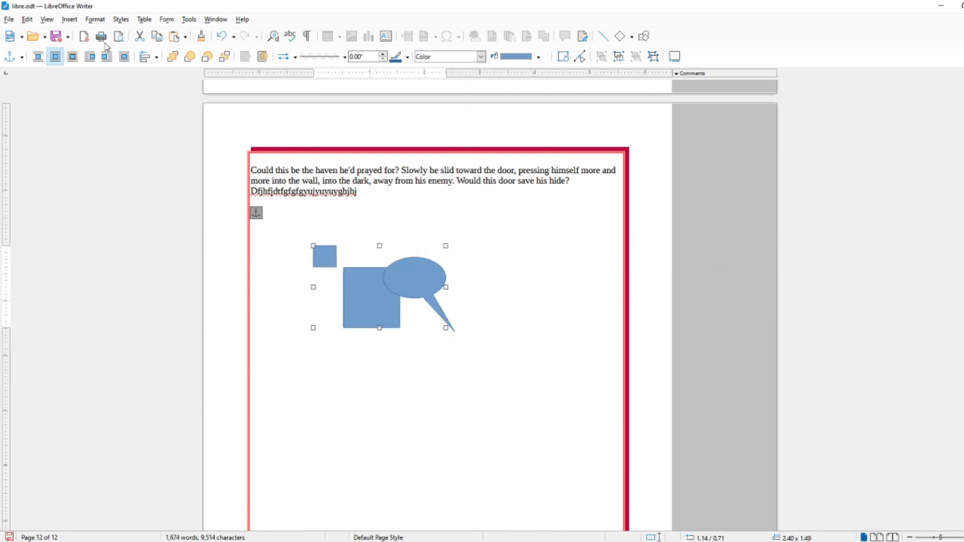
- Enter the group, move the large rectangle down away from the callout, and move the callout to about 2.60 / 0.64 inches
{"action": "left_click", "coordinate": [95, 19]}
{"action": "mouse_move", "coordinate": [158, 330]}
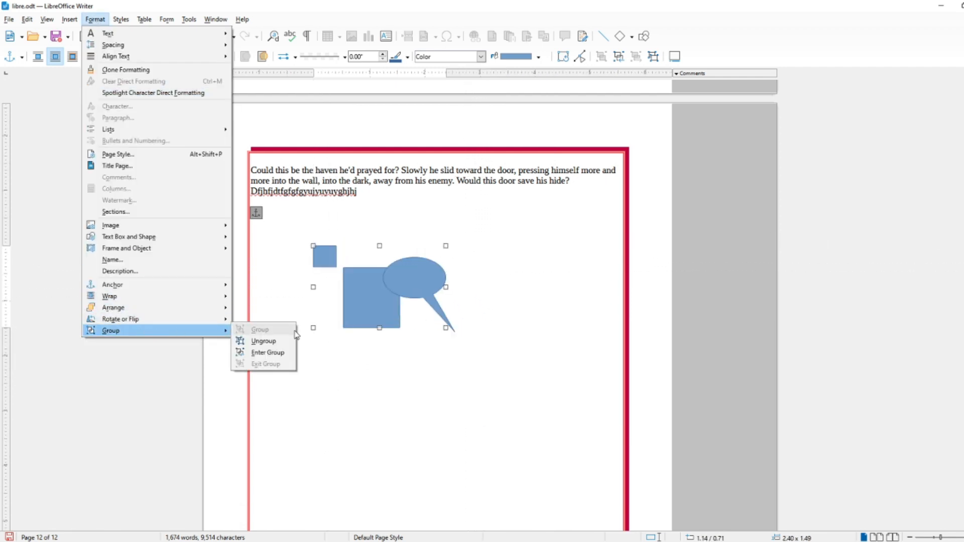
{"action": "left_click", "coordinate": [268, 354]}
{"action": "left_click", "coordinate": [351, 292]}
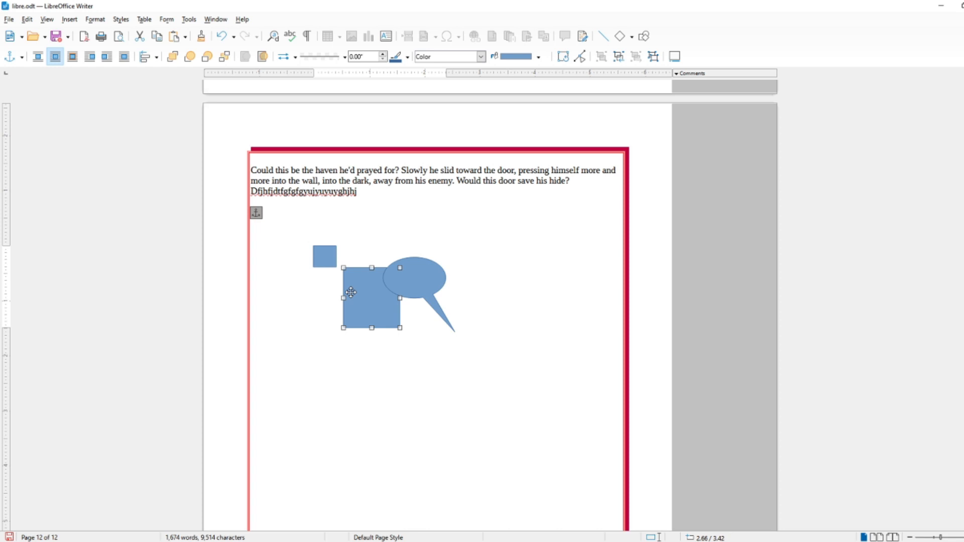
{"action": "left_click_drag", "start_coordinate": [362, 291], "coordinate": [349, 323]}
{"action": "left_click", "coordinate": [404, 283]}
{"action": "left_click_drag", "start_coordinate": [404, 284], "coordinate": [415, 268]}
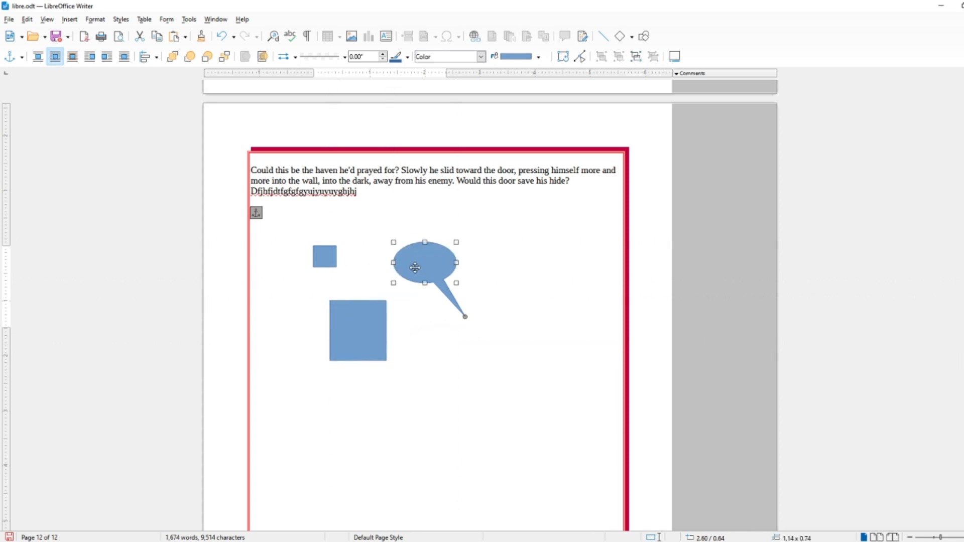
- Exit the group and move all three grouped shapes as one to about 1.21 / 0.46 inches
{"action": "left_click", "coordinate": [95, 19]}
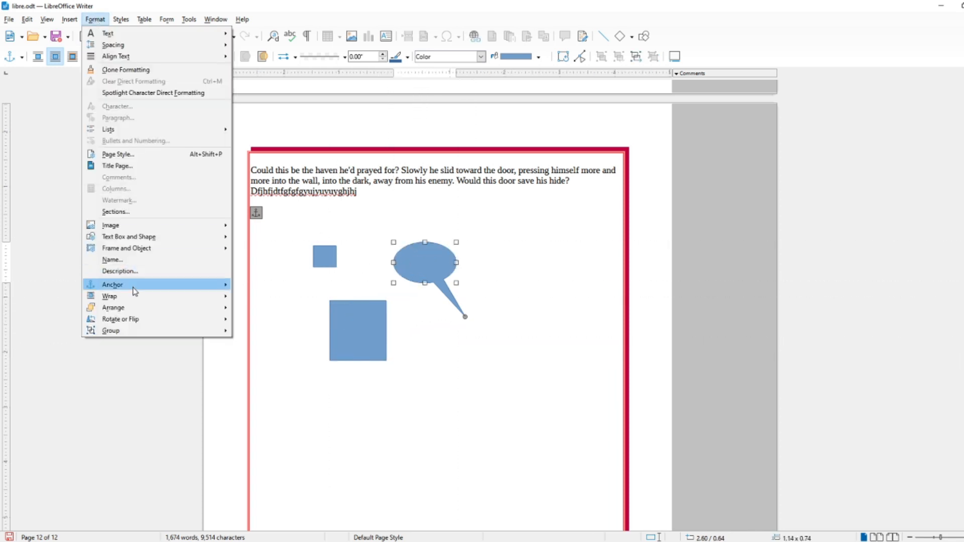
{"action": "mouse_move", "coordinate": [133, 332]}
{"action": "left_click", "coordinate": [266, 364]}
{"action": "mouse_move", "coordinate": [423, 257]}
{"action": "left_mouse_down"}
{"action": "mouse_move", "coordinate": [451, 300]}
{"action": "mouse_move", "coordinate": [412, 246]}
{"action": "mouse_move", "coordinate": [424, 243]}
{"action": "left_mouse_up"}
- Ungroup the small square, the large rectangle and the round callout
{"action": "left_click", "coordinate": [95, 20]}
{"action": "mouse_move", "coordinate": [148, 335]}
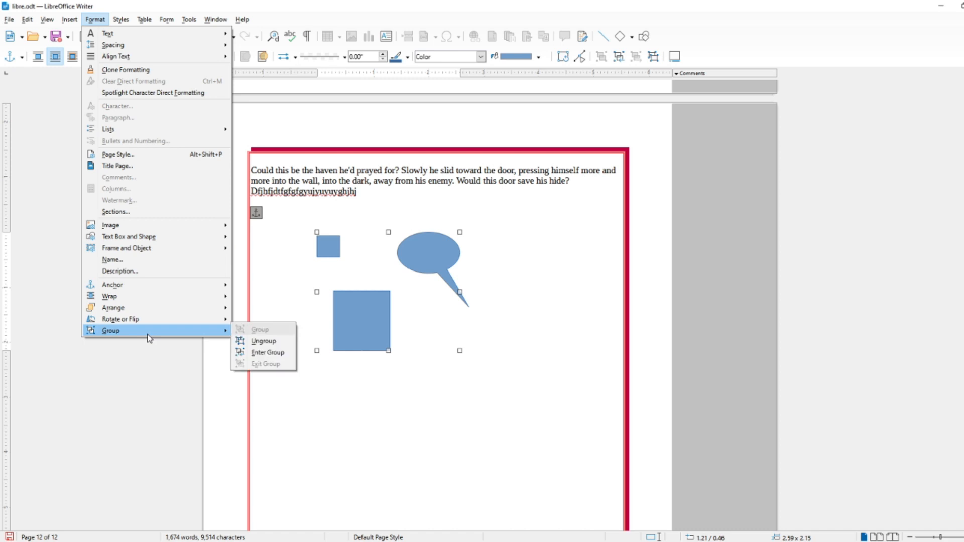
{"action": "left_click", "coordinate": [264, 341]}
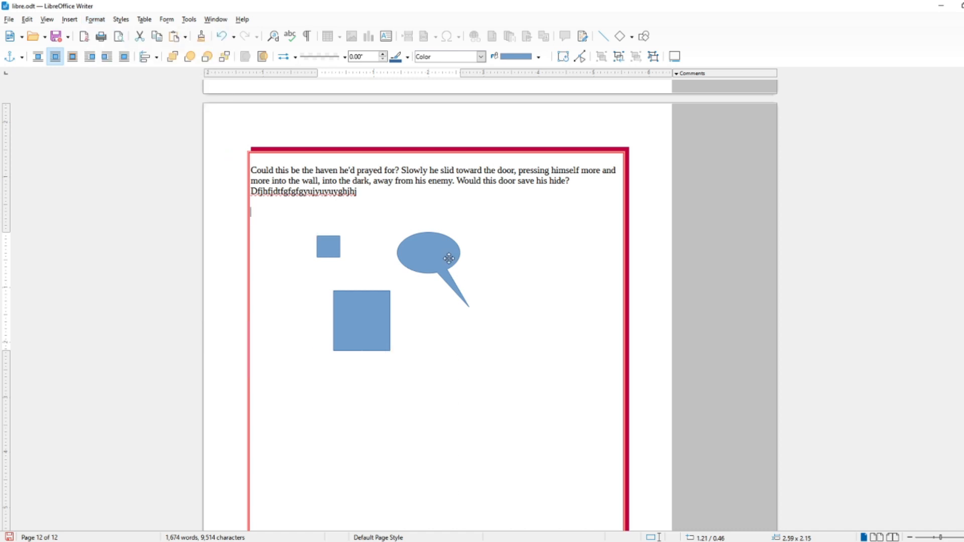
- Move the ungrouped shapes individually, bringing the large rectangle up and placing the round callout at about 2.59 / 0.10 inches
{"action": "left_click_drag", "start_coordinate": [449, 258], "coordinate": [461, 266]}
{"action": "left_click", "coordinate": [328, 246]}
{"action": "left_click", "coordinate": [357, 319]}
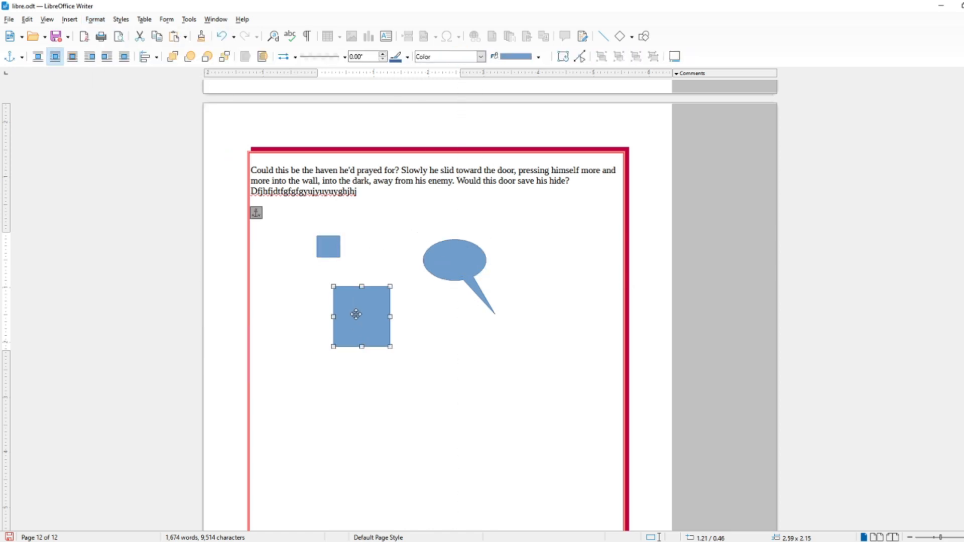
{"action": "left_click_drag", "start_coordinate": [357, 316], "coordinate": [371, 281]}
{"action": "left_click_drag", "start_coordinate": [430, 256], "coordinate": [400, 229]}
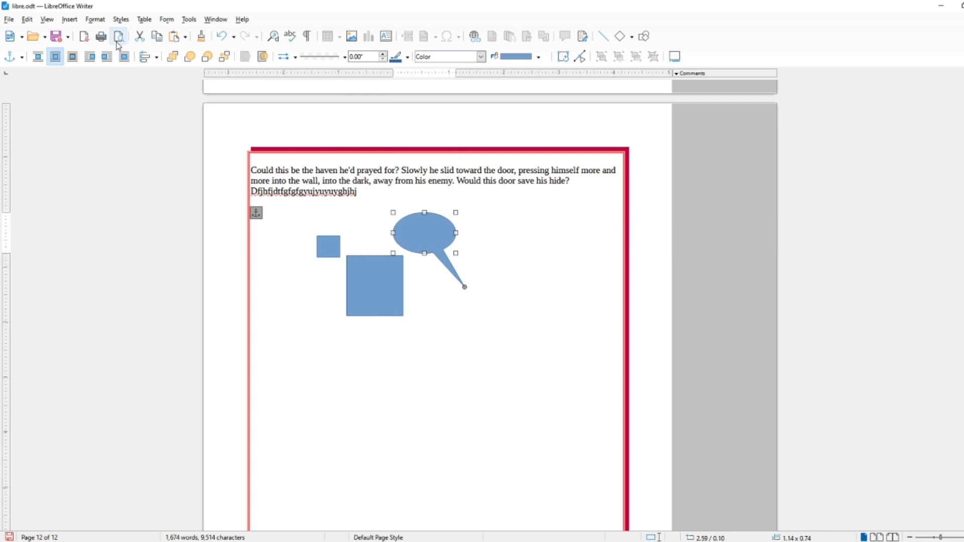
{"action": "left_click", "coordinate": [95, 19]}
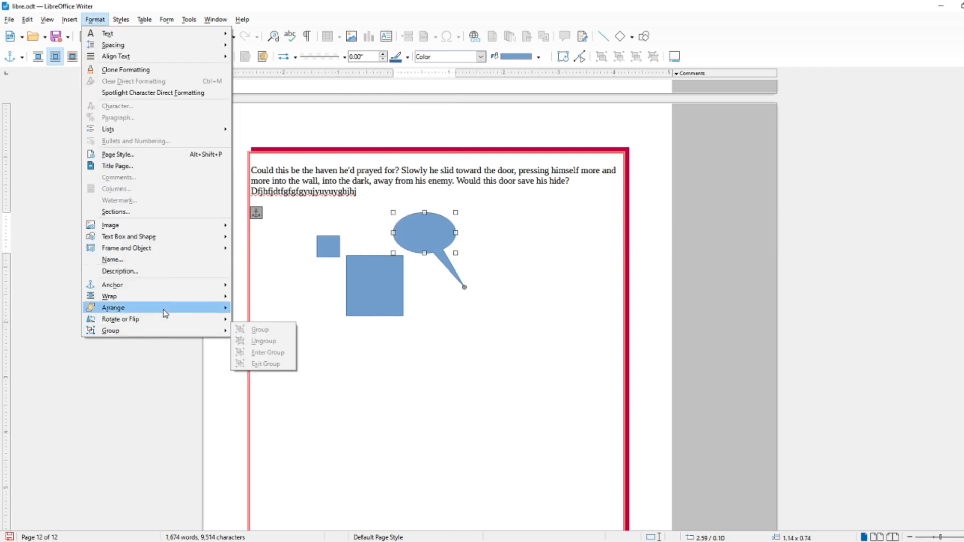
{"action": "mouse_move", "coordinate": [170, 284]}
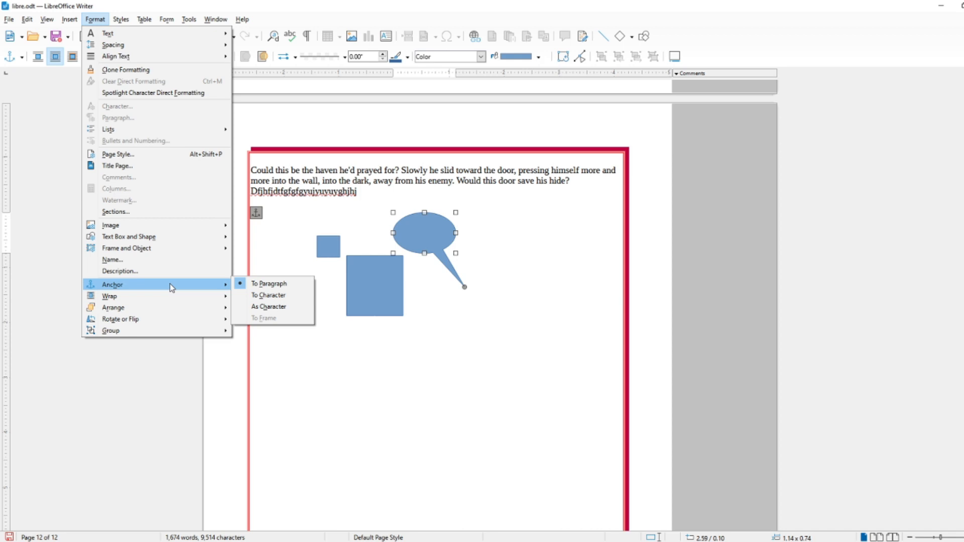
{"action": "left_click", "coordinate": [411, 238]}
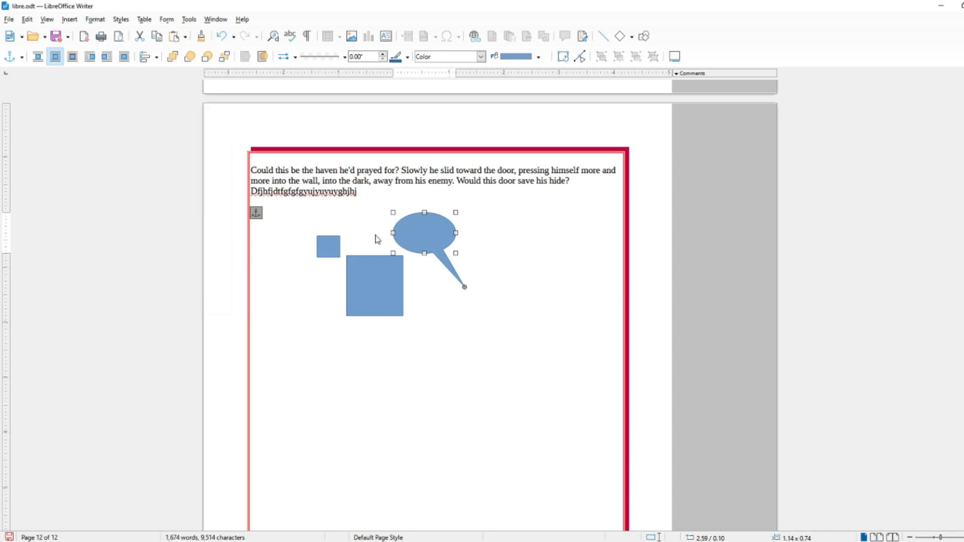
- Move the large rectangle to about 1.99 / 1.03 inches, below the round callout
{"action": "left_click_drag", "start_coordinate": [392, 276], "coordinate": [405, 284]}
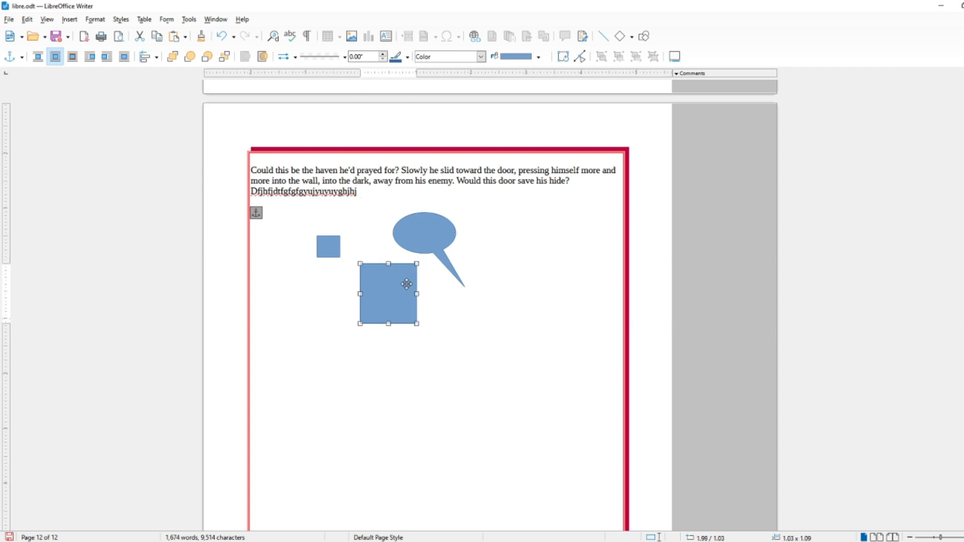